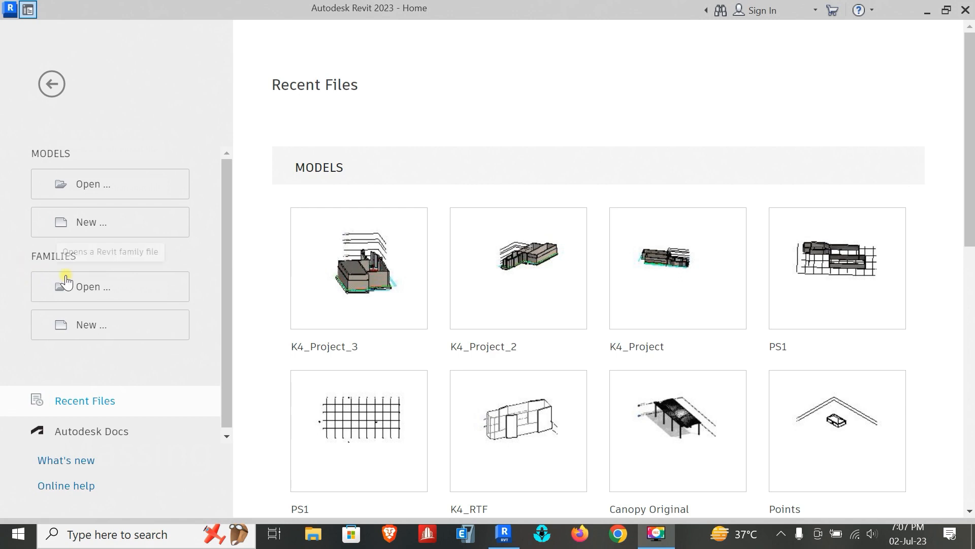
# Step: Start a new family from the Mass.rft template in the English-Imperial Conceptual Mass folder
pyautogui.click(76, 333)
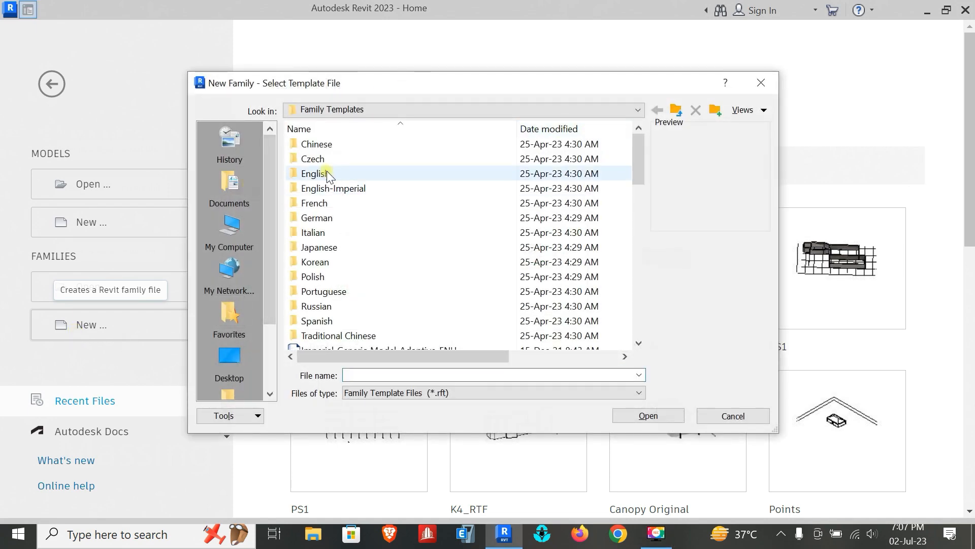
pyautogui.doubleClick(339, 188)
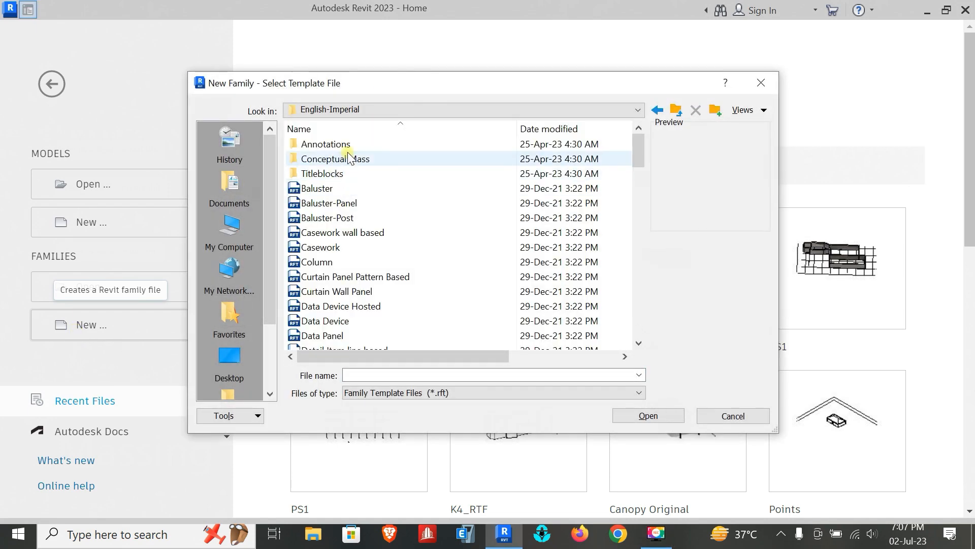
pyautogui.doubleClick(432, 160)
pyautogui.click(389, 146)
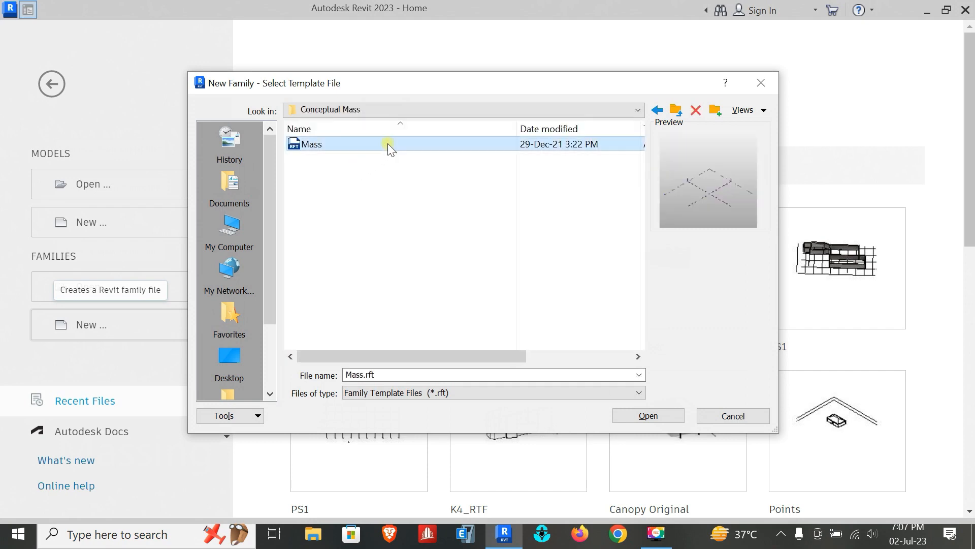
pyautogui.click(670, 412)
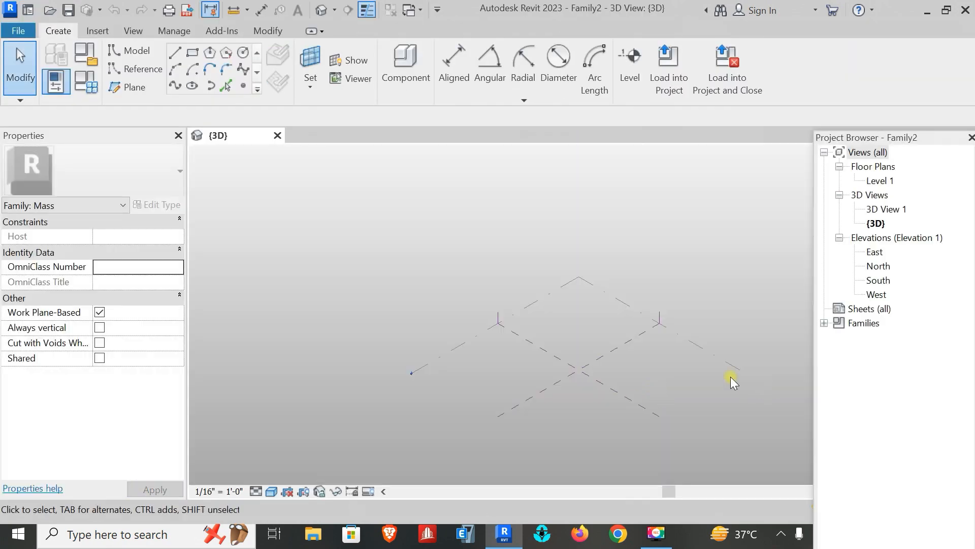
pyautogui.moveTo(524, 349); pyautogui.dragTo(463, 327, button='middle')
pyautogui.moveTo(889, 144)
pyautogui.mouseDown()
pyautogui.moveTo(594, 281)
pyautogui.moveTo(153, 361)
pyautogui.moveTo(75, 386)
pyautogui.moveTo(503, 356)
pyautogui.moveTo(917, 233)
pyautogui.moveTo(915, 152)
pyautogui.moveTo(890, 152)
pyautogui.moveTo(885, 141)
pyautogui.mouseUp()
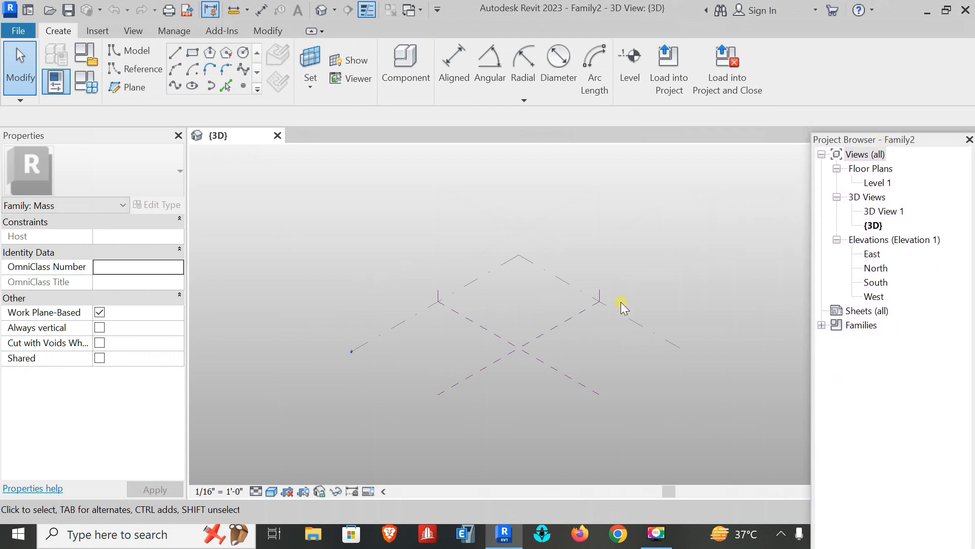
pyautogui.moveTo(520, 302); pyautogui.dragTo(535, 320, button='middle')
pyautogui.moveTo(916, 144)
pyautogui.mouseDown()
pyautogui.moveTo(906, 111)
pyautogui.moveTo(929, 168)
pyautogui.moveTo(928, 139)
pyautogui.moveTo(917, 140)
pyautogui.mouseUp()
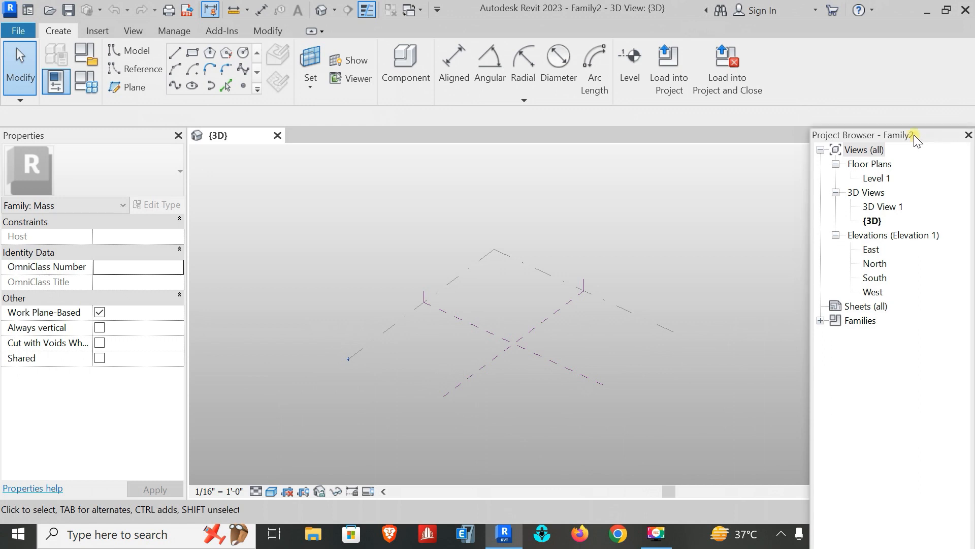
# Step: Draw a reference-line rectangle about 104' by 84' on Level 1, in the near quadrant beside the crossing reference planes
pyautogui.click(147, 69)
pyautogui.click(192, 52)
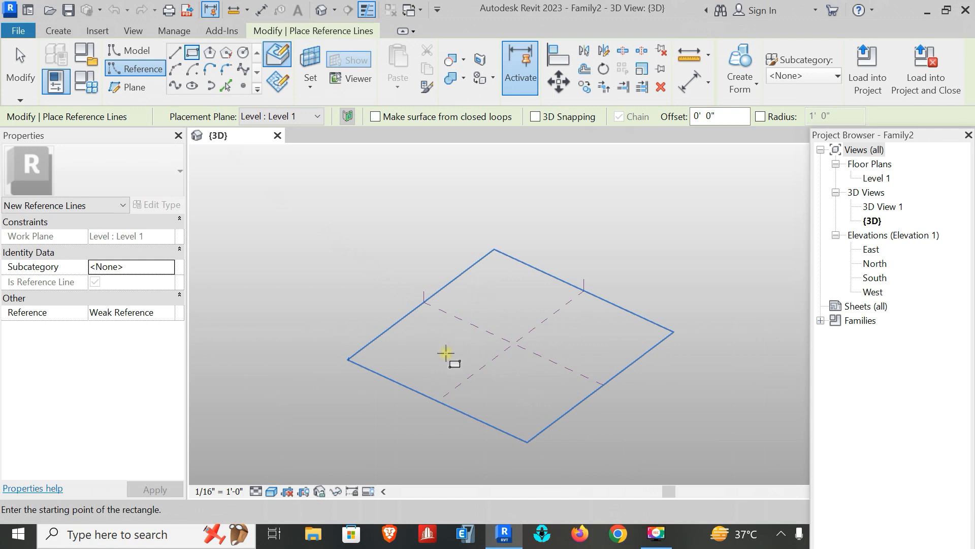
pyautogui.click(415, 330)
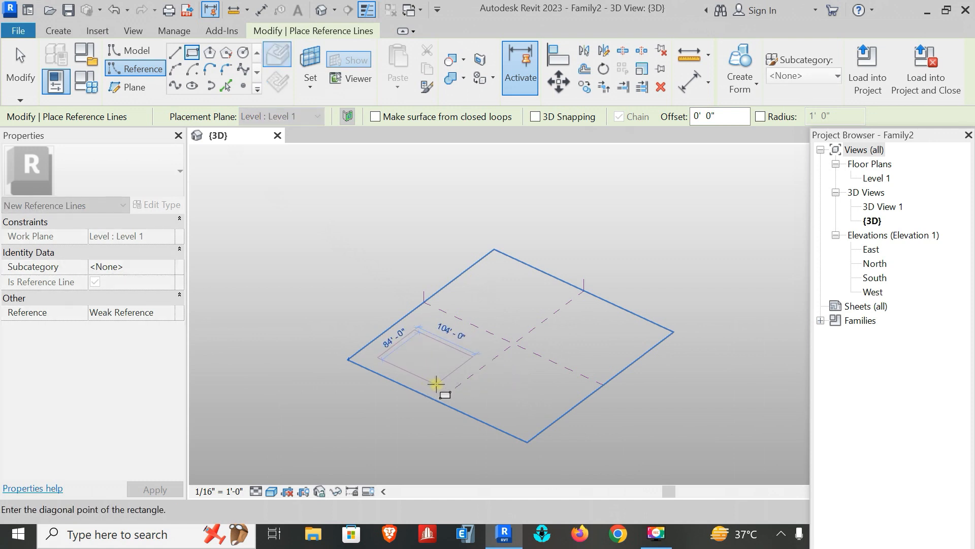
pyautogui.click(436, 384)
pyautogui.press('Escape')
pyautogui.press('Escape')
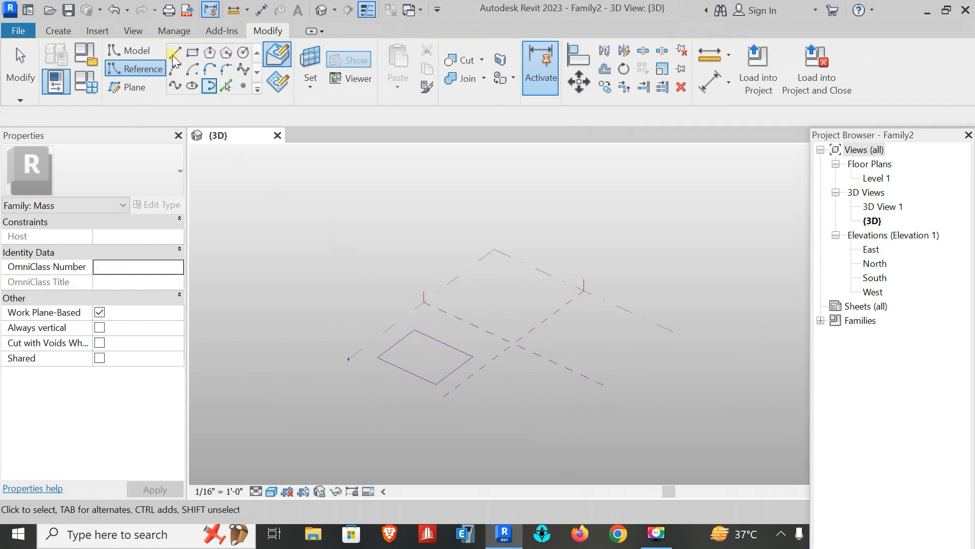
# Step: Draw a model-line rectangle about 104' by 73' on Level 1, in the quadrant behind the reference-line rectangle
pyautogui.click(130, 50)
pyautogui.click(192, 53)
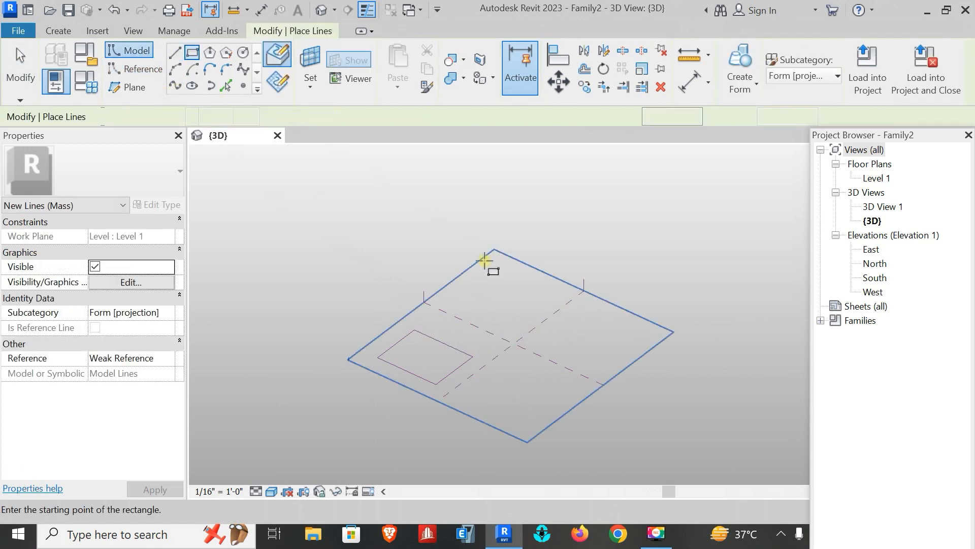
pyautogui.click(486, 277)
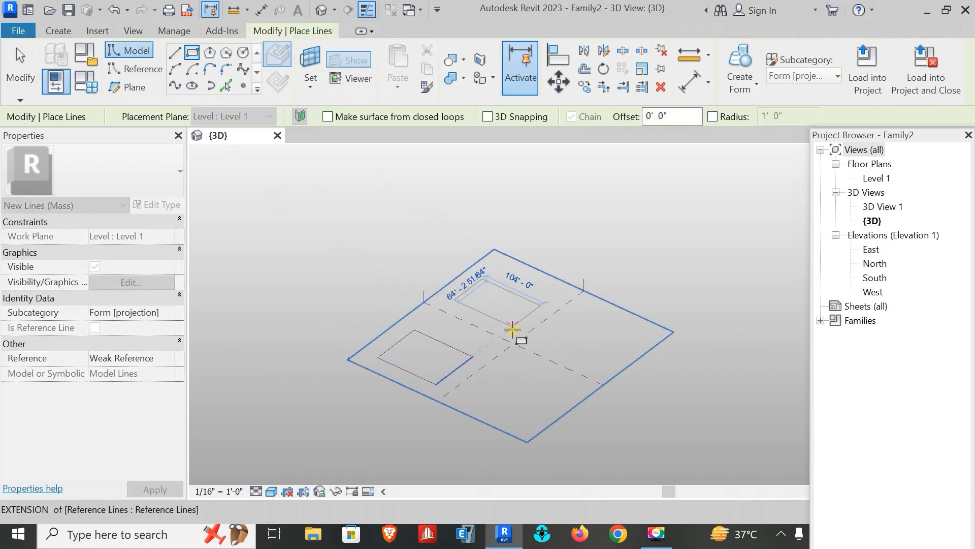
pyautogui.click(511, 330)
pyautogui.press('Escape')
pyautogui.press('Escape')
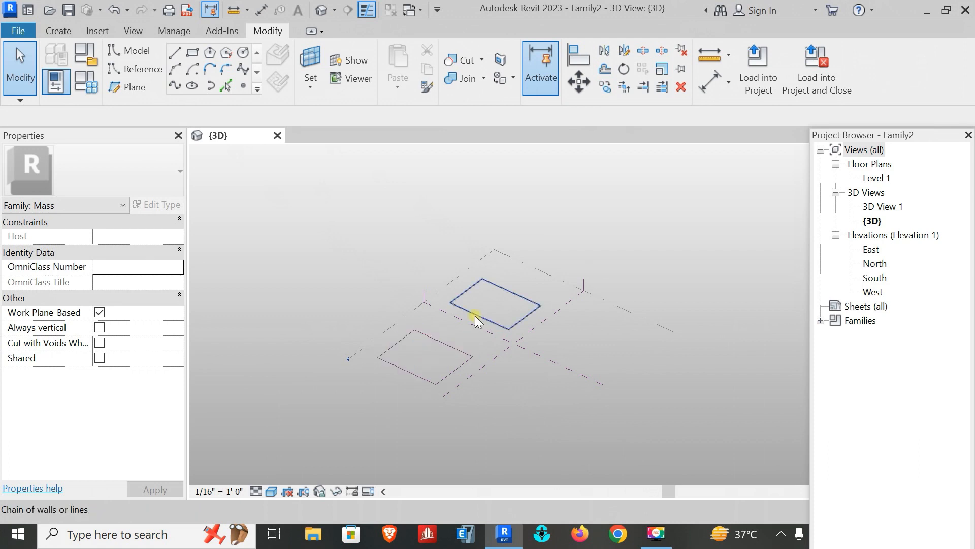
# Step: Try creating a flat surface form from the whole chain of the reference-line rectangle
pyautogui.press('Tab')
pyautogui.click(407, 331)
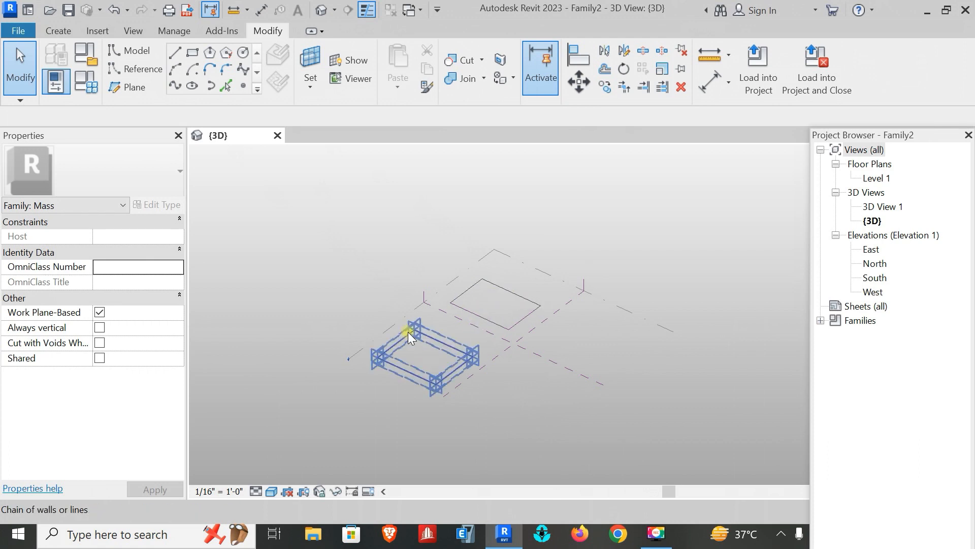
pyautogui.click(408, 331)
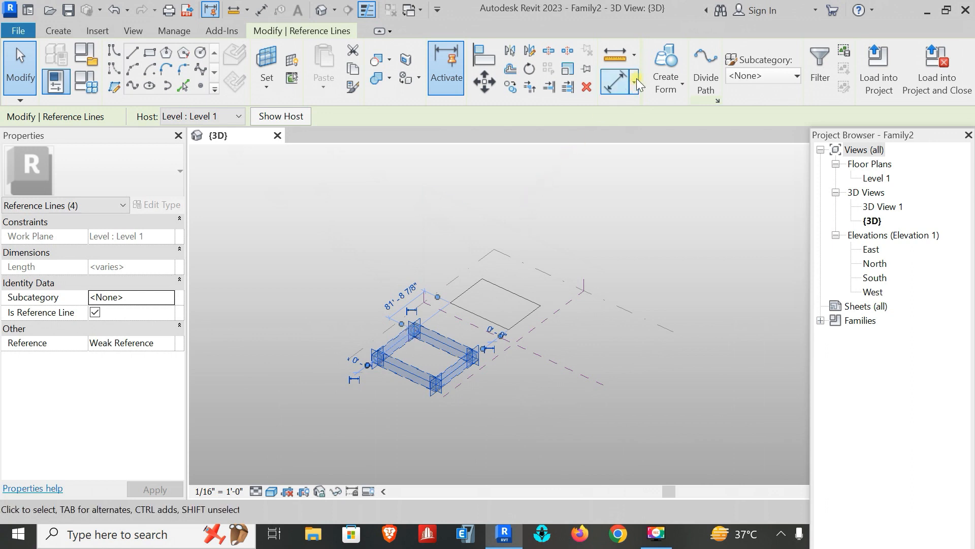
pyautogui.click(661, 58)
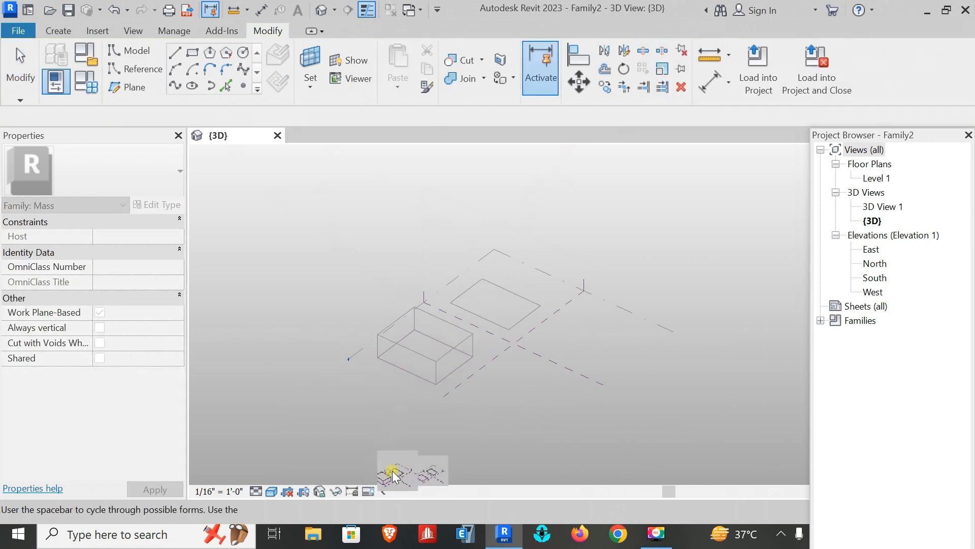
pyautogui.click(429, 478)
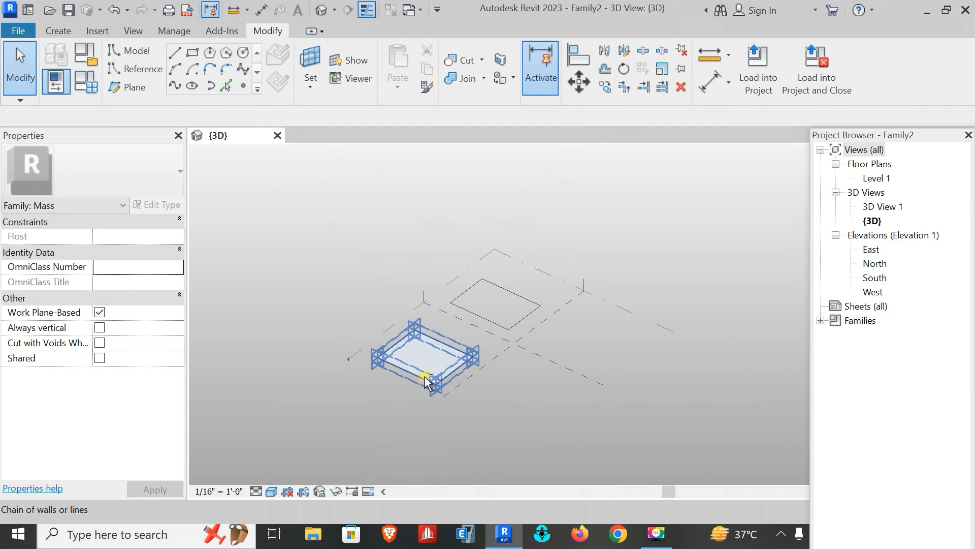
pyautogui.scroll(5, 417, 380)
pyautogui.scroll(-6, 442, 341)
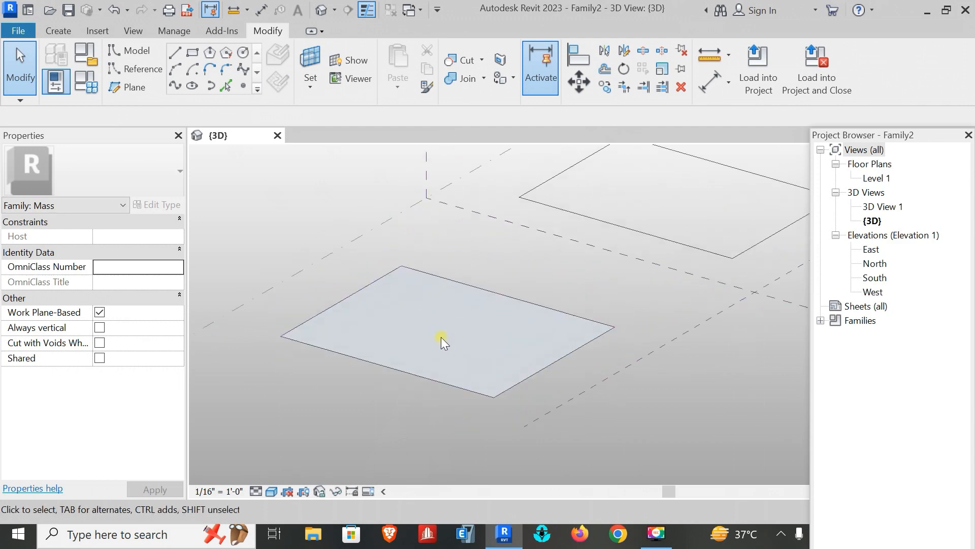
pyautogui.keyDown('shift'); pyautogui.moveTo(444, 366); pyautogui.dragTo(446, 424, button='middle'); pyautogui.keyUp('shift')
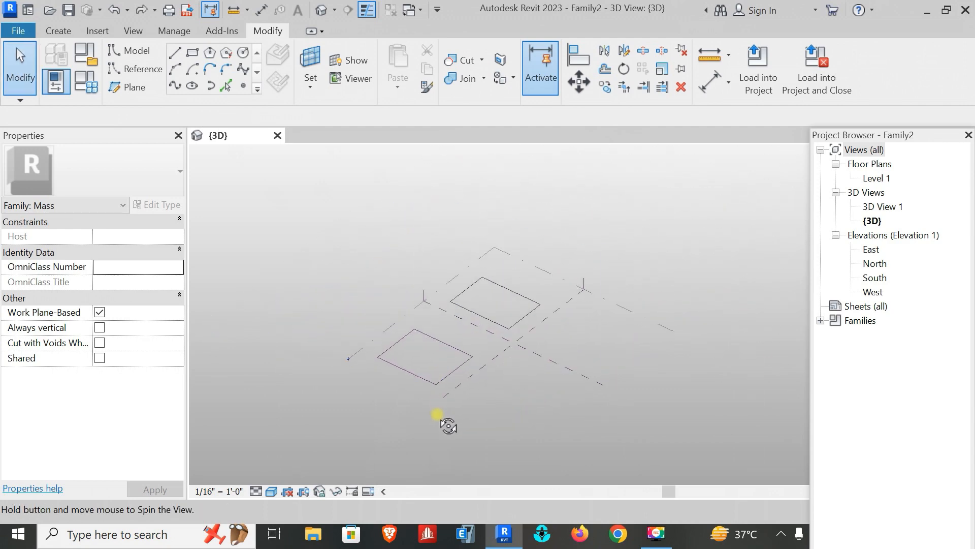
# Step: Create a solid extruded form, 40' high, from the reference-line rectangle
pyautogui.press('Tab')
pyautogui.click(420, 373)
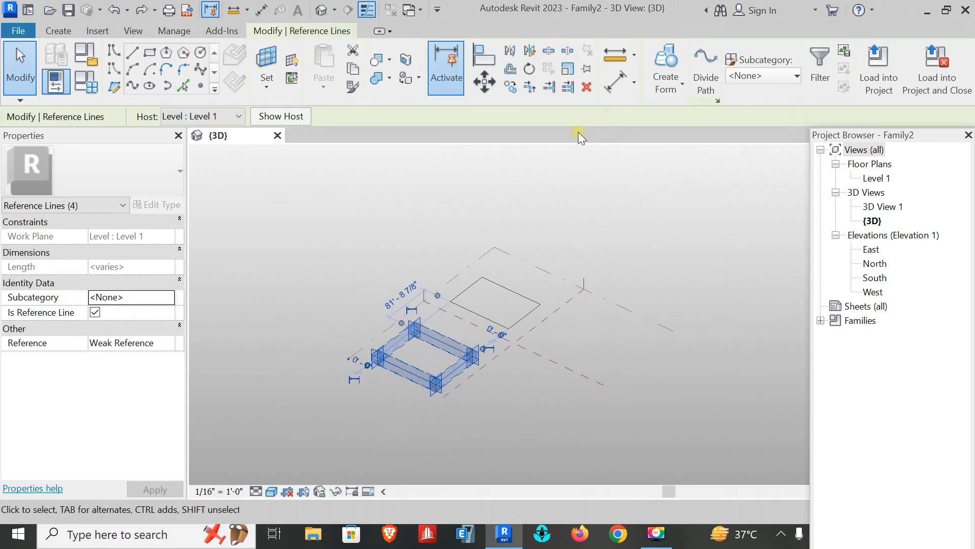
pyautogui.click(666, 82)
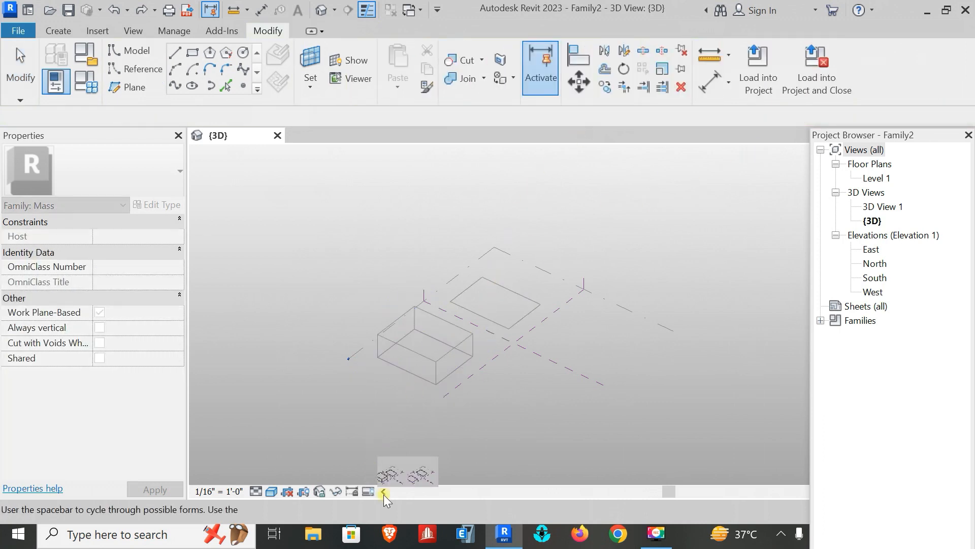
pyautogui.click(424, 378)
pyautogui.keyDown('shift'); pyautogui.moveTo(436, 389); pyautogui.dragTo(394, 382, button='middle'); pyautogui.keyUp('shift')
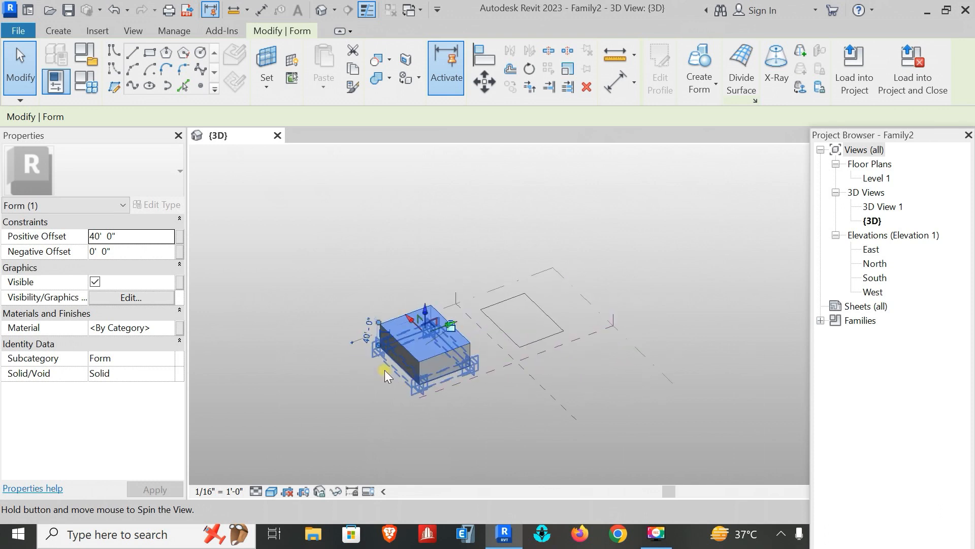
pyautogui.click(610, 382)
# Step: Create a solid form, 40' high, from the chain of the model-line rectangle
pyautogui.press('Tab')
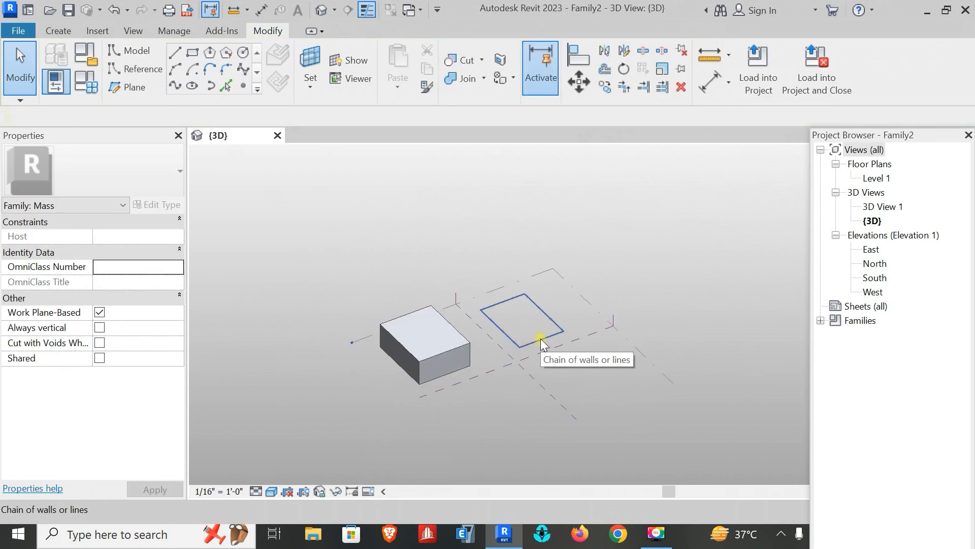
pyautogui.click(540, 339)
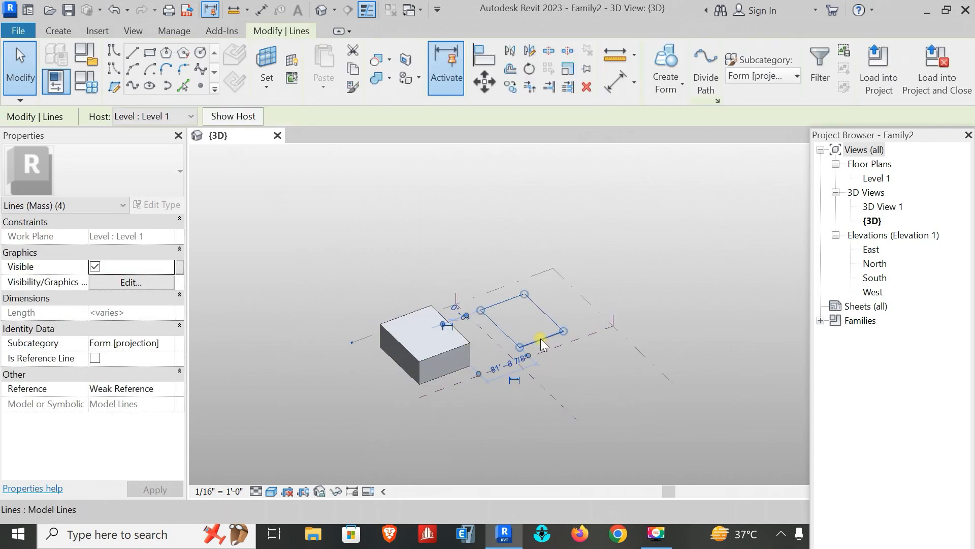
pyautogui.click(665, 71)
pyautogui.keyDown('shift'); pyautogui.moveTo(585, 409); pyautogui.dragTo(549, 305, button='middle'); pyautogui.keyUp('shift')
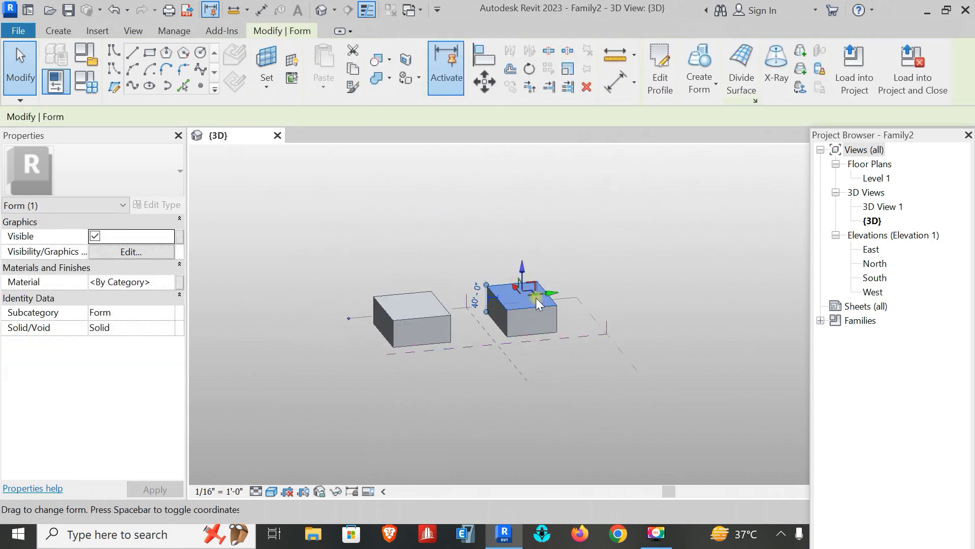
pyautogui.click(550, 375)
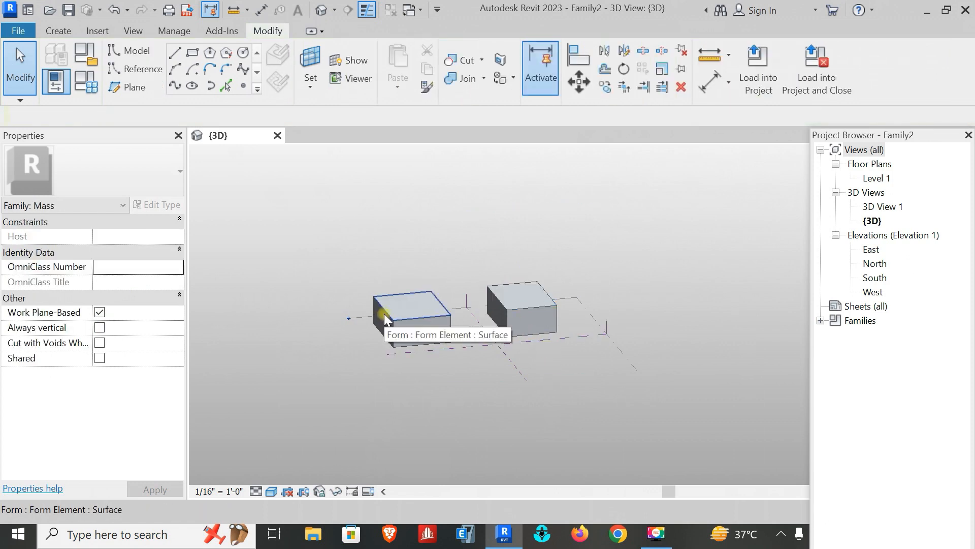
# Step: Check the top face of the reference-based form and try moving the reference-line rectangle at its base
pyautogui.click(402, 321)
pyautogui.keyDown('shift'); pyautogui.moveTo(403, 322); pyautogui.dragTo(446, 413, button='middle'); pyautogui.keyUp('shift')
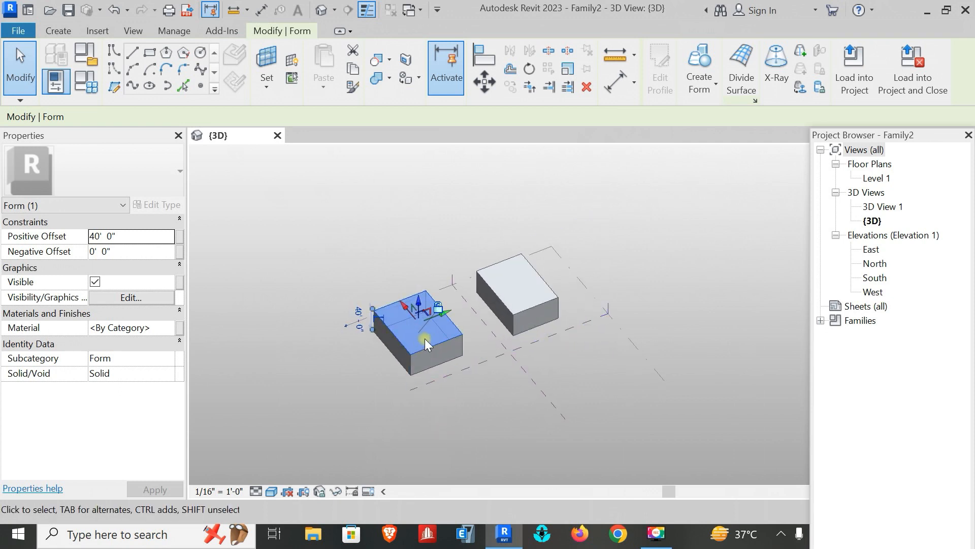
pyautogui.press('Tab')
pyautogui.click(410, 370)
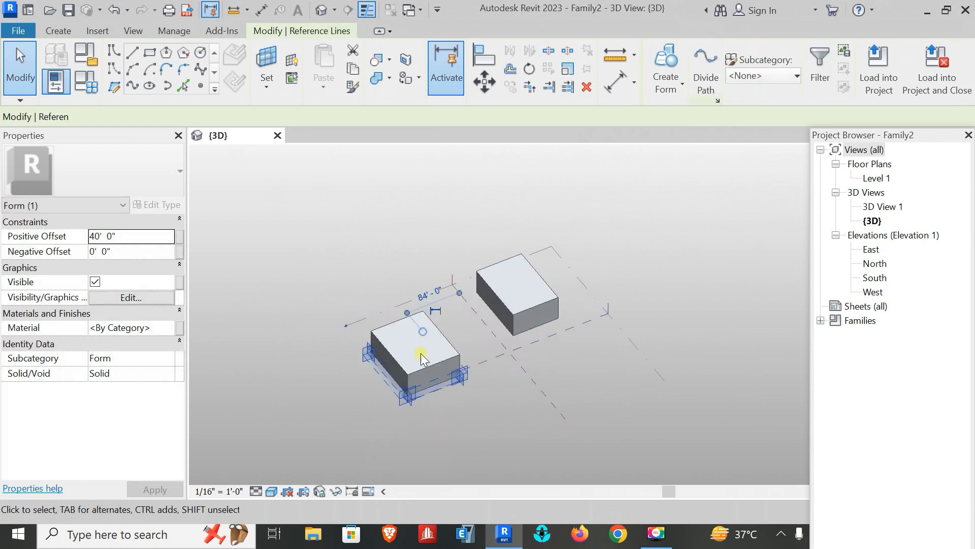
pyautogui.press('Escape')
pyautogui.scroll(2, 418, 324)
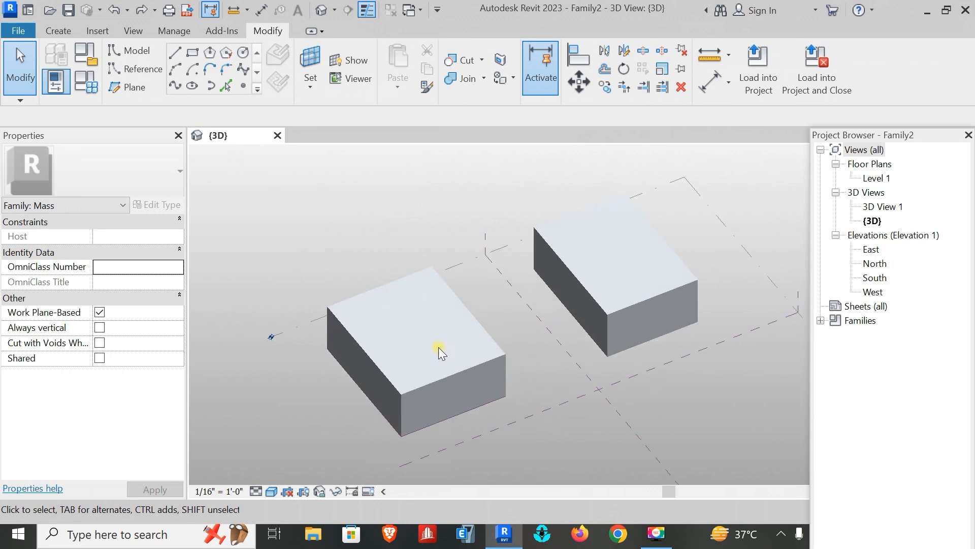
# Step: Compare the reference-based form's top face with the model-line form, and try to shift the latter's upper long edge
pyautogui.click(387, 373)
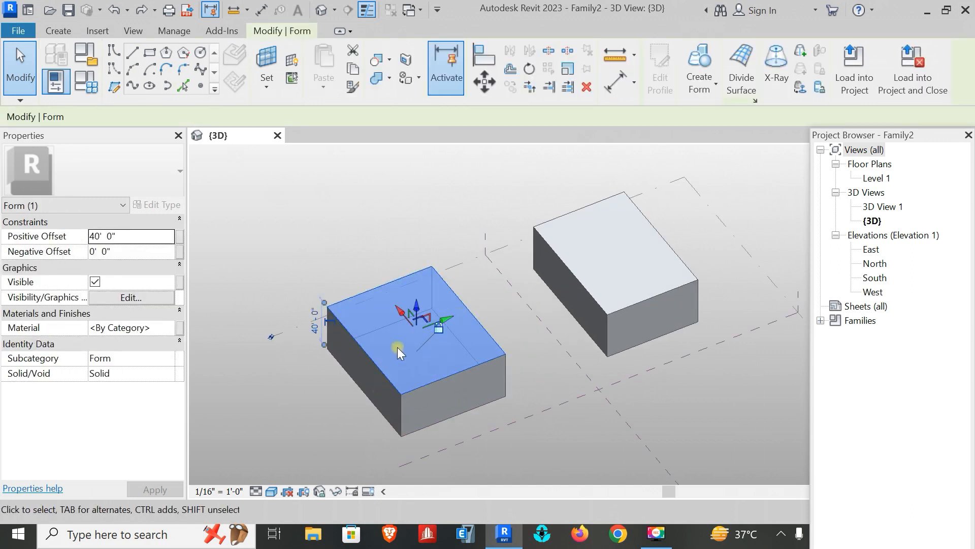
pyautogui.click(589, 295)
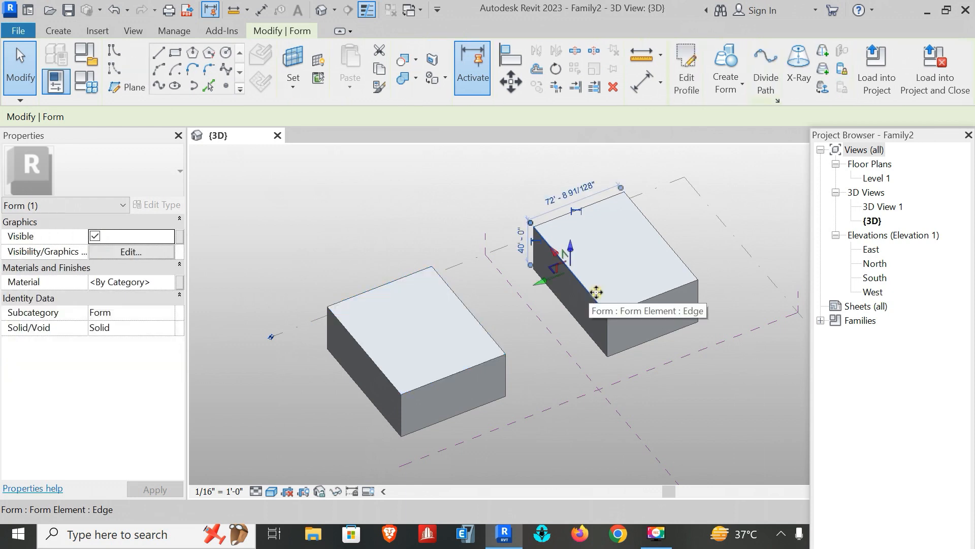
pyautogui.moveTo(613, 312); pyautogui.dragTo(607, 303)
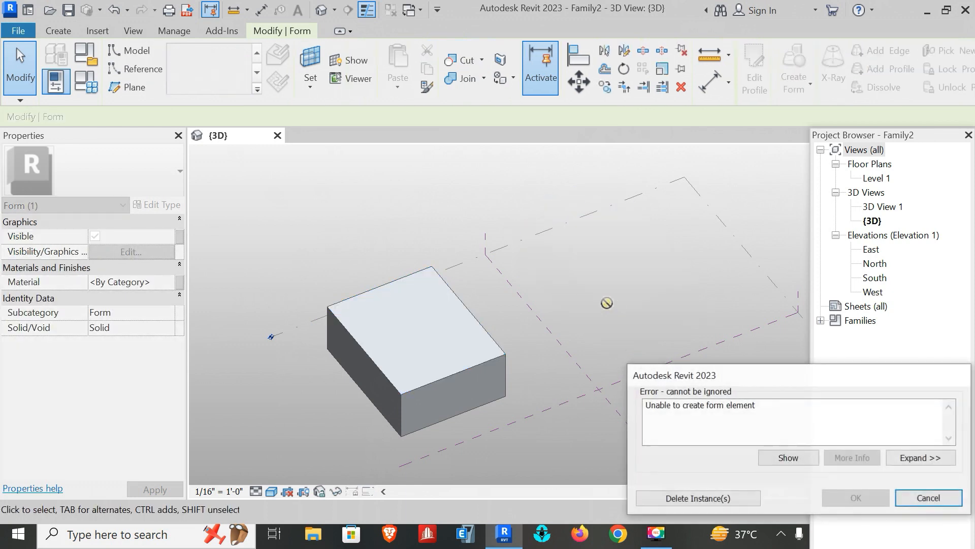
pyautogui.click(928, 498)
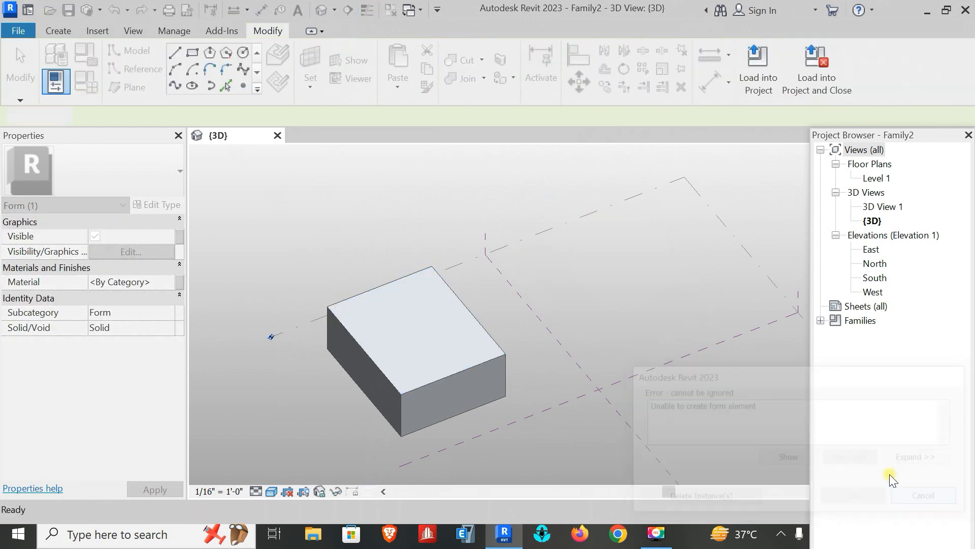
# Step: Pull the model-line form's upper long edge outward toward the other form, widening its top to about 90'-3"
pyautogui.click(558, 254)
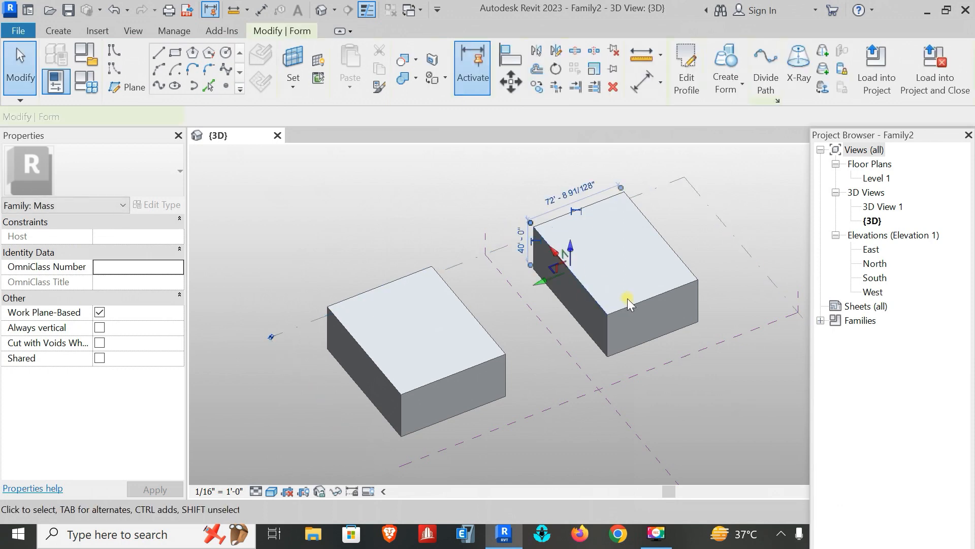
pyautogui.moveTo(566, 264); pyautogui.dragTo(550, 259)
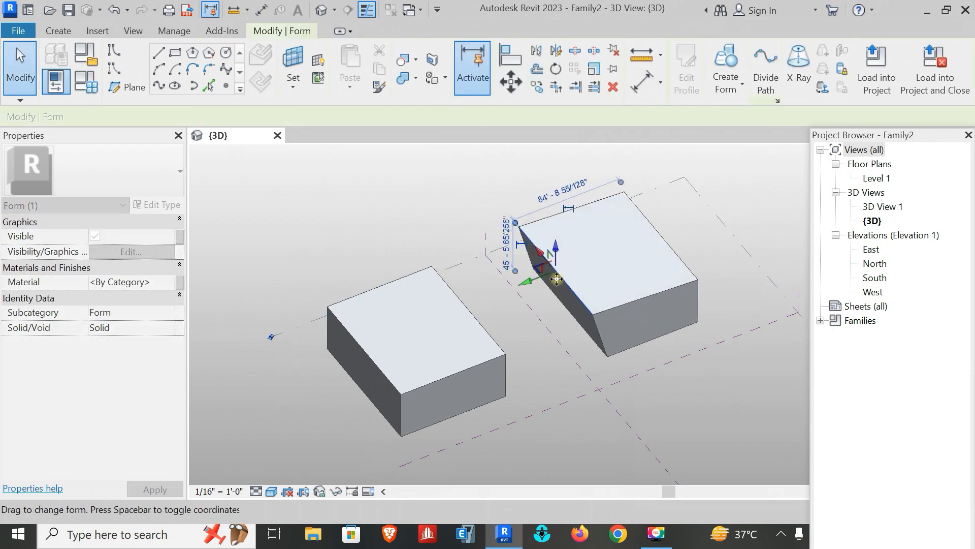
pyautogui.keyDown('shift'); pyautogui.moveTo(550, 312); pyautogui.dragTo(544, 247, button='middle'); pyautogui.keyUp('shift')
pyautogui.moveTo(540, 244); pyautogui.dragTo(531, 246)
pyautogui.keyDown('shift'); pyautogui.moveTo(531, 246); pyautogui.dragTo(544, 312, button='middle'); pyautogui.keyUp('shift')
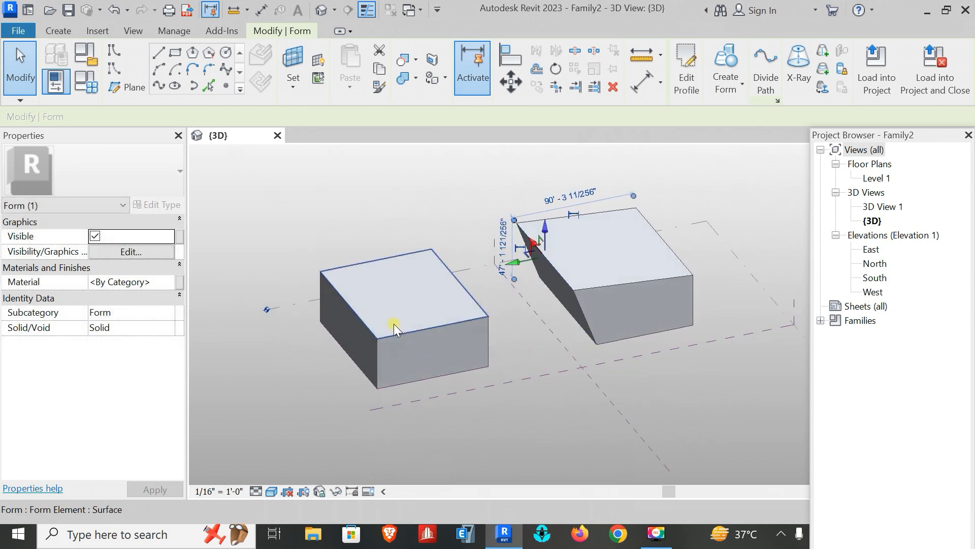
# Step: Turn on X-Ray for the reference-based form and unlock its profiles, and undo both changes
pyautogui.click(361, 318)
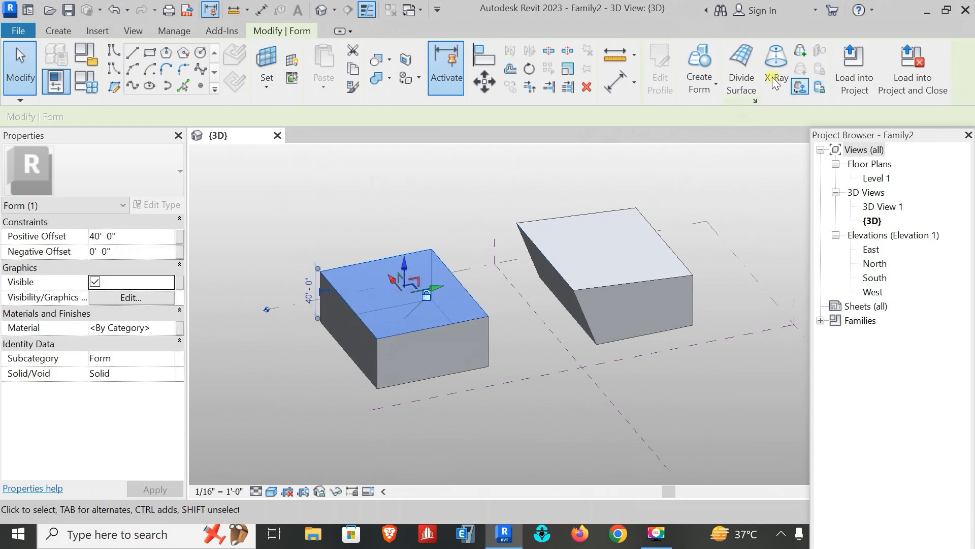
pyautogui.click(772, 56)
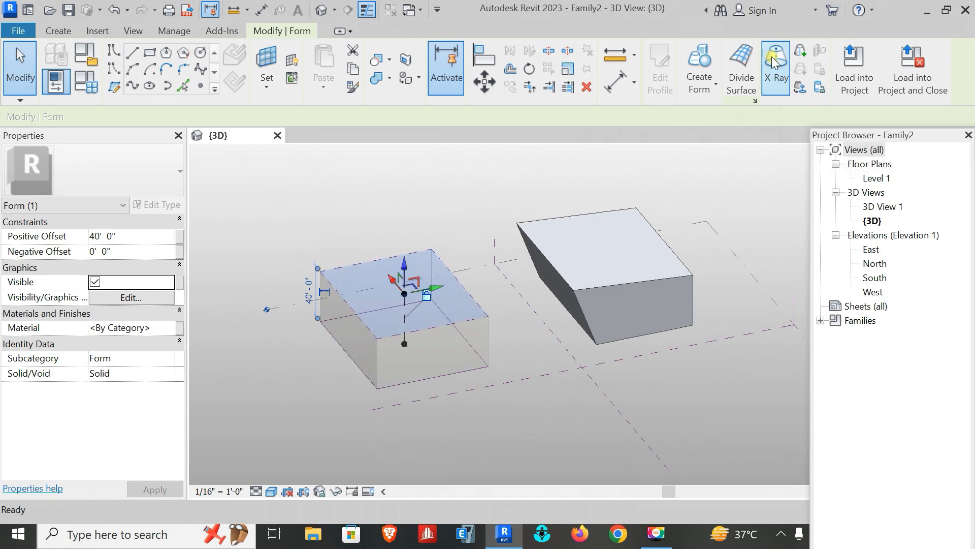
pyautogui.click(426, 297)
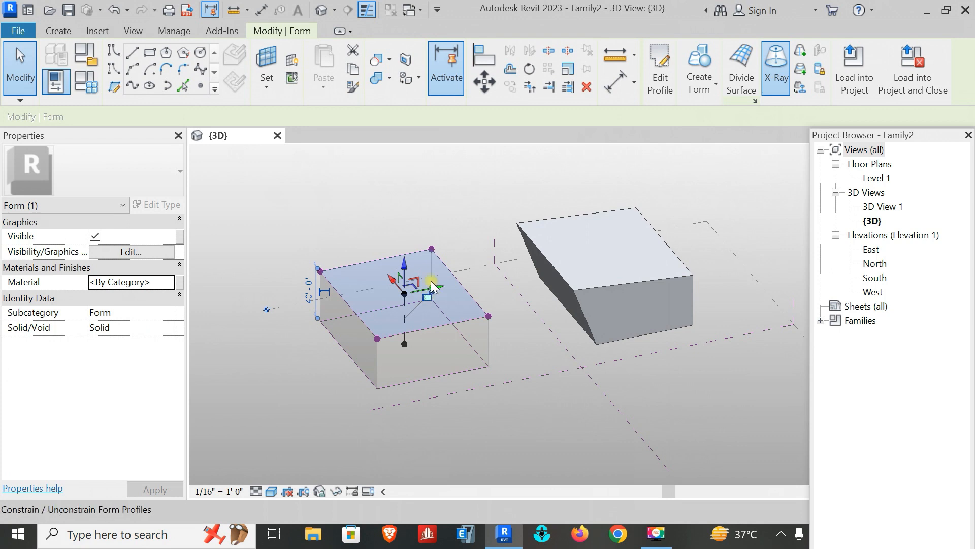
pyautogui.moveTo(416, 293)
pyautogui.mouseDown()
pyautogui.moveTo(442, 295)
pyautogui.moveTo(397, 305)
pyautogui.moveTo(420, 287)
pyautogui.mouseUp()
pyautogui.hotkey('ctrl', 'z')
pyautogui.hotkey('ctrl', 'z')
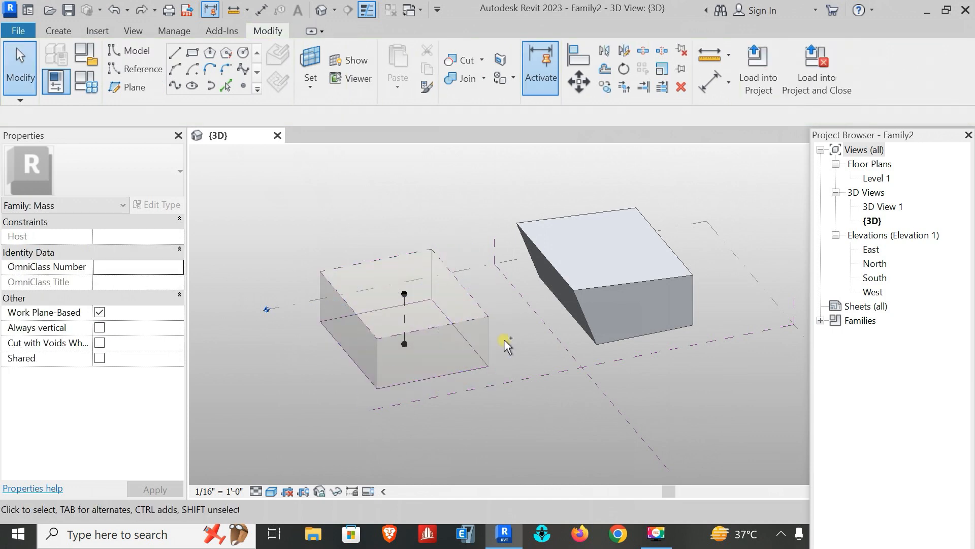
pyautogui.hotkey('ctrl', 'z')
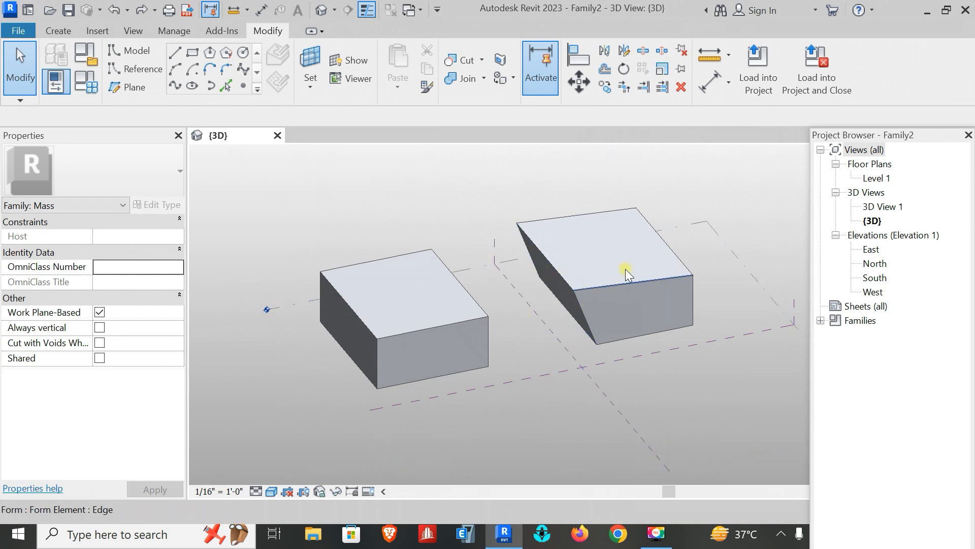
# Step: Try twice to add a profile to the widened model-line form at its far upper long edge, dismissing each failed attempt
pyautogui.click(598, 285)
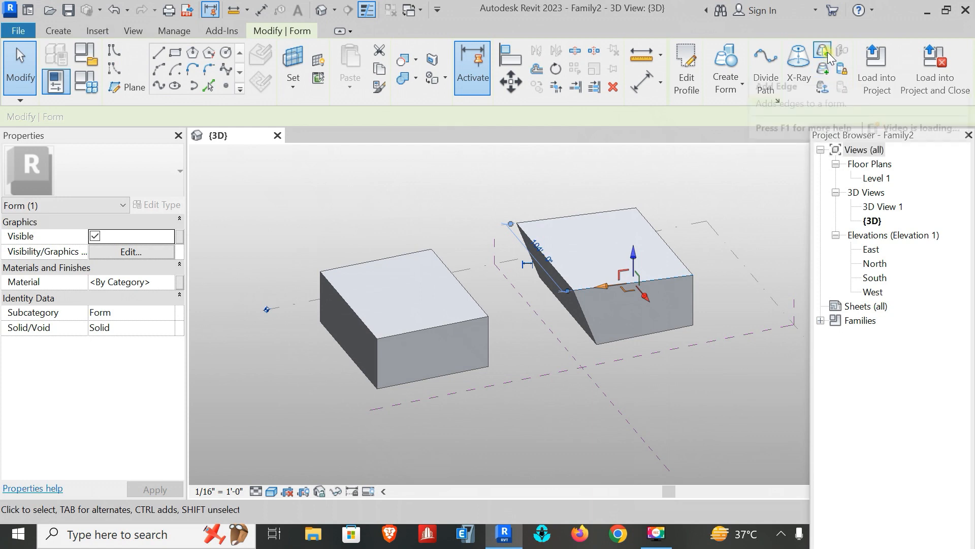
pyautogui.click(823, 68)
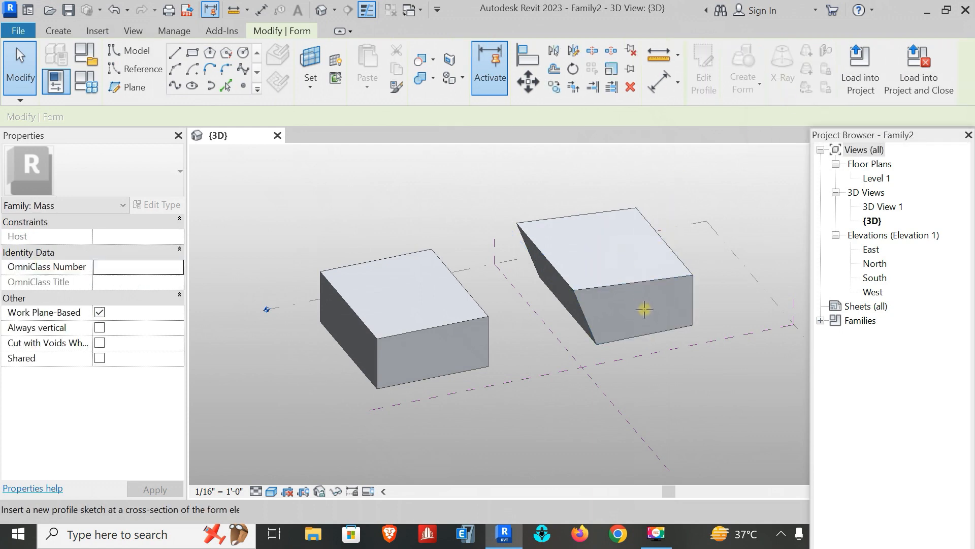
pyautogui.click(682, 260)
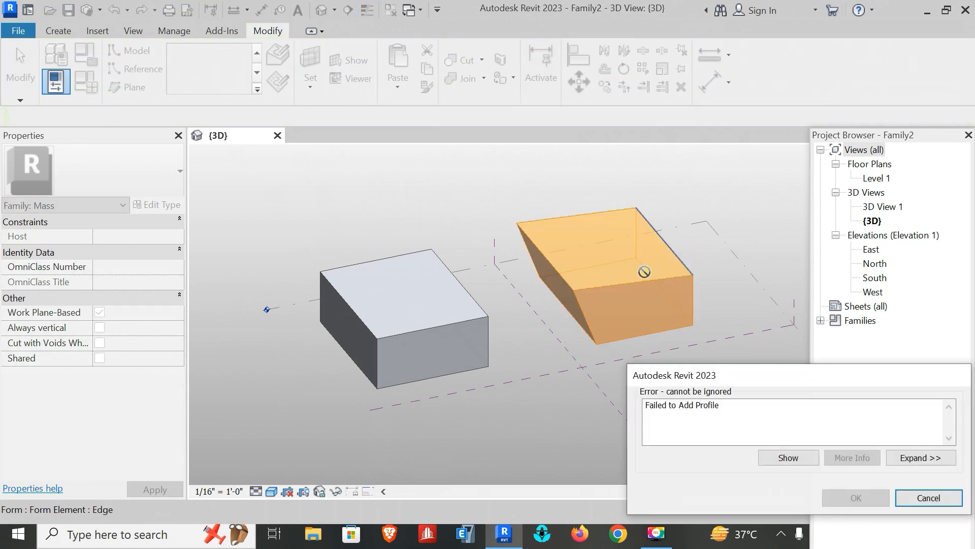
pyautogui.click(907, 494)
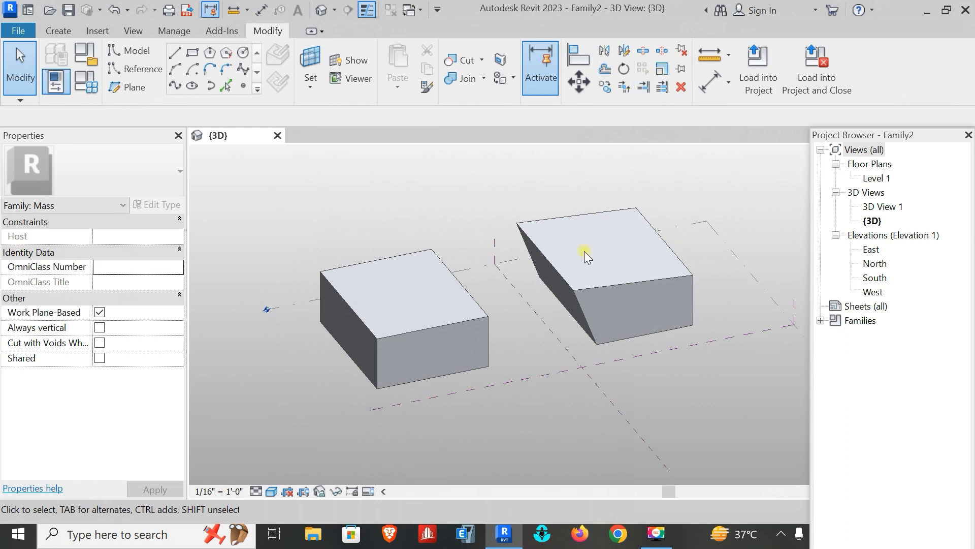
pyautogui.click(599, 285)
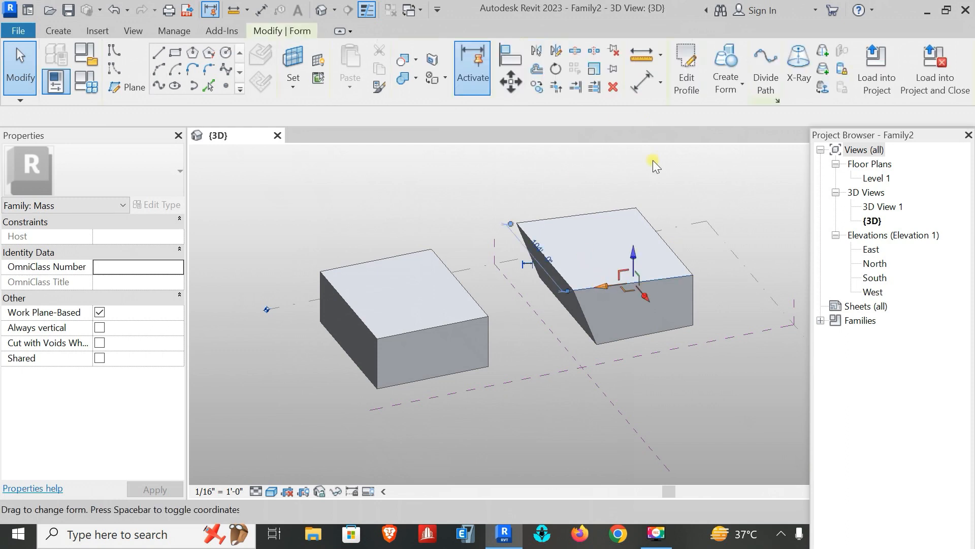
pyautogui.click(823, 68)
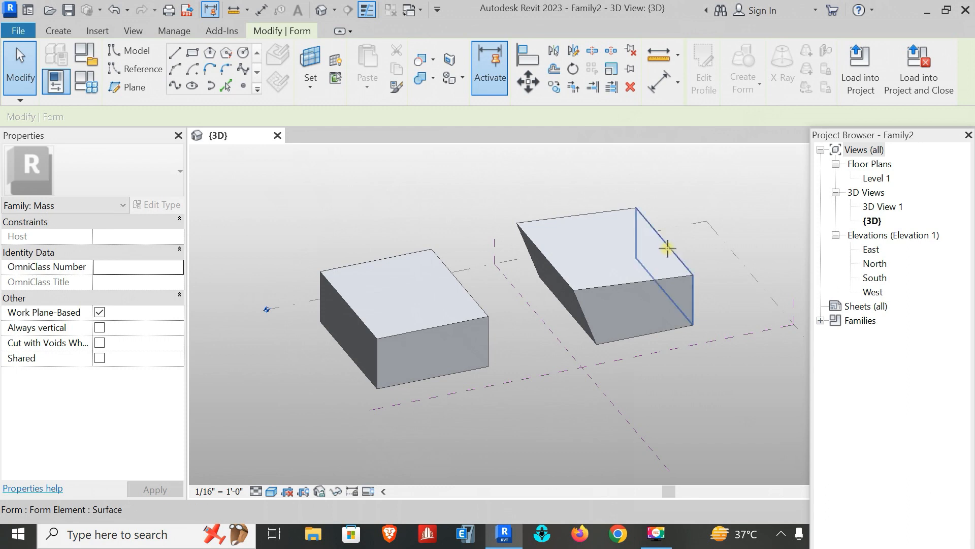
pyautogui.click(662, 250)
pyautogui.click(927, 498)
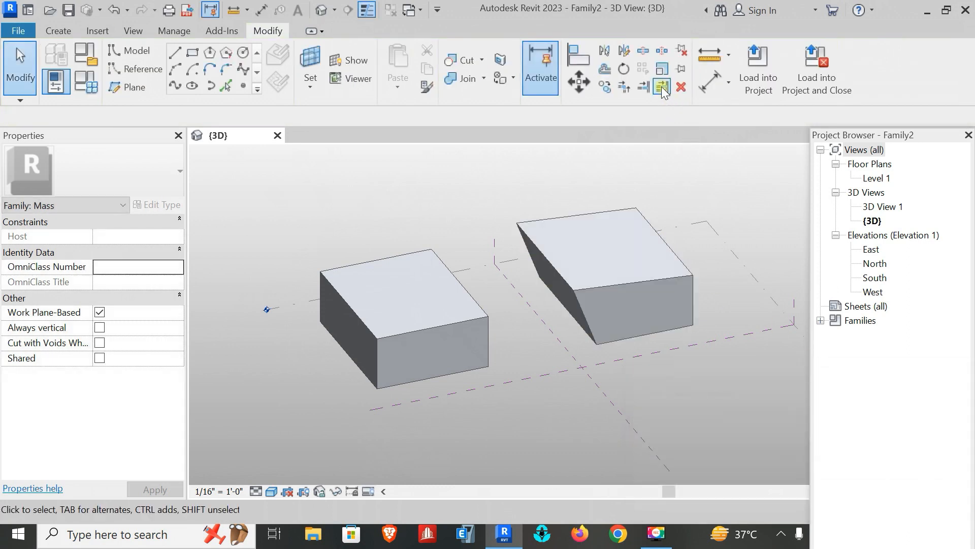
# Step: Undo the outward pull of the model-line form's upper edge and try to add a profile at its upper short front edge
pyautogui.hotkey('ctrl', 'z')
pyautogui.hotkey('ctrl', 'z')
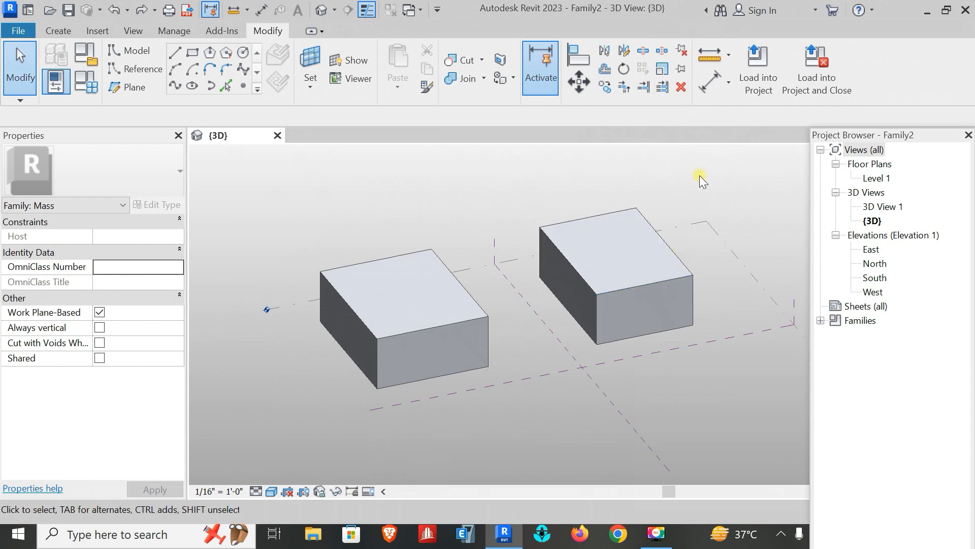
pyautogui.click(635, 287)
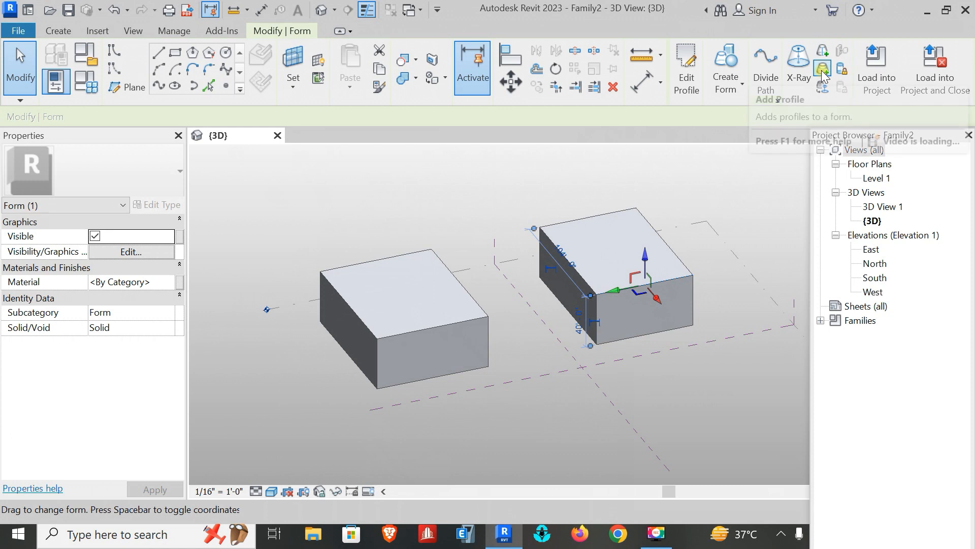
pyautogui.click(822, 71)
pyautogui.click(628, 288)
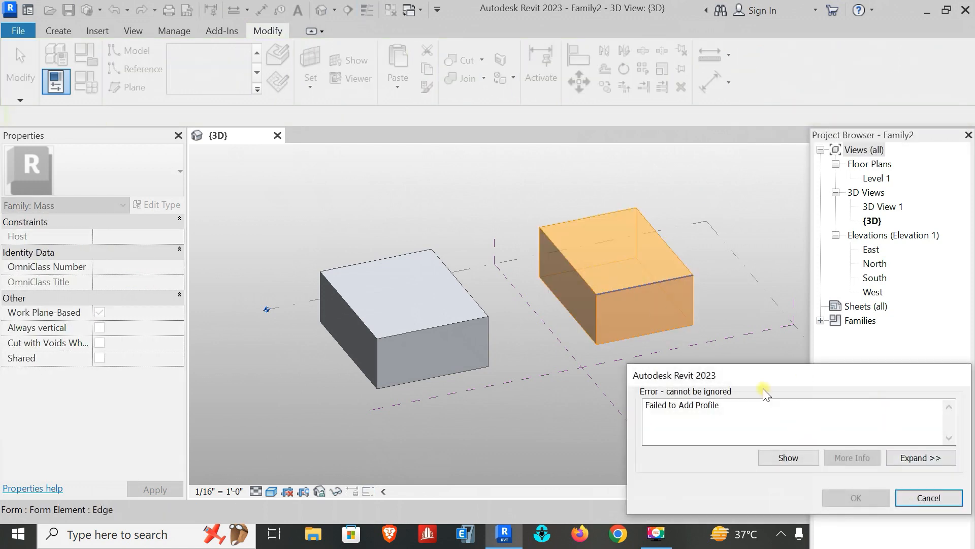
pyautogui.moveTo(768, 377); pyautogui.dragTo(648, 233)
pyautogui.click(775, 350)
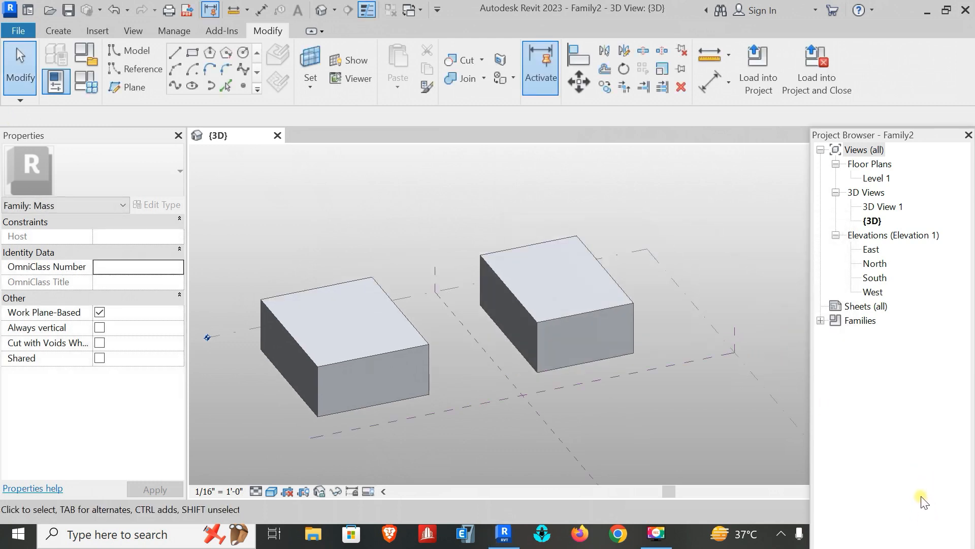
# Step: Add a horizontal profile below mid-height on the model-line form's near vertical edge, and select the reference-based form for comparison
pyautogui.click(536, 344)
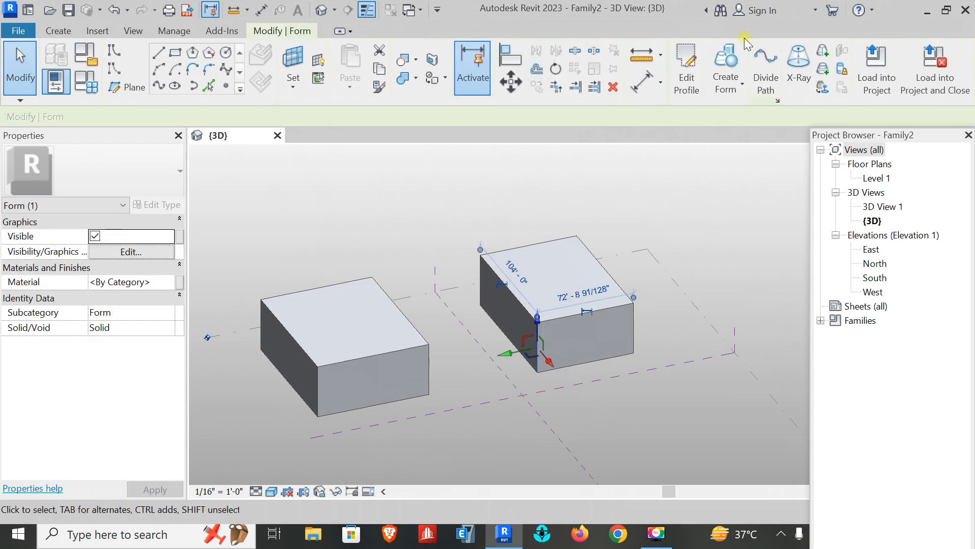
pyautogui.click(824, 69)
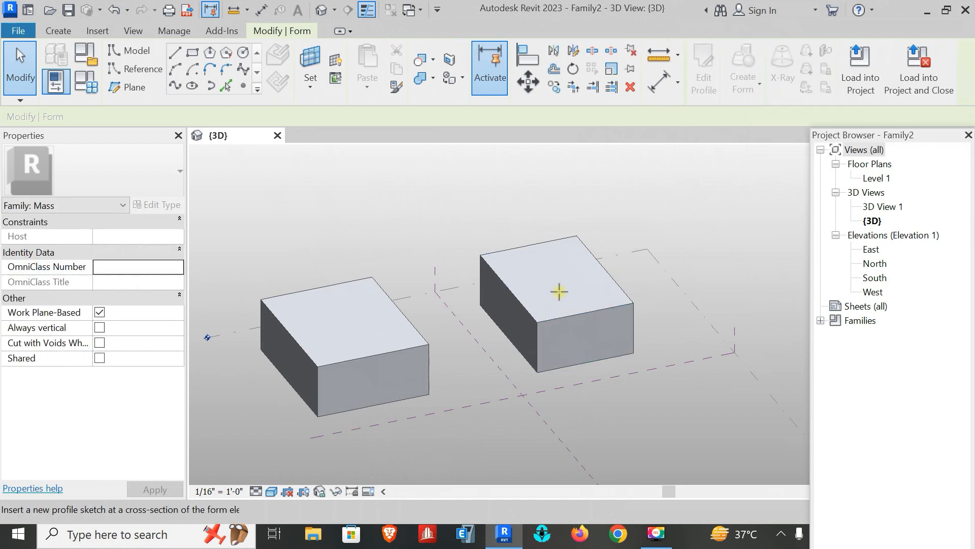
pyautogui.click(540, 353)
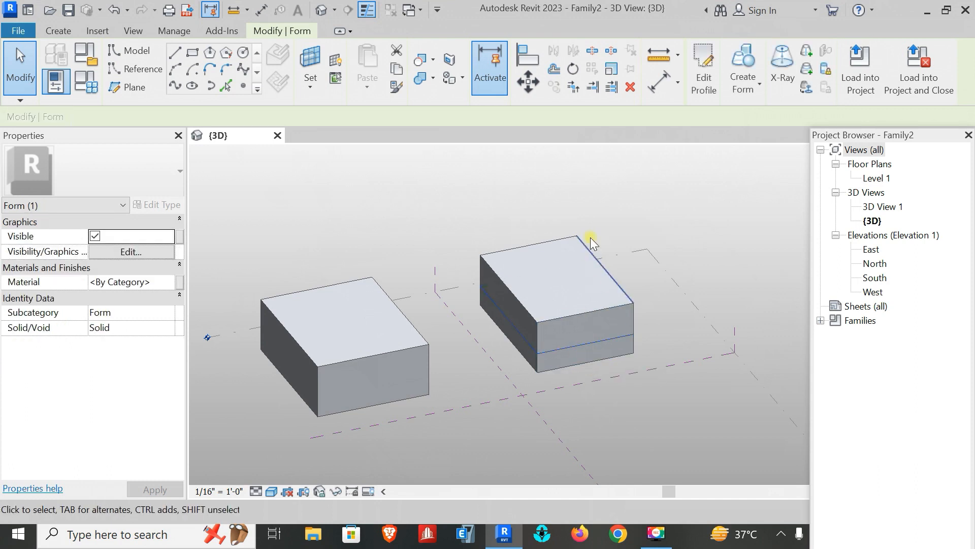
pyautogui.click(321, 388)
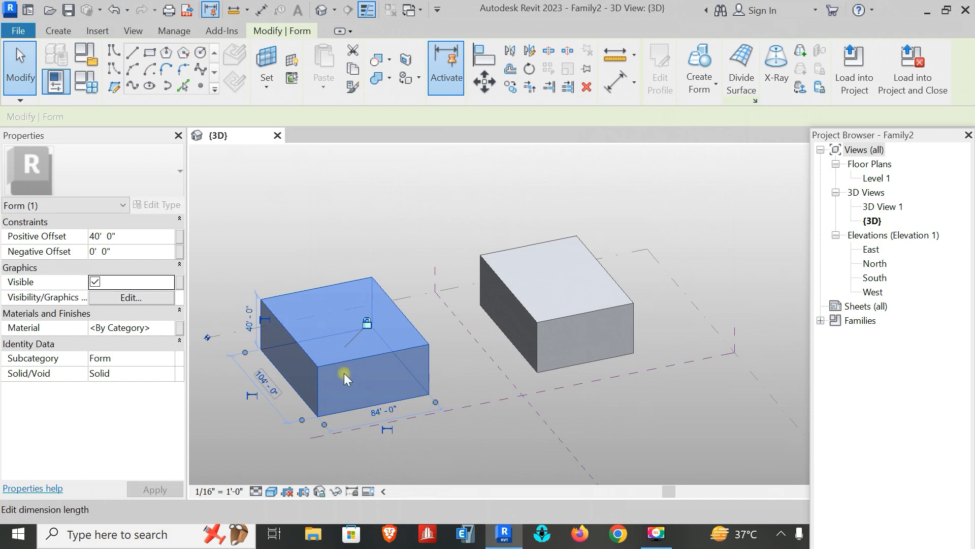
pyautogui.press('Escape')
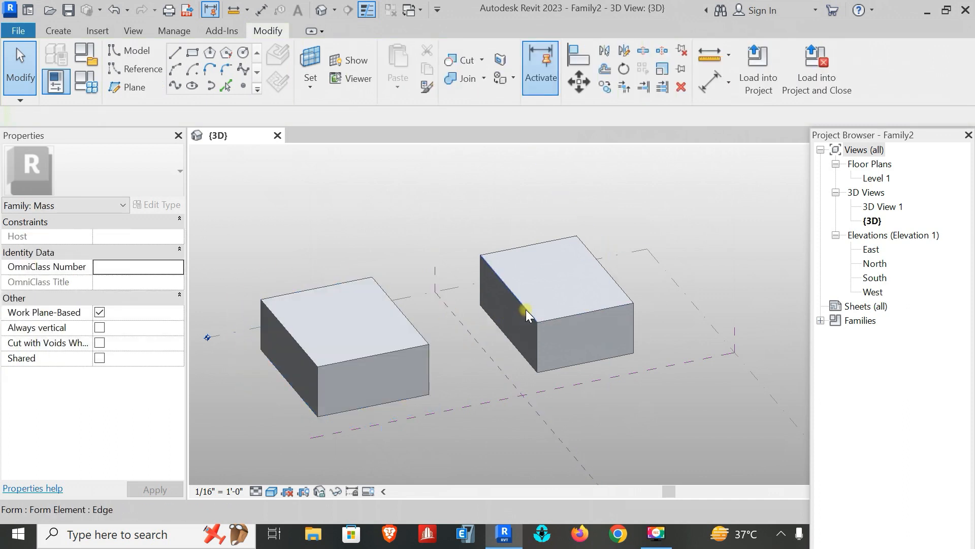
# Step: Add two vertical edges to the model-line form's short front face, close to its near corner
pyautogui.click(526, 309)
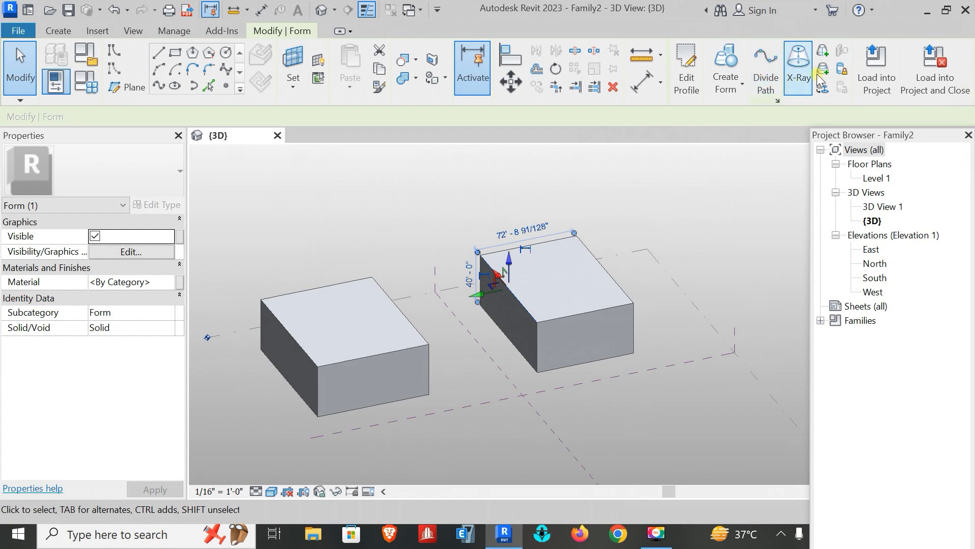
pyautogui.click(952, 34)
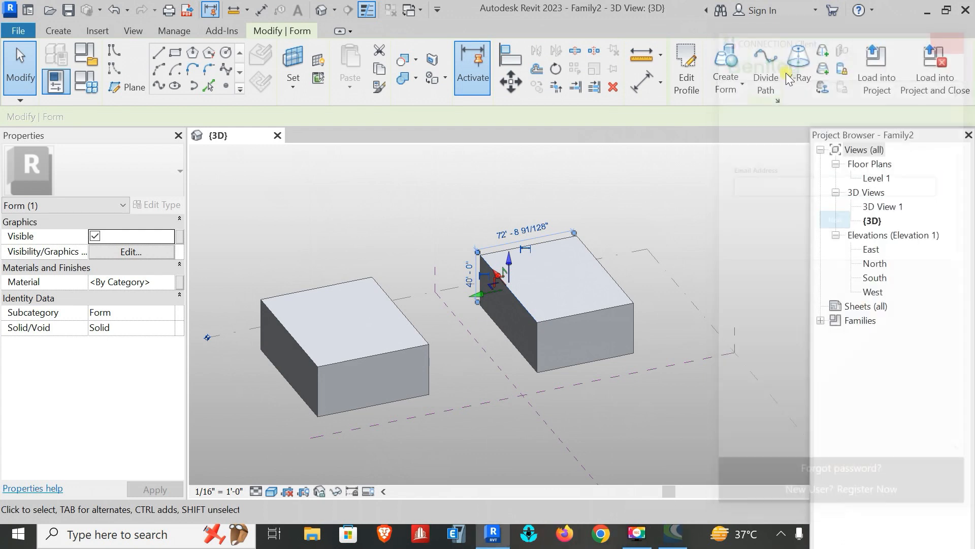
pyautogui.click(823, 54)
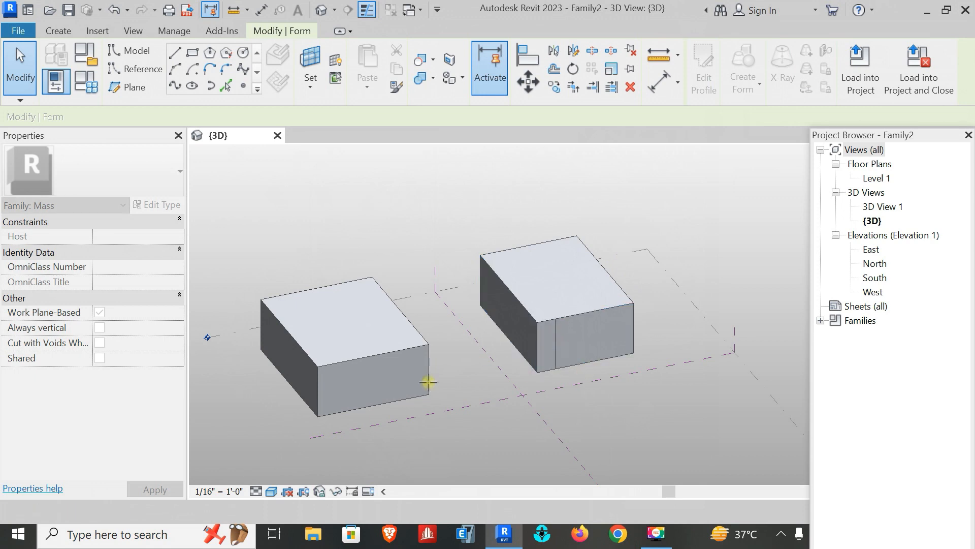
pyautogui.click(573, 350)
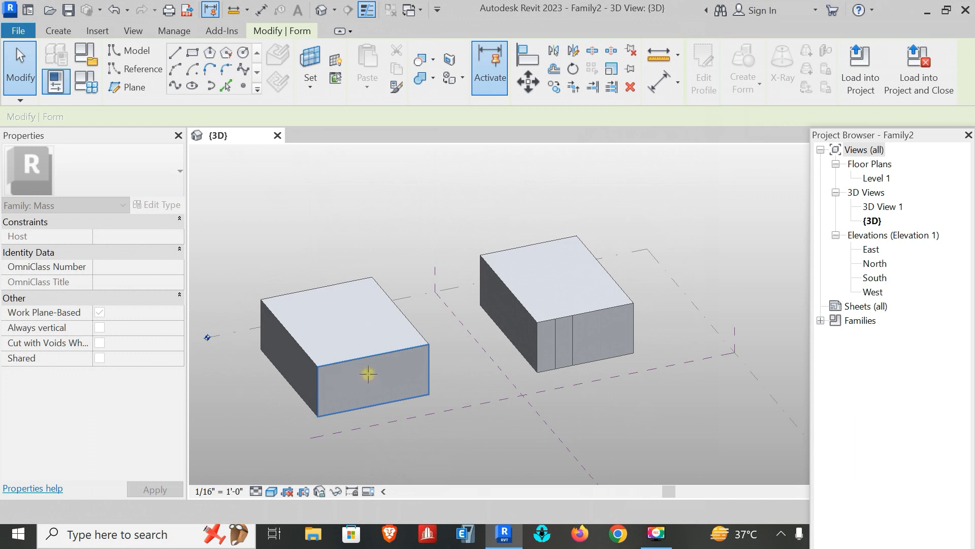
pyautogui.press('Escape')
pyautogui.press('Escape')
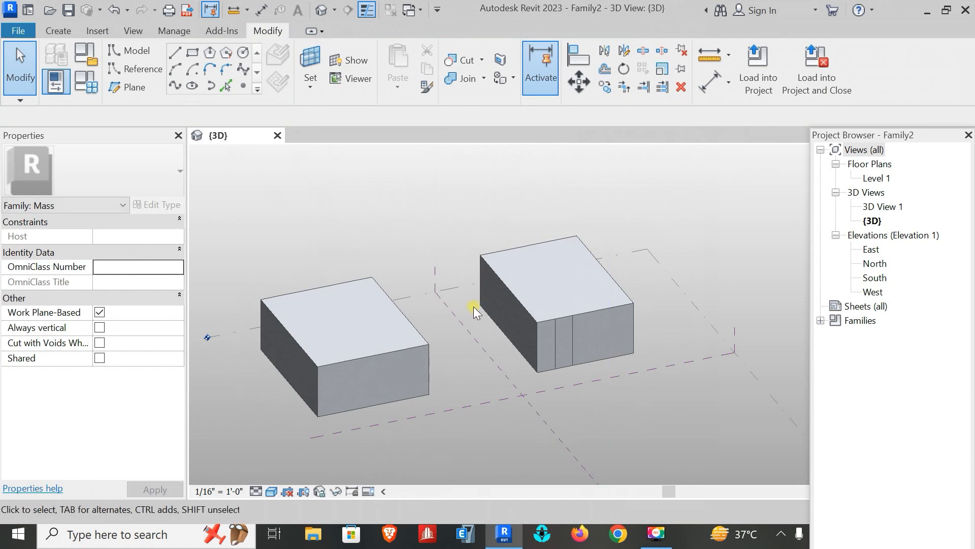
# Step: Dissolve the reference-based form and the model-line form into their underlying profiles
pyautogui.keyDown('shift'); pyautogui.moveTo(545, 361); pyautogui.dragTo(555, 329, button='middle'); pyautogui.keyUp('shift')
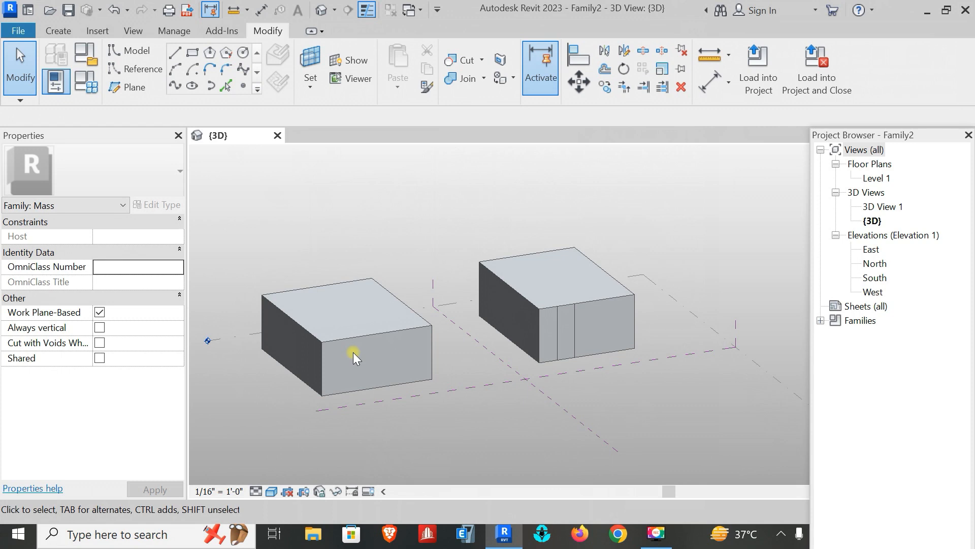
pyautogui.keyDown('shift'); pyautogui.moveTo(382, 373); pyautogui.dragTo(426, 338, button='middle'); pyautogui.keyUp('shift')
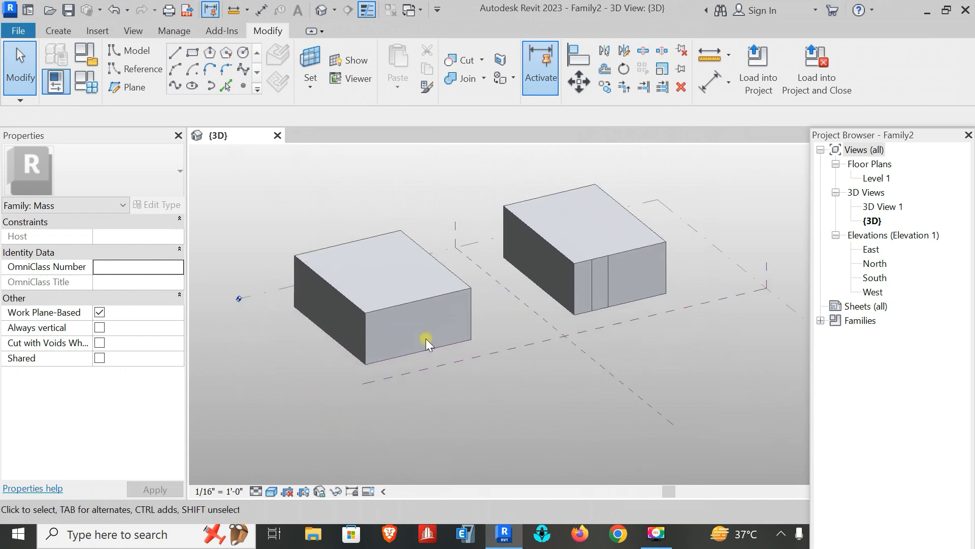
pyautogui.click(364, 328)
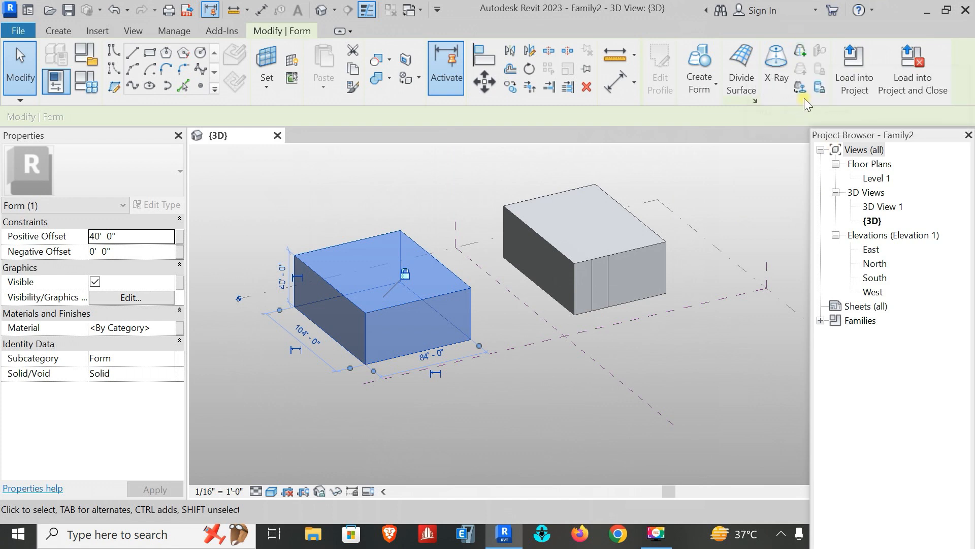
pyautogui.click(804, 94)
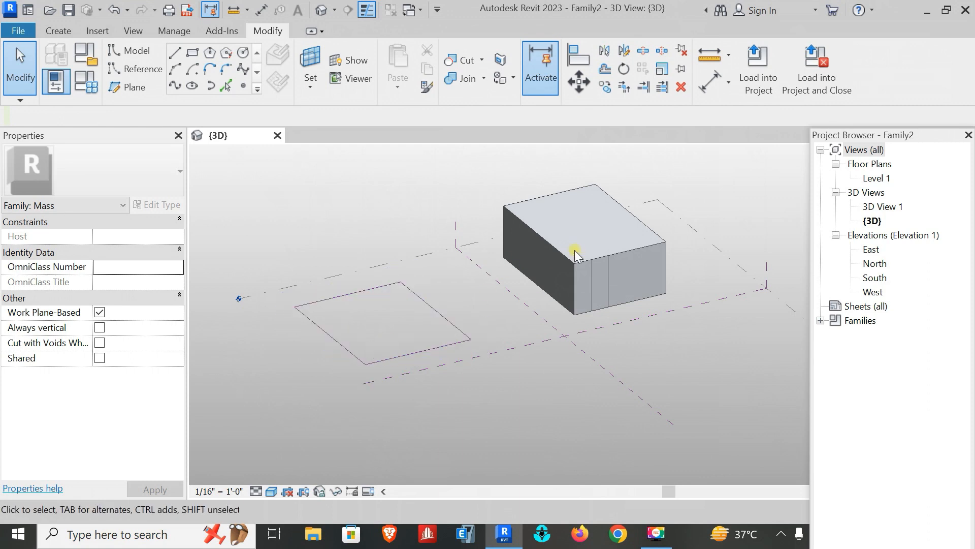
pyautogui.click(577, 292)
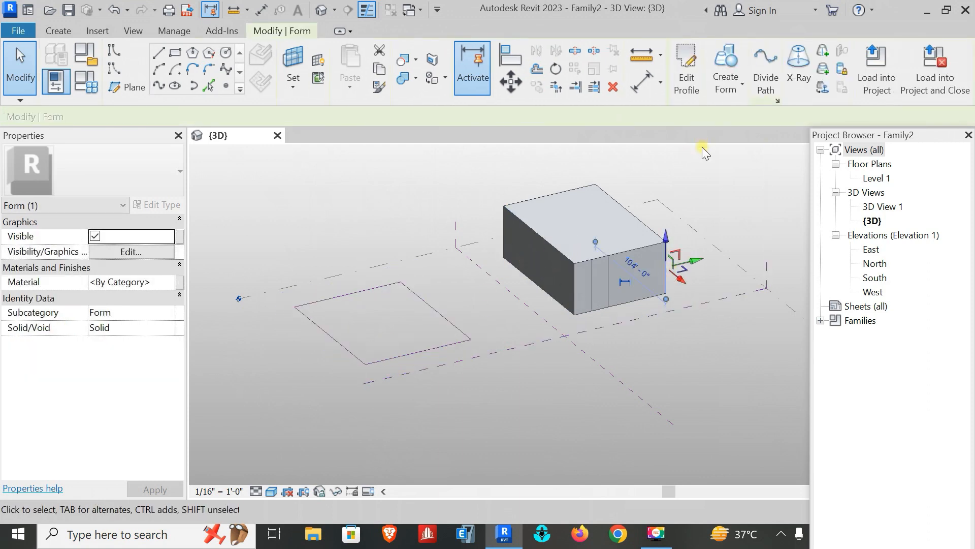
pyautogui.click(823, 86)
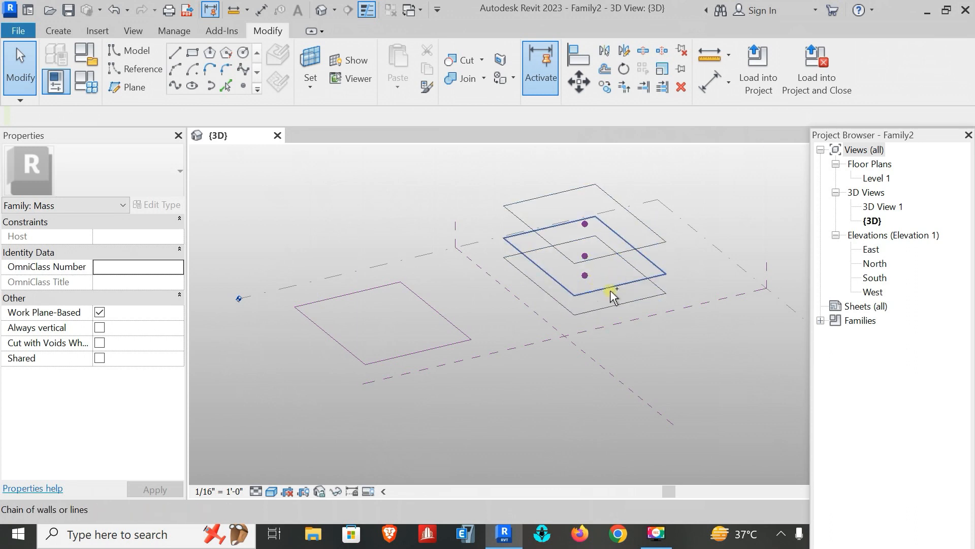
# Step: Undo both dissolves and the second vertical edge added to the model-line form
pyautogui.hotkey('ctrl', 'z')
pyautogui.hotkey('ctrl', 'z')
pyautogui.hotkey('ctrl', 'z')
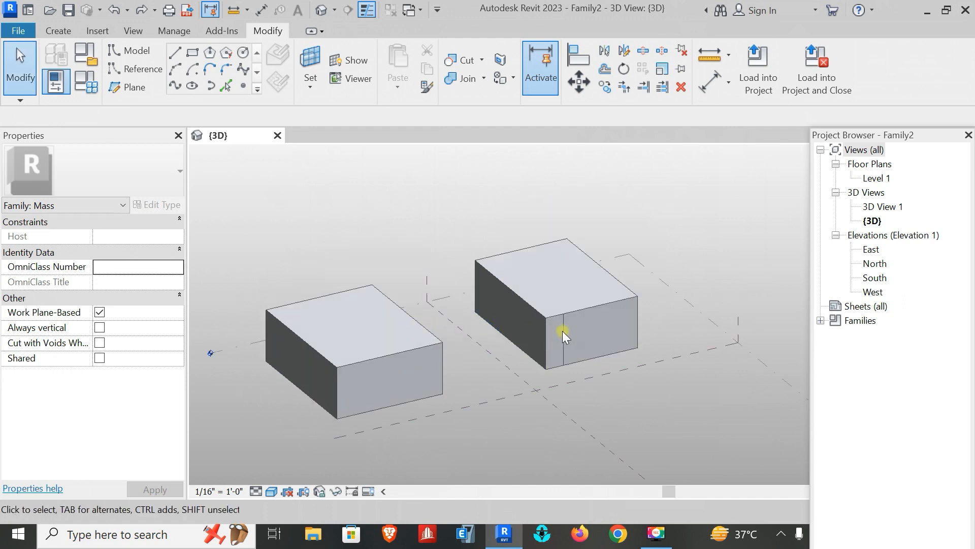
pyautogui.moveTo(536, 336); pyautogui.dragTo(560, 263, button='middle')
pyautogui.scroll(-3, 558, 303)
pyautogui.moveTo(583, 315)
pyautogui.mouseDown(button='middle')
pyautogui.moveTo(544, 292)
pyautogui.moveTo(571, 302)
pyautogui.mouseUp(button='middle')
pyautogui.moveTo(655, 301); pyautogui.dragTo(704, 305, button='middle')
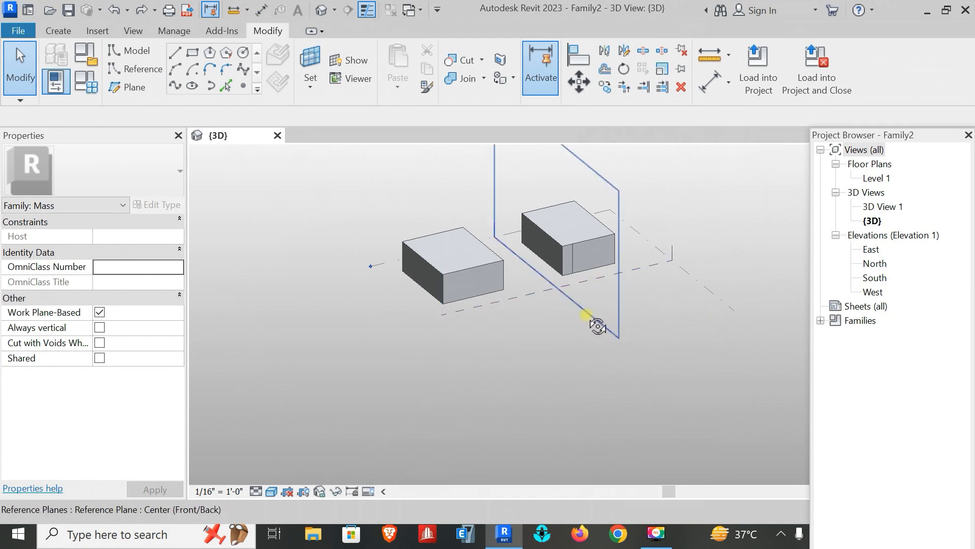
pyautogui.keyDown('shift'); pyautogui.moveTo(592, 322); pyautogui.dragTo(580, 333, button='middle'); pyautogui.keyUp('shift')
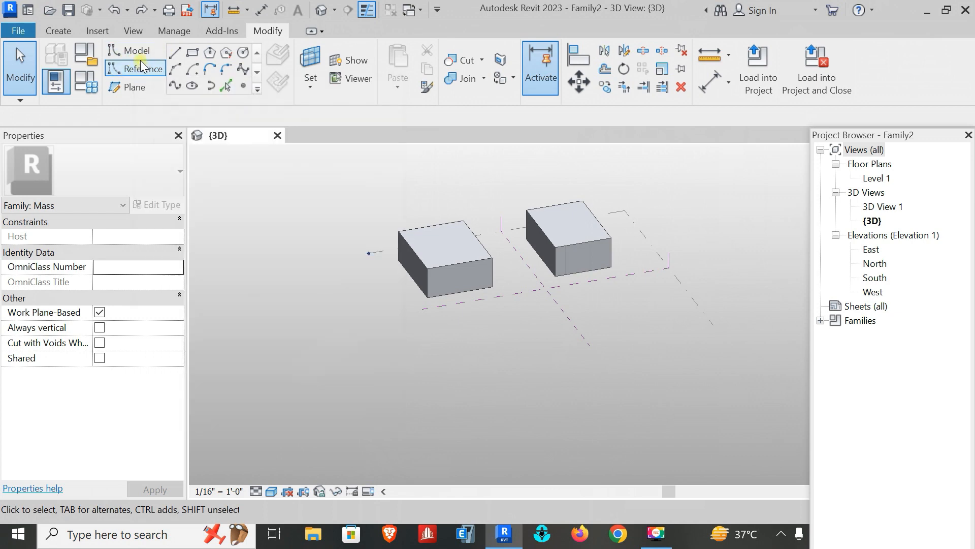
# Step: Draw a model-line rectangle on the Reference Point plane, in the open area in front of the two existing forms
pyautogui.click(139, 54)
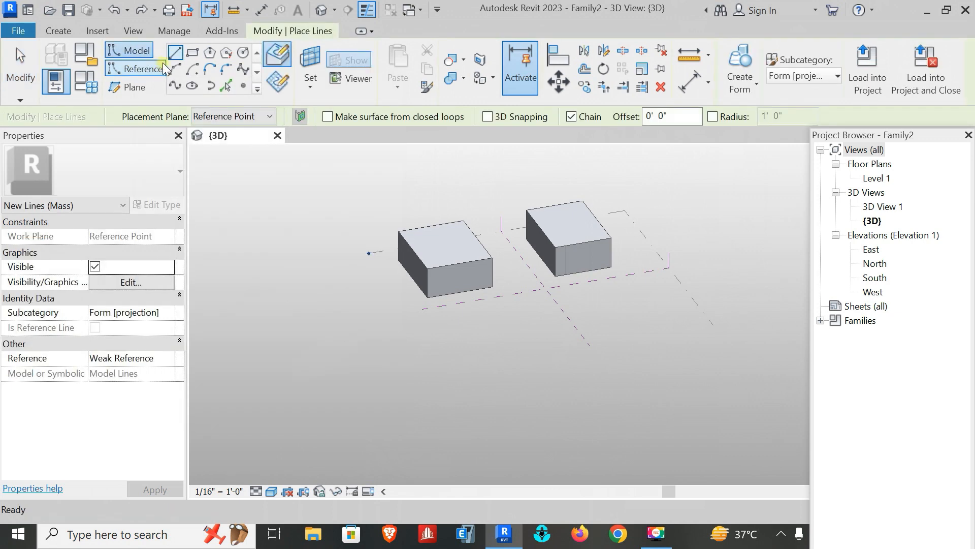
pyautogui.click(191, 52)
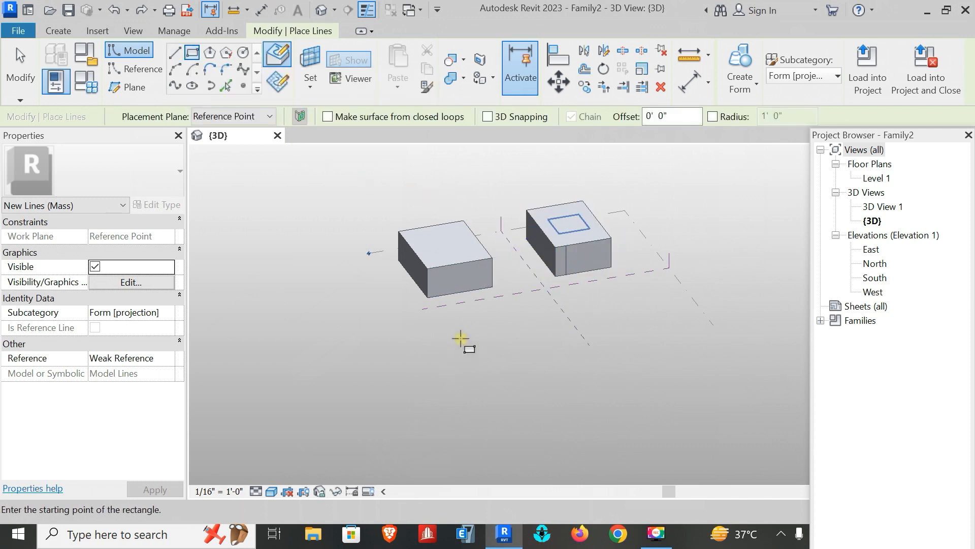
pyautogui.click(463, 322)
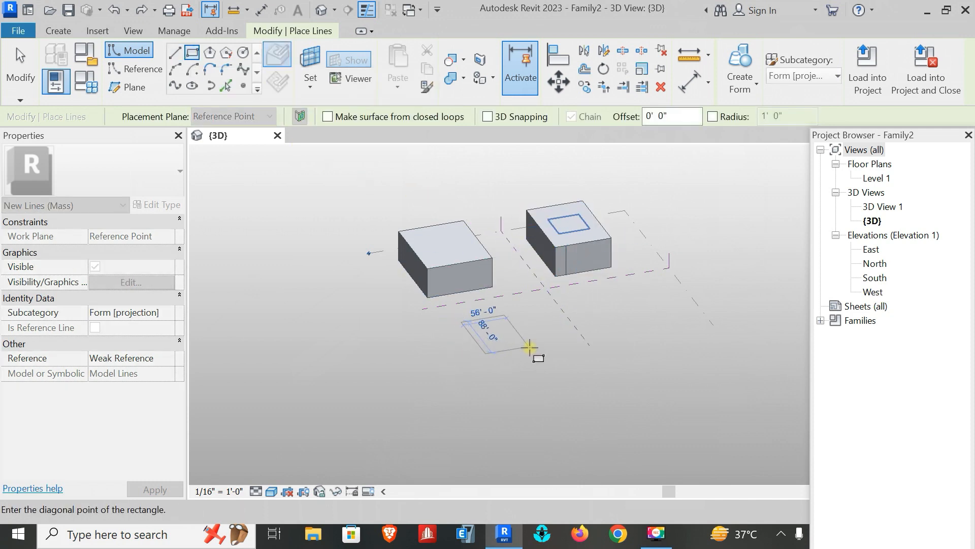
pyautogui.press('Escape')
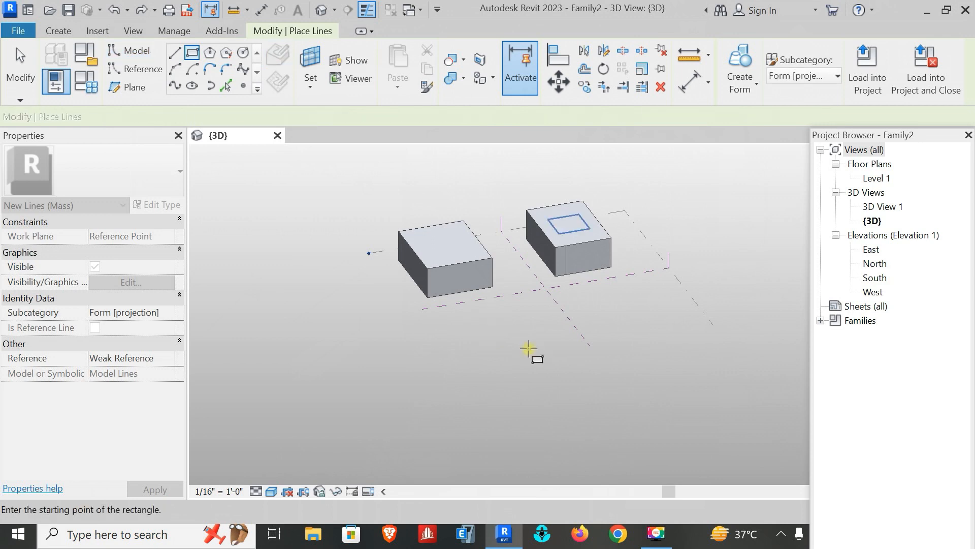
pyautogui.click(482, 318)
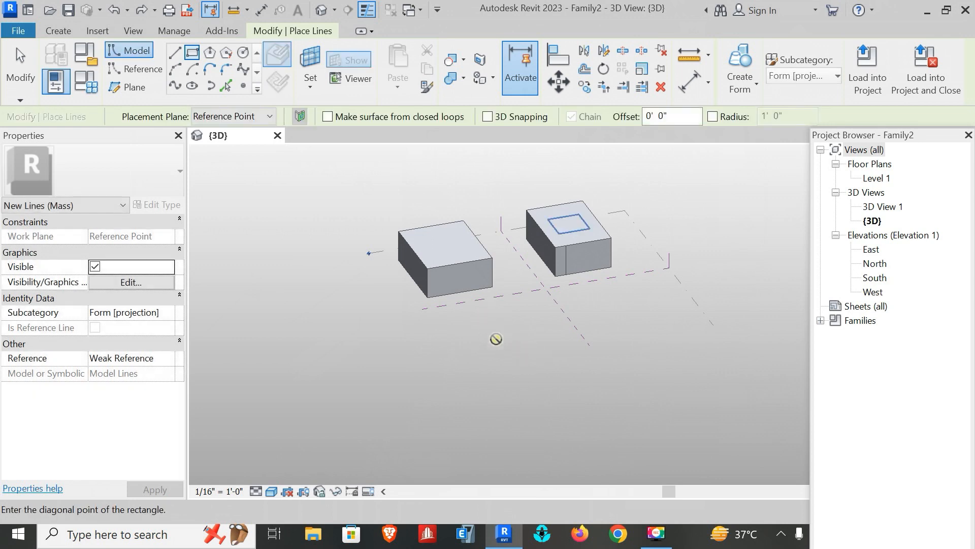
pyautogui.click(550, 346)
pyautogui.press('Escape')
pyautogui.press('Escape')
# Step: Create a solid form from the whole chain of the new model-line rectangle and select its upper face
pyautogui.press('Tab')
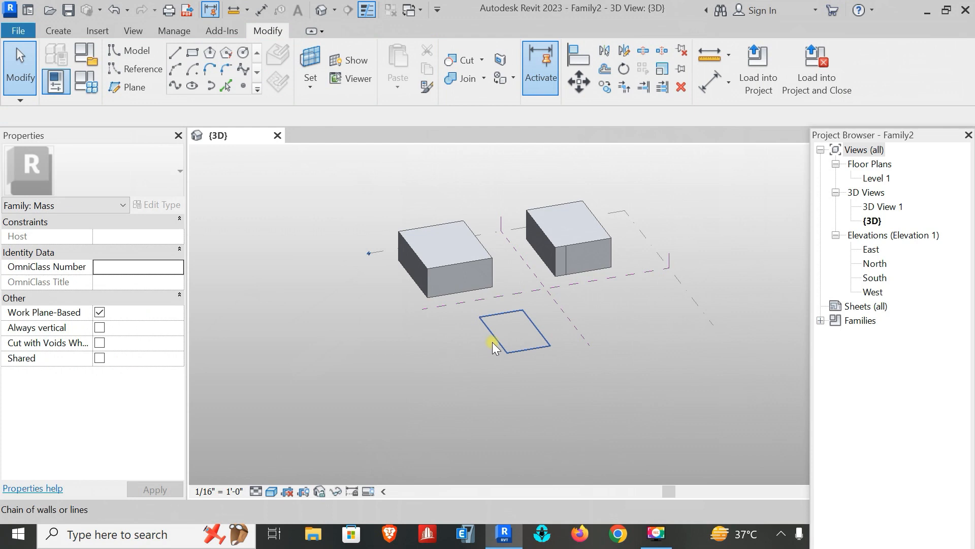
pyautogui.click(495, 341)
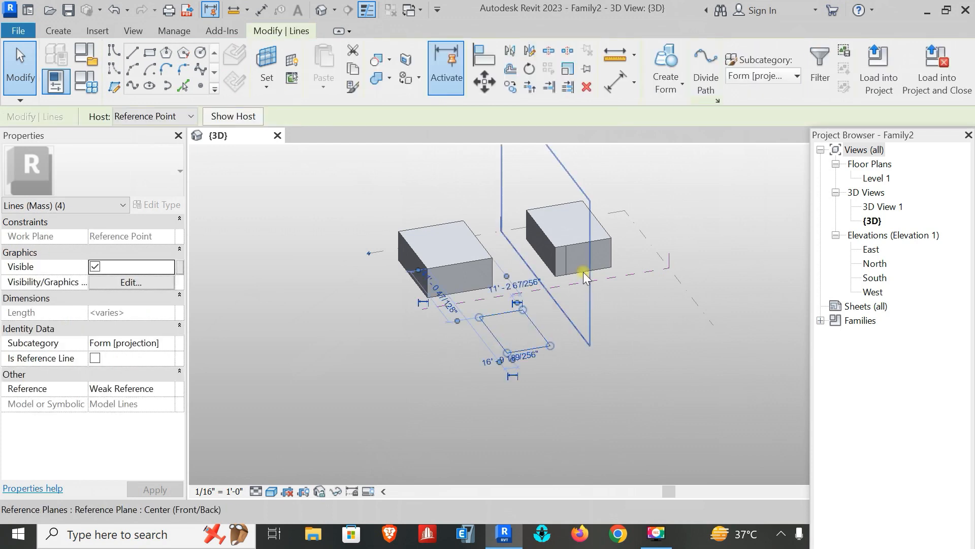
pyautogui.click(666, 64)
pyautogui.click(505, 312)
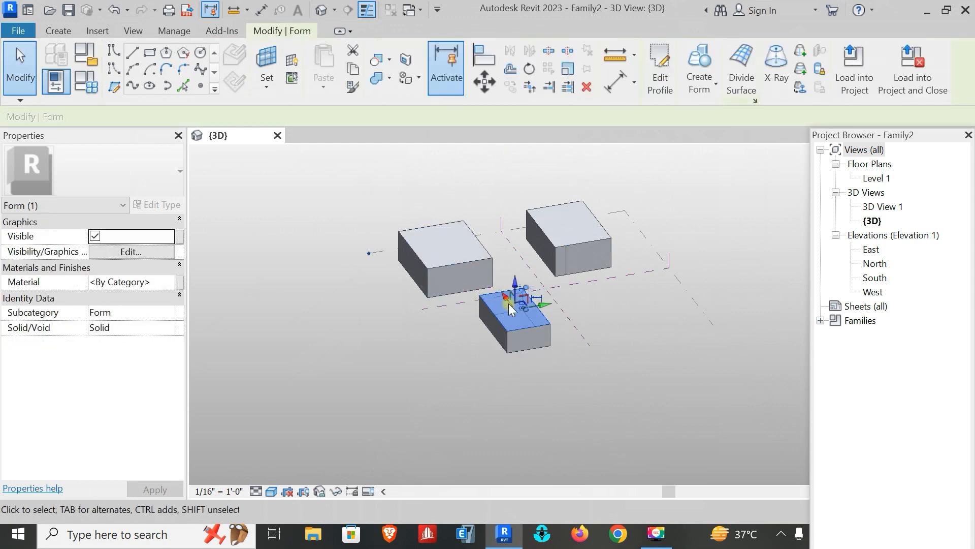
# Step: Pull the new model-line form's front vertical edge outward so that its plan outline becomes skewed
pyautogui.click(515, 286)
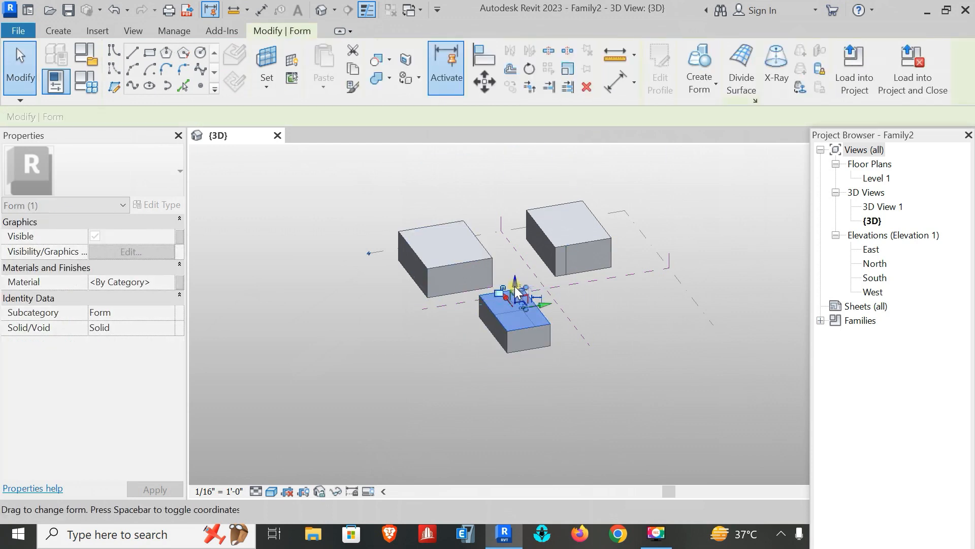
pyautogui.click(559, 367)
pyautogui.click(508, 343)
pyautogui.keyDown('shift'); pyautogui.moveTo(479, 366); pyautogui.dragTo(435, 363, button='middle'); pyautogui.keyUp('shift')
pyautogui.moveTo(483, 310); pyautogui.dragTo(469, 366)
pyautogui.moveTo(516, 360); pyautogui.dragTo(543, 351, button='middle')
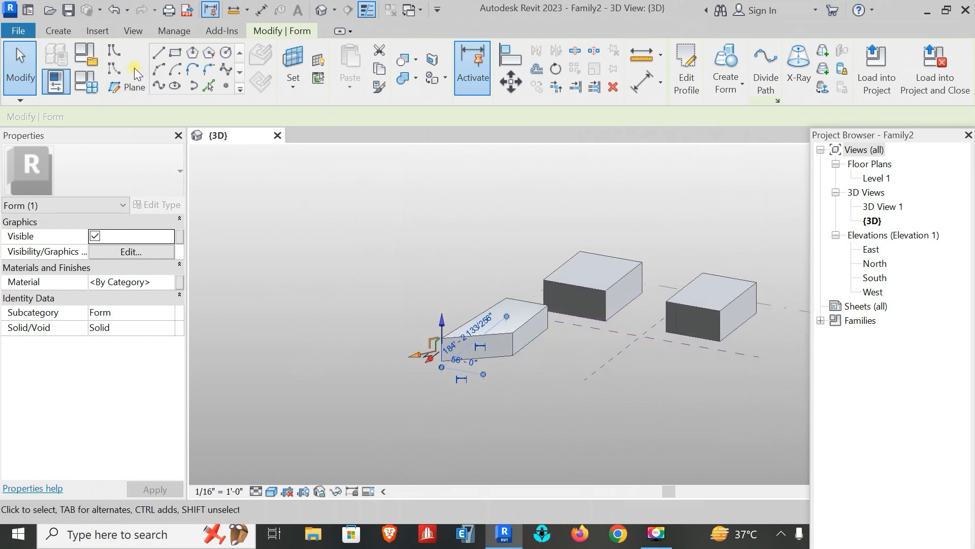
pyautogui.click(606, 350)
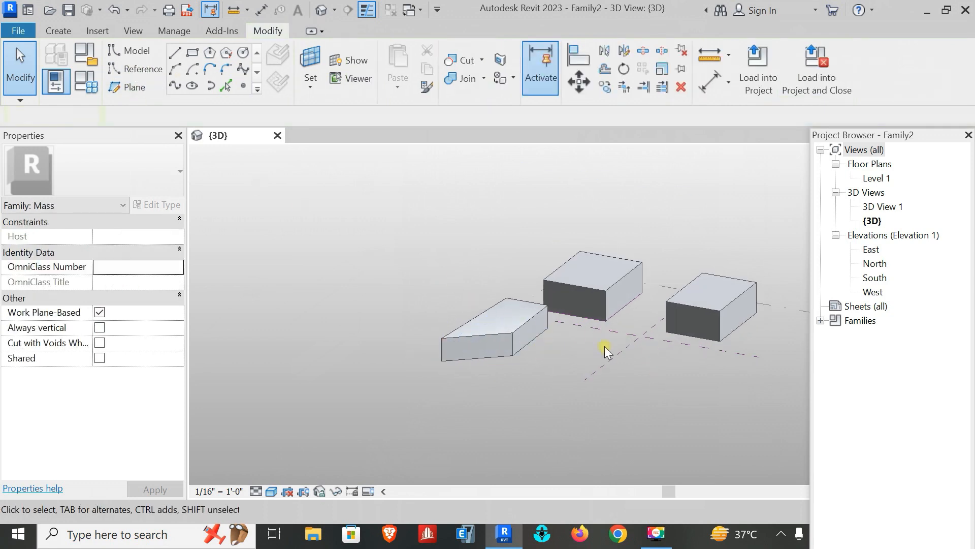
# Step: Draw a reference-line rectangle on the Reference Point plane, in the open area beside the skewed model-line form
pyautogui.click(144, 72)
pyautogui.click(192, 52)
pyautogui.click(640, 361)
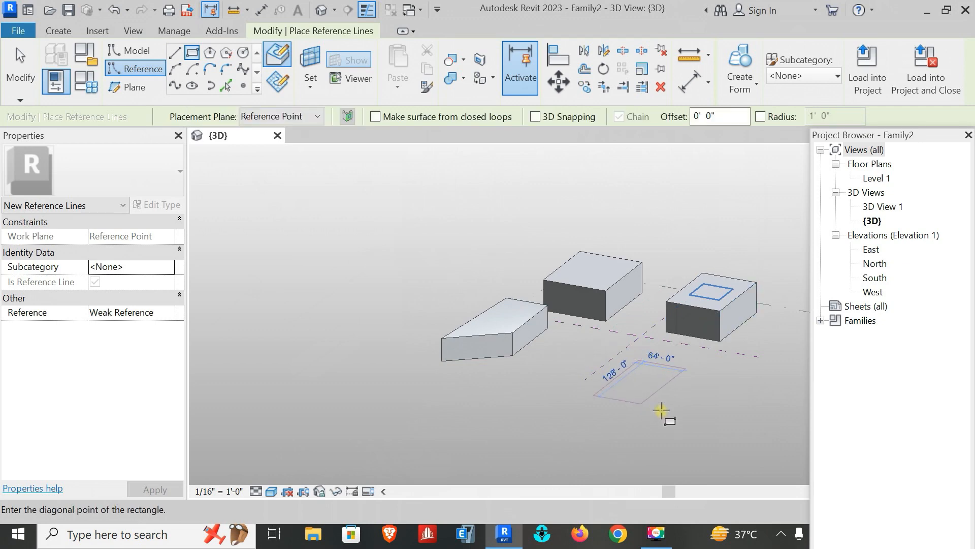
pyautogui.click(676, 415)
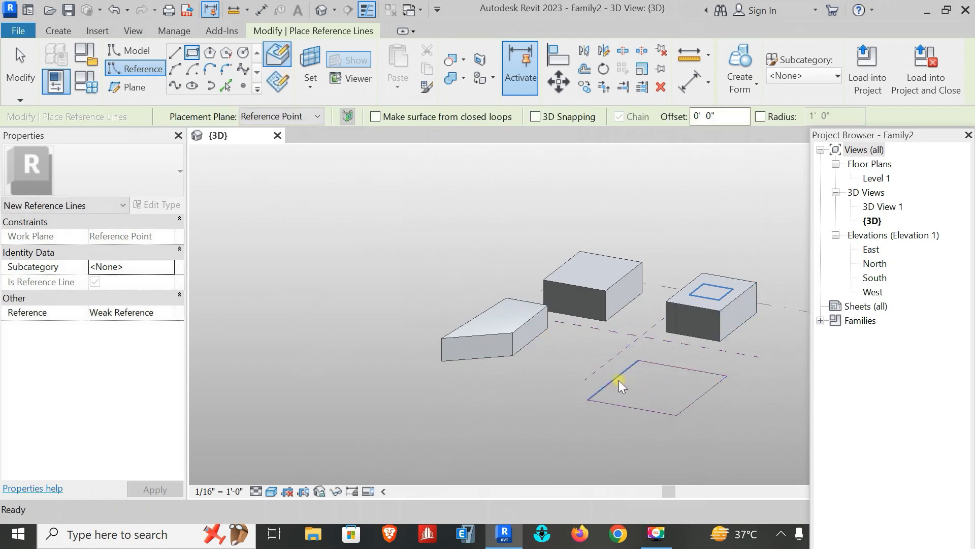
pyautogui.press('Escape')
# Step: Create a solid form from the whole chain of the new reference-line rectangle
pyautogui.press('Tab')
pyautogui.click(619, 385)
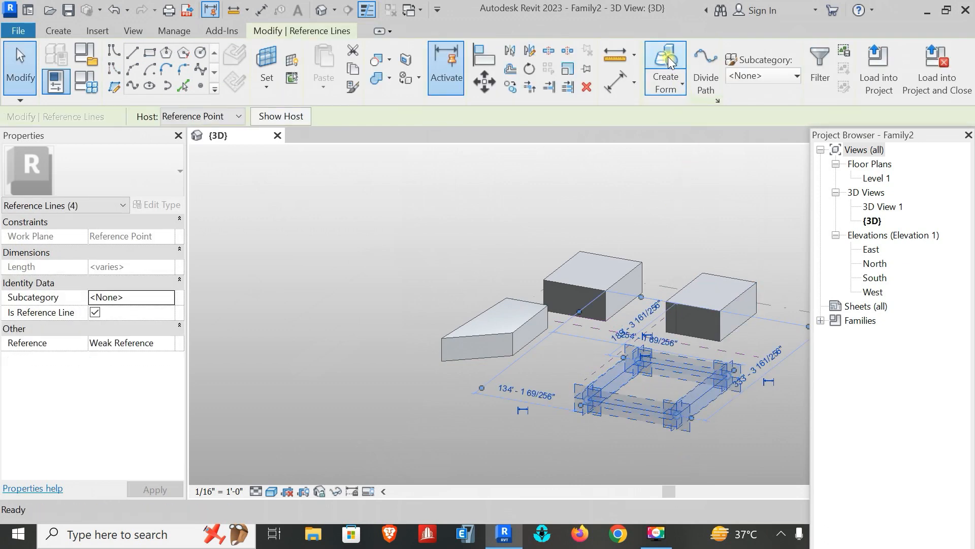
pyautogui.click(669, 56)
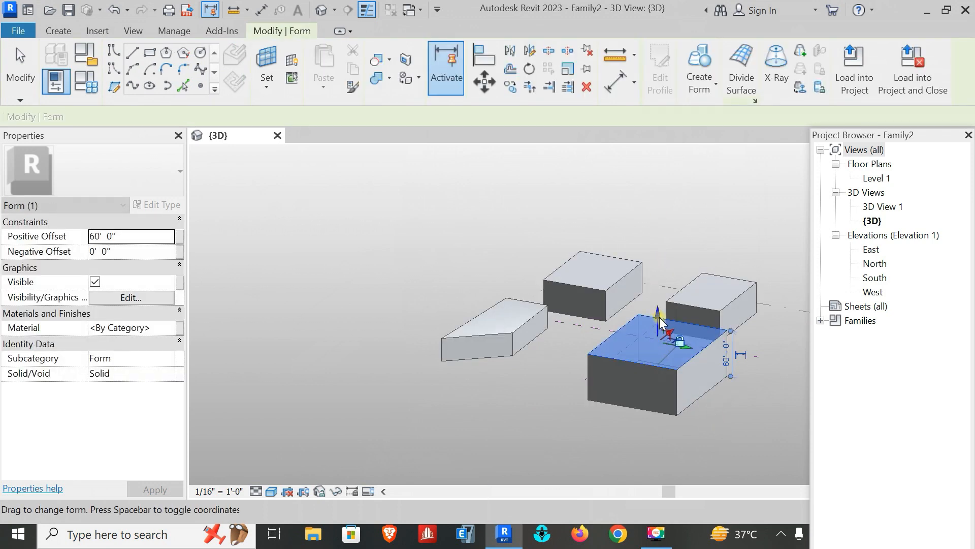
# Step: Set the new reference-based form's Positive Offset to 30' and apply it
pyautogui.click(93, 252)
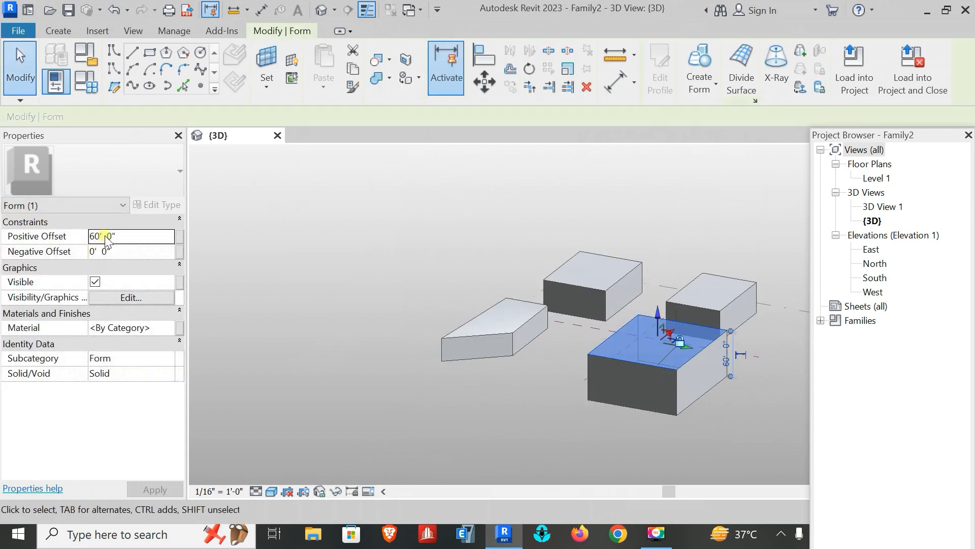
pyautogui.click(45, 237)
pyautogui.write('30')
pyautogui.click(150, 487)
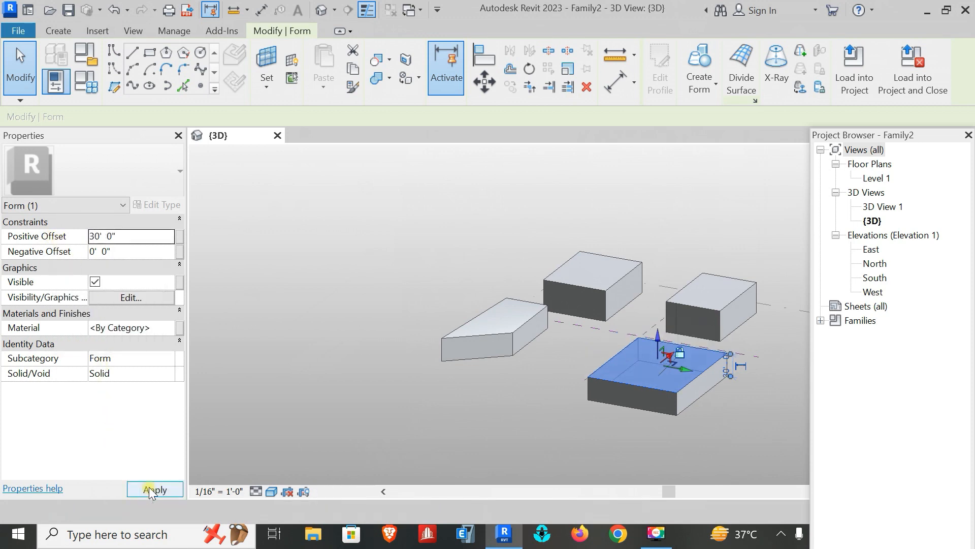
# Step: Set the new reference-based form's Positive Offset to 100' and apply it
pyautogui.click(136, 239)
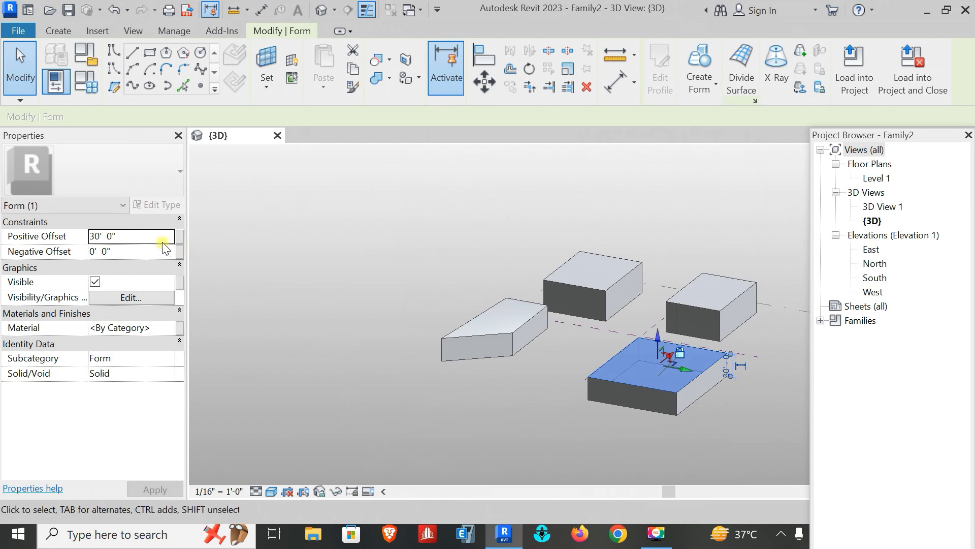
pyautogui.click(144, 237)
pyautogui.write('100')
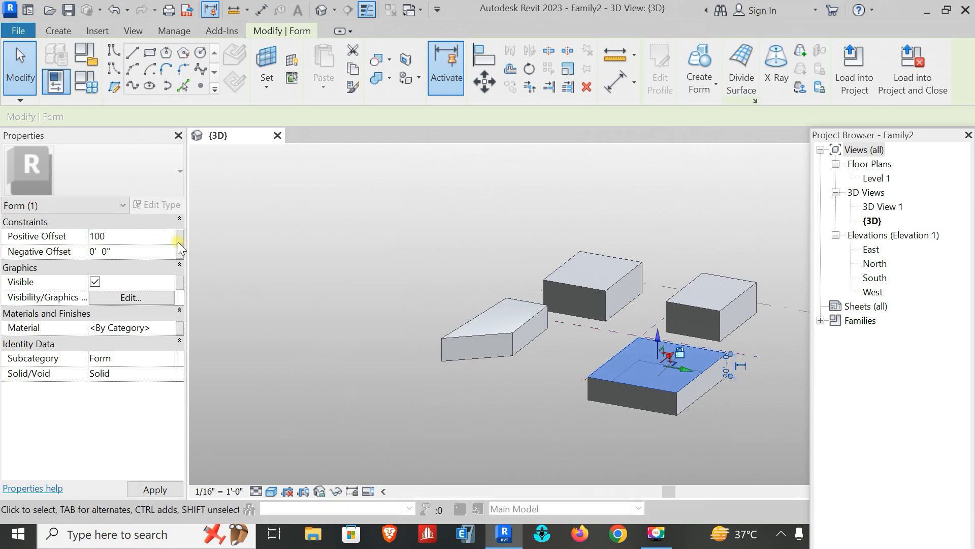
pyautogui.click(133, 489)
pyautogui.keyDown('shift'); pyautogui.moveTo(639, 398); pyautogui.dragTo(585, 334, button='middle'); pyautogui.keyUp('shift')
pyautogui.moveTo(530, 317)
pyautogui.keyDown('shift'); pyautogui.mouseDown(button='middle')
pyautogui.moveTo(499, 319)
pyautogui.moveTo(505, 300)
pyautogui.moveTo(523, 306)
pyautogui.mouseUp(button='middle'); pyautogui.keyUp('shift')
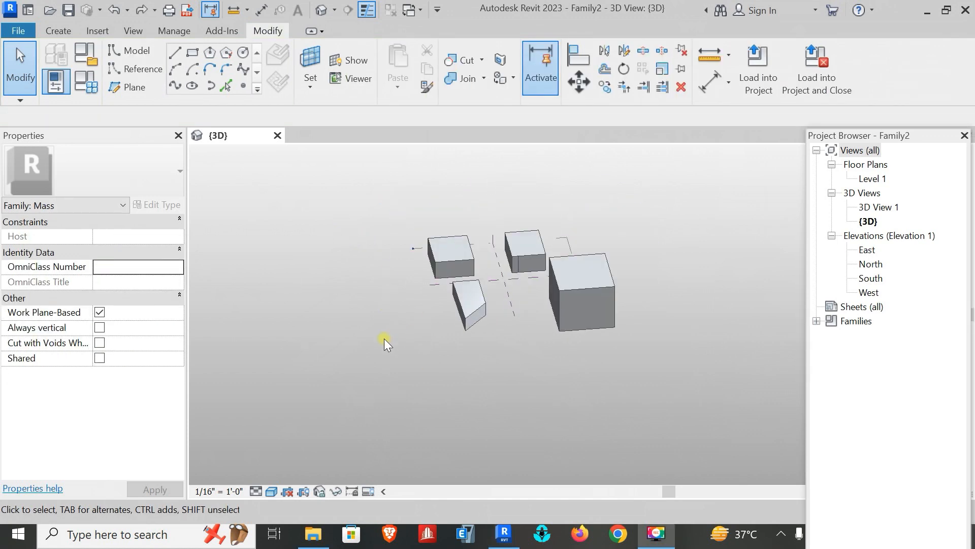
pyautogui.moveTo(437, 335)
pyautogui.keyDown('shift'); pyautogui.mouseDown(button='middle')
pyautogui.moveTo(440, 348)
pyautogui.moveTo(459, 327)
pyautogui.moveTo(443, 317)
pyautogui.mouseUp(button='middle'); pyautogui.keyUp('shift')
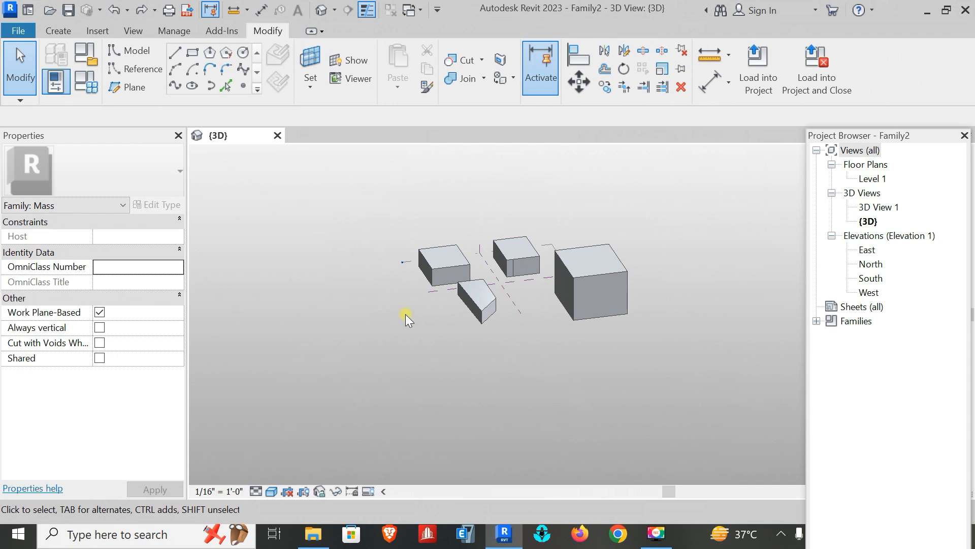
pyautogui.moveTo(405, 314)
pyautogui.keyDown('shift'); pyautogui.mouseDown(button='middle')
pyautogui.moveTo(429, 318)
pyautogui.moveTo(417, 307)
pyautogui.mouseUp(button='middle'); pyautogui.keyUp('shift')
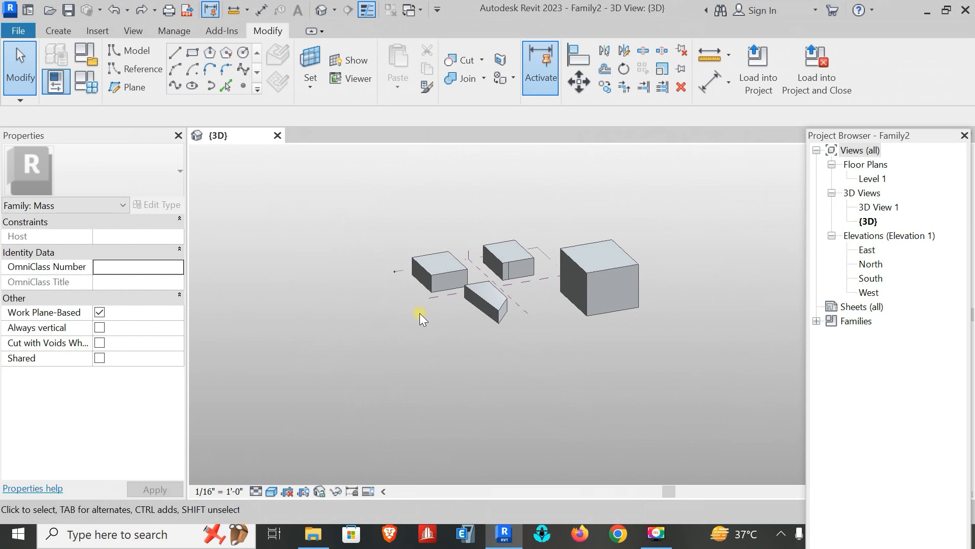
pyautogui.moveTo(479, 336)
pyautogui.keyDown('shift'); pyautogui.mouseDown(button='middle')
pyautogui.moveTo(494, 355)
pyautogui.moveTo(486, 327)
pyautogui.mouseUp(button='middle'); pyautogui.keyUp('shift')
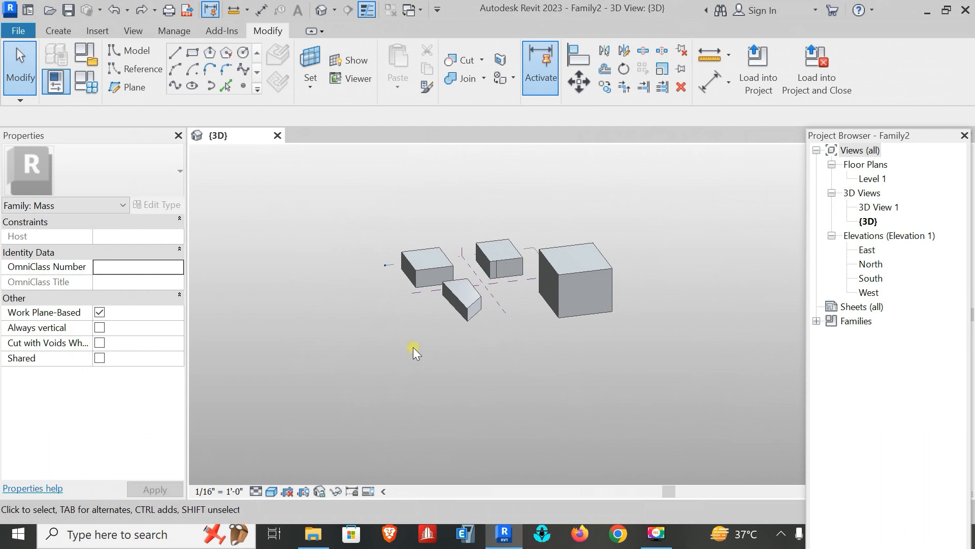
# Step: Draw two horizontal reference planes with Center (Left/Right) as placement plane, one below and one above all the forms
pyautogui.click(138, 89)
pyautogui.click(284, 118)
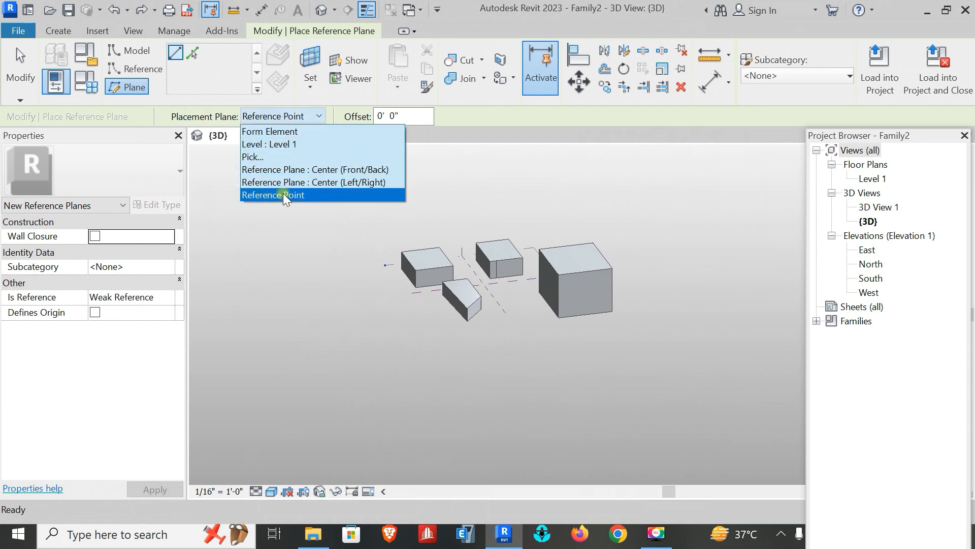
pyautogui.click(314, 184)
pyautogui.moveTo(424, 372)
pyautogui.keyDown('shift'); pyautogui.mouseDown(button='middle')
pyautogui.moveTo(447, 337)
pyautogui.moveTo(434, 329)
pyautogui.moveTo(431, 357)
pyautogui.mouseUp(button='middle'); pyautogui.keyUp('shift')
pyautogui.click(431, 356)
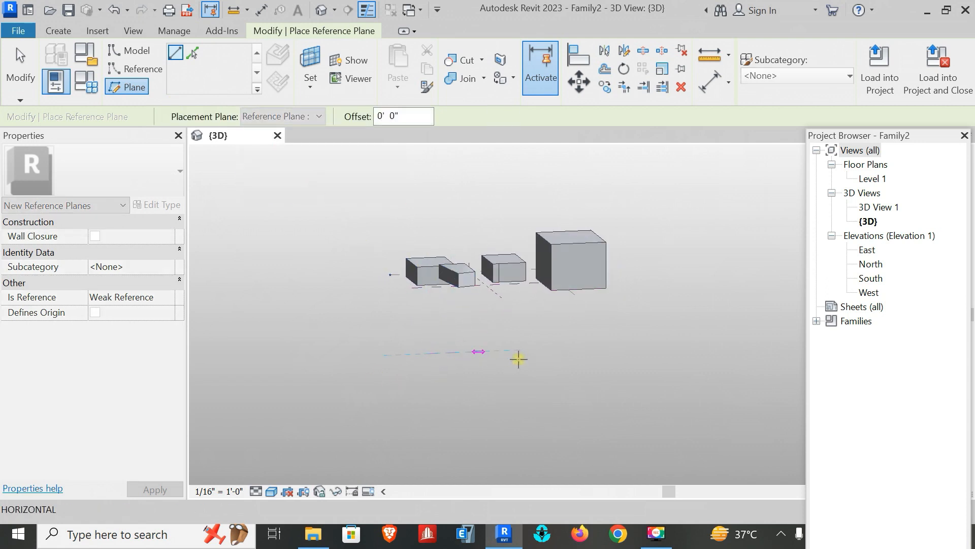
pyautogui.click(613, 346)
pyautogui.click(398, 179)
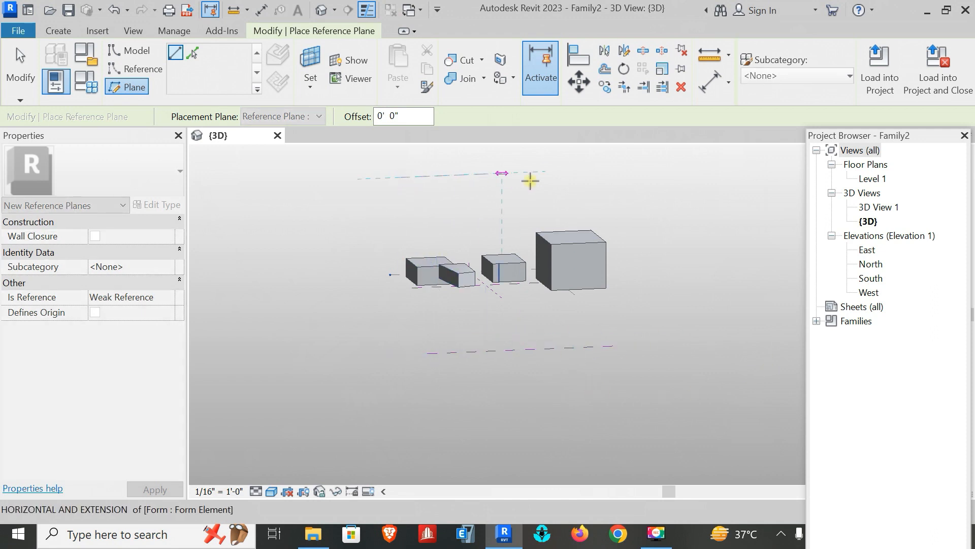
pyautogui.click(613, 170)
pyautogui.moveTo(599, 341)
pyautogui.keyDown('shift'); pyautogui.mouseDown(button='middle')
pyautogui.moveTo(611, 398)
pyautogui.moveTo(623, 392)
pyautogui.moveTo(627, 358)
pyautogui.moveTo(613, 336)
pyautogui.mouseUp(button='middle'); pyautogui.keyUp('shift')
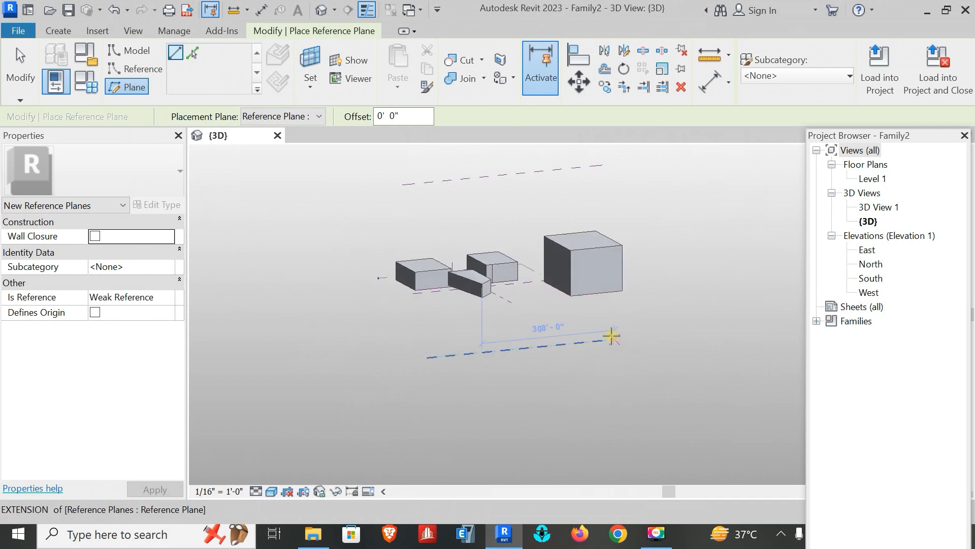
pyautogui.press('Escape')
pyautogui.press('Escape')
# Step: Draw a reference-line rectangle on the lower horizontal reference plane, toward its front edge
pyautogui.click(508, 176)
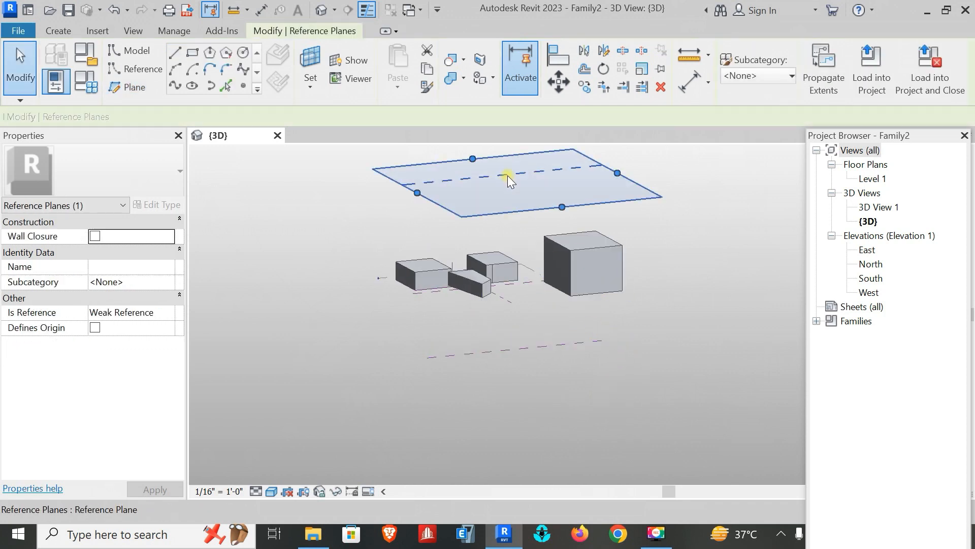
pyautogui.click(488, 358)
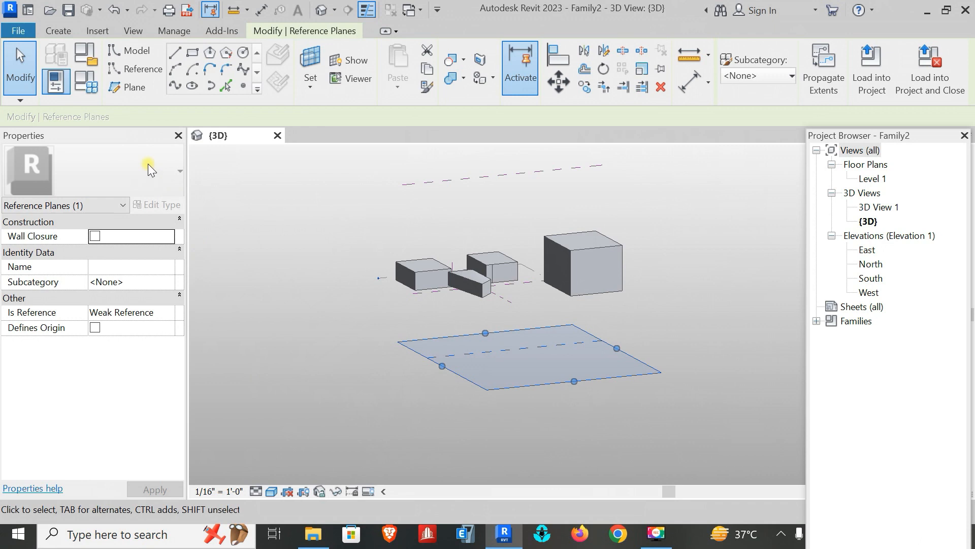
pyautogui.click(126, 68)
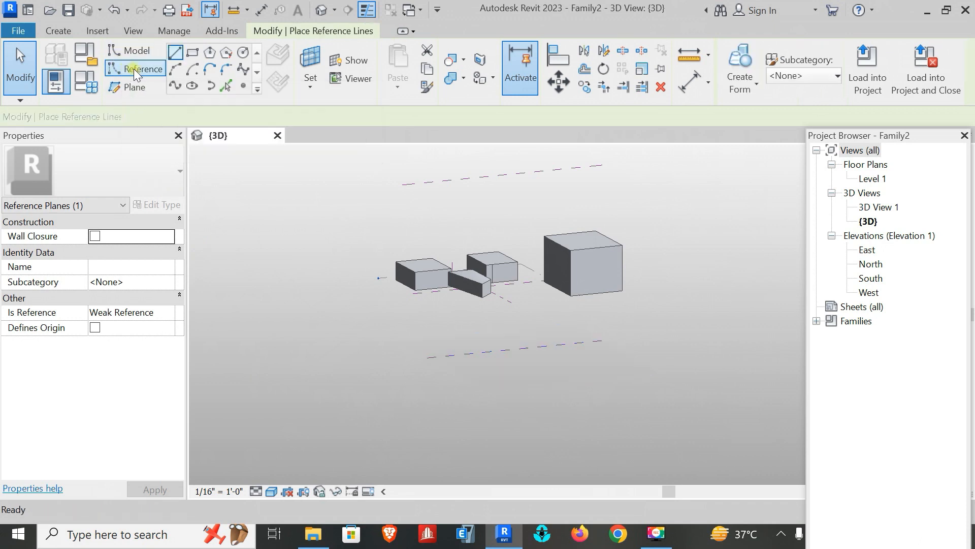
pyautogui.click(192, 53)
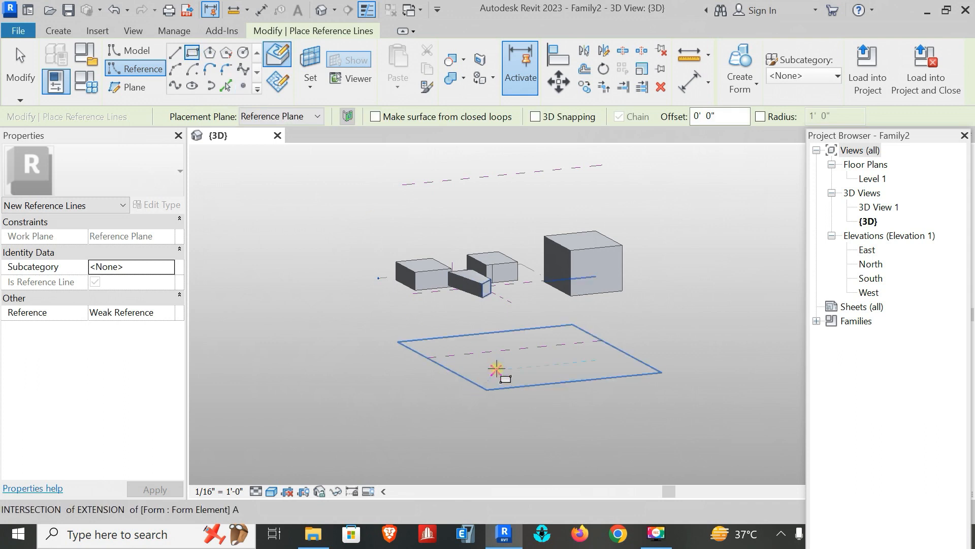
pyautogui.click(482, 365)
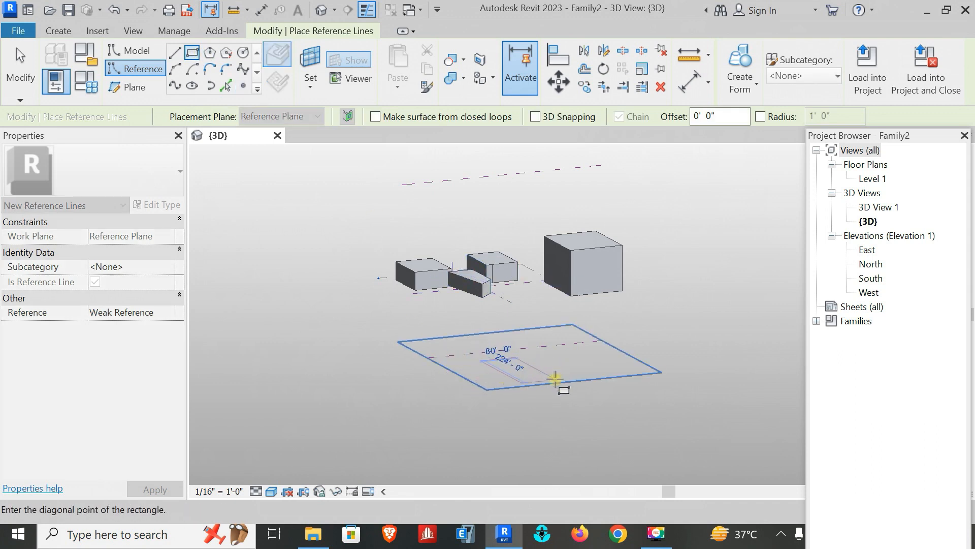
pyautogui.keyDown('shift'); pyautogui.moveTo(567, 374); pyautogui.dragTo(538, 464, button='middle'); pyautogui.keyUp('shift')
pyautogui.click(540, 415)
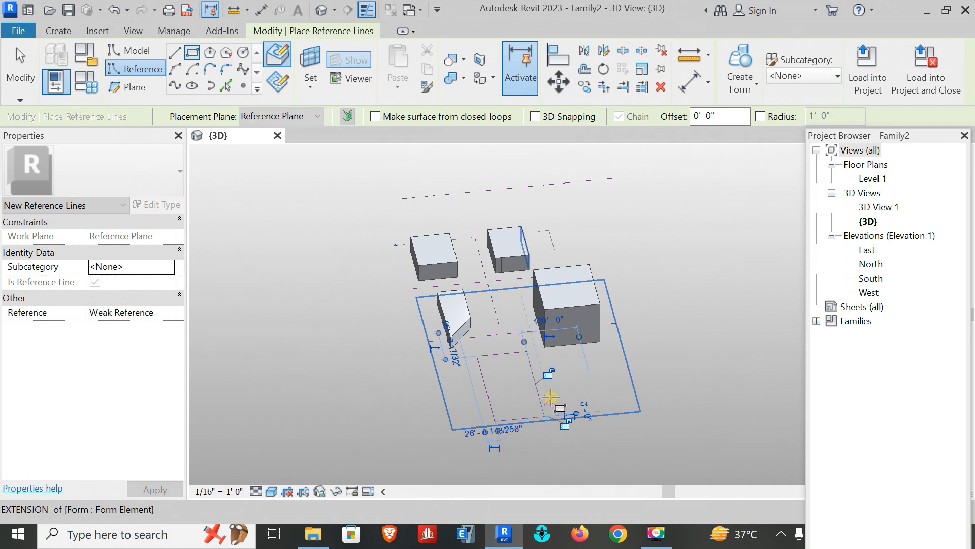
pyautogui.press('Escape')
pyautogui.press('Escape')
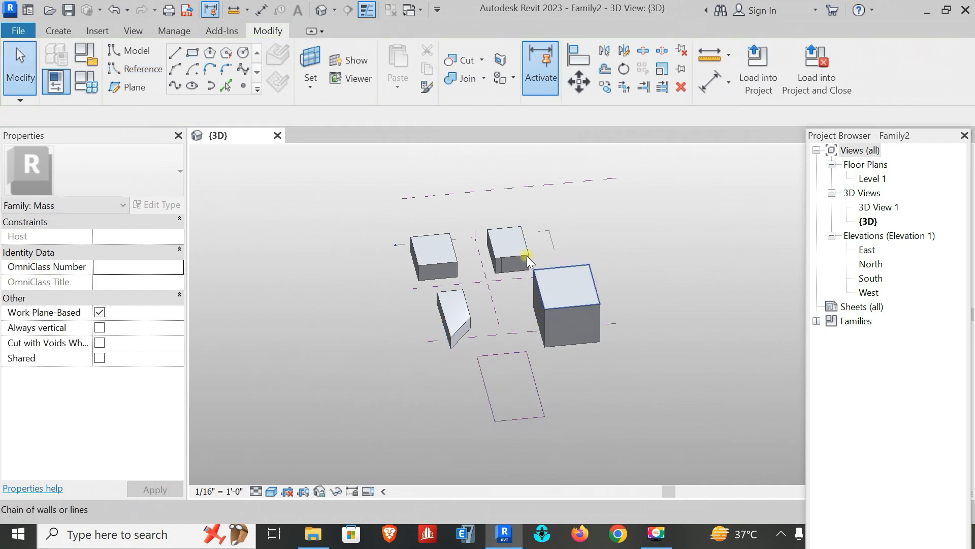
# Step: Draw a reference-line rectangle on the upper horizontal reference plane, toward its front edge above the lower rectangle
pyautogui.click(516, 190)
pyautogui.keyDown('shift'); pyautogui.moveTo(557, 355); pyautogui.dragTo(596, 279, button='middle'); pyautogui.keyUp('shift')
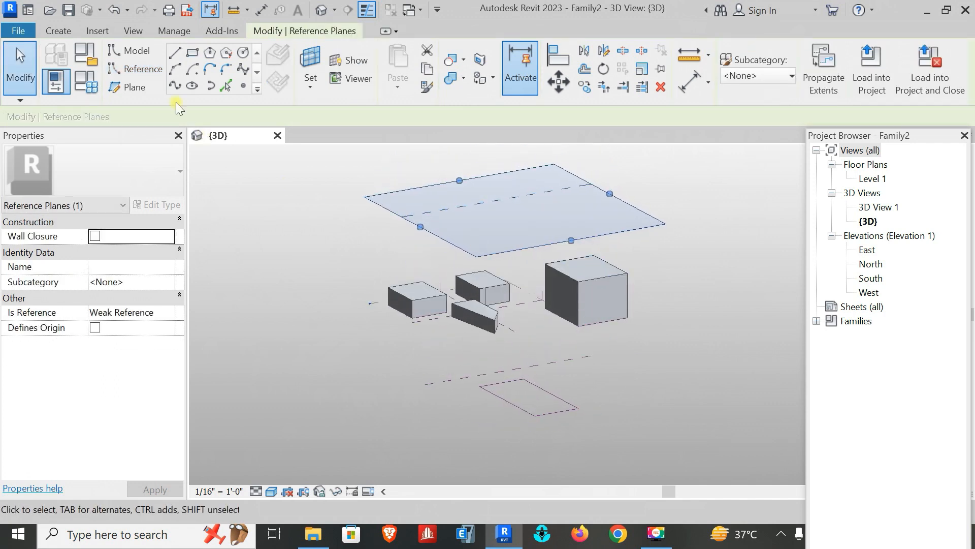
pyautogui.keyDown('shift'); pyautogui.moveTo(268, 196); pyautogui.dragTo(244, 403, button='middle'); pyautogui.keyUp('shift')
pyautogui.keyDown('shift'); pyautogui.moveTo(509, 326); pyautogui.dragTo(555, 334, button='middle'); pyautogui.keyUp('shift')
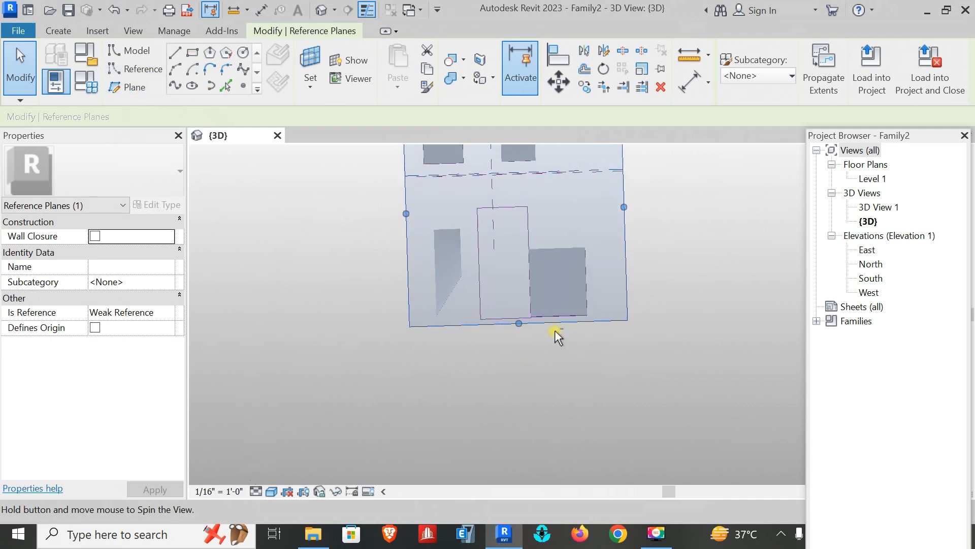
pyautogui.click(147, 69)
pyautogui.click(192, 54)
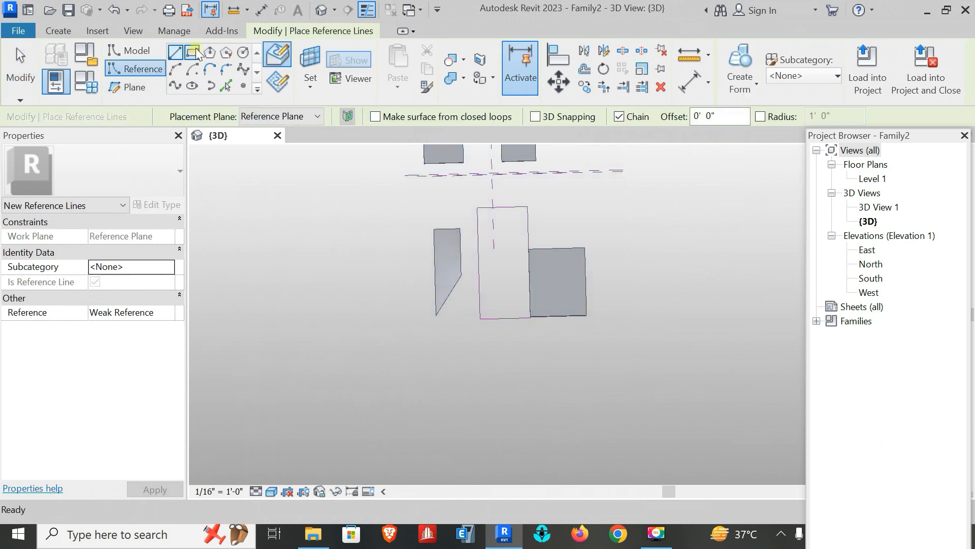
pyautogui.click(476, 209)
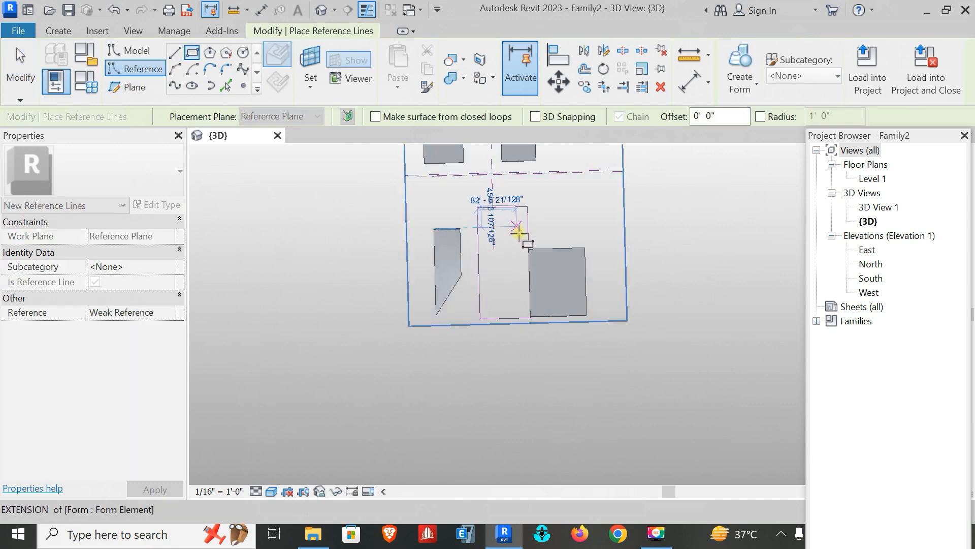
pyautogui.click(537, 250)
pyautogui.press('Escape')
pyautogui.press('Escape')
pyautogui.keyDown('shift'); pyautogui.moveTo(584, 289); pyautogui.dragTo(611, 119, button='middle'); pyautogui.keyUp('shift')
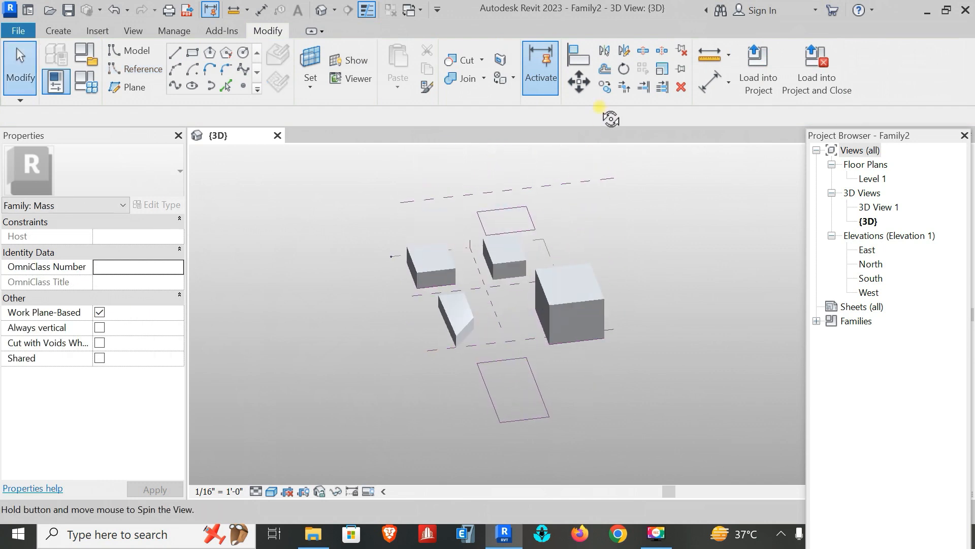
# Step: Create a solid form between the upper and lower reference-line rectangles and inspect it from several sides
pyautogui.click(522, 231)
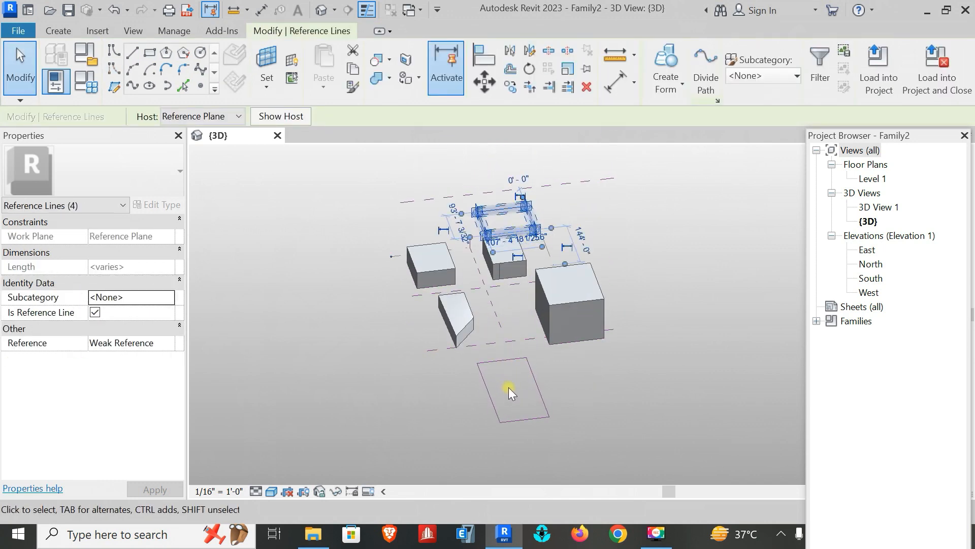
pyautogui.keyDown('ctrl'); pyautogui.click(492, 419); pyautogui.keyUp('ctrl')
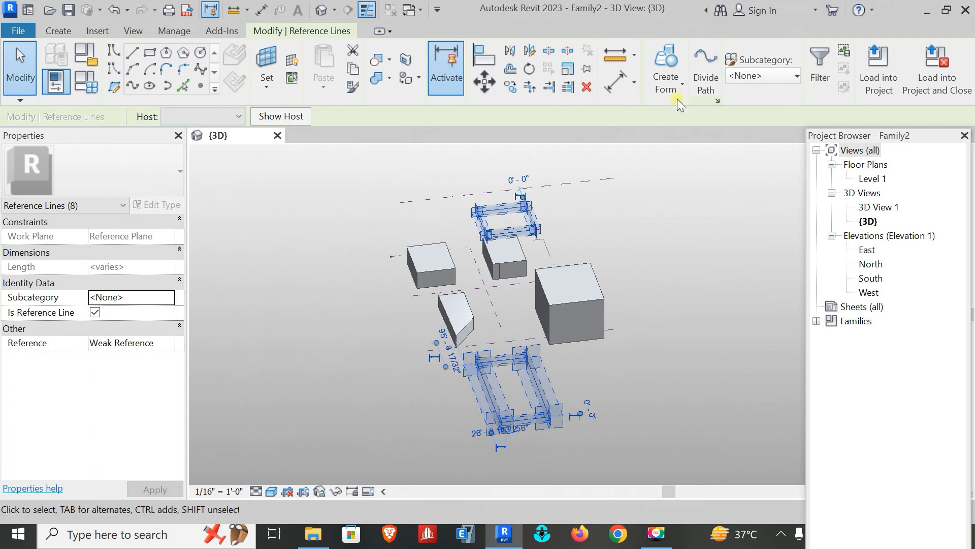
pyautogui.click(682, 56)
pyautogui.keyDown('shift'); pyautogui.moveTo(621, 322); pyautogui.dragTo(464, 404, button='middle'); pyautogui.keyUp('shift')
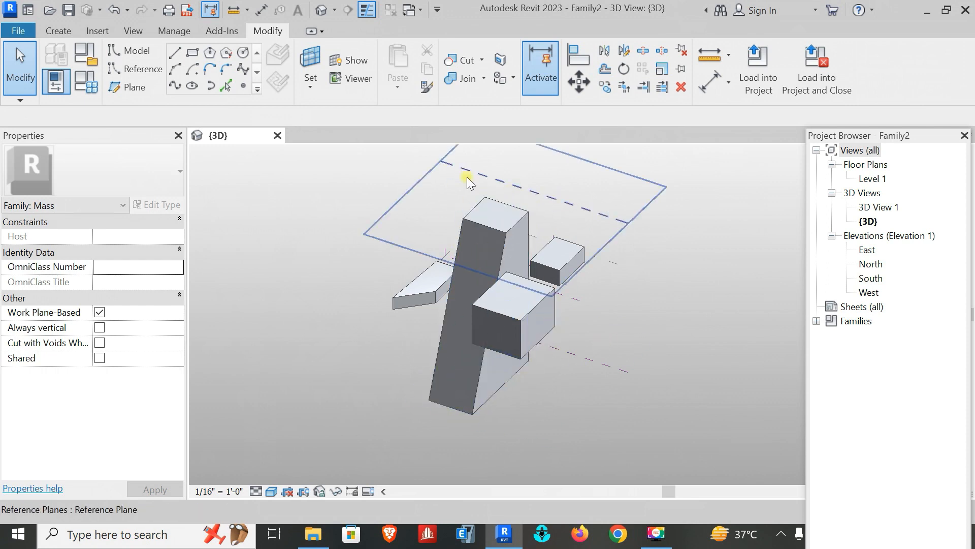
pyautogui.keyDown('shift'); pyautogui.moveTo(556, 400); pyautogui.dragTo(529, 359, button='middle'); pyautogui.keyUp('shift')
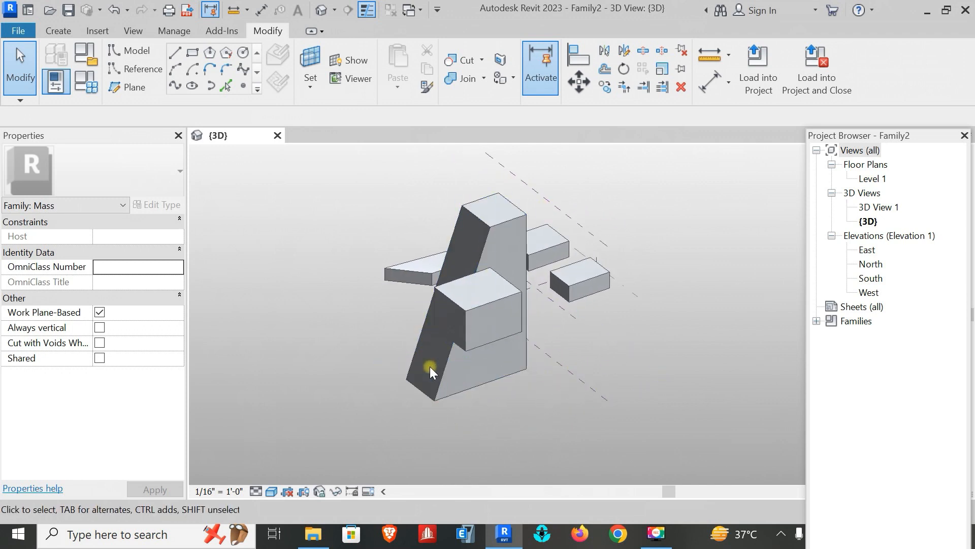
pyautogui.keyDown('shift'); pyautogui.moveTo(453, 404); pyautogui.dragTo(539, 352, button='middle'); pyautogui.keyUp('shift')
# Step: Draw a model-line semicircular arc with a radius of about 58' on the lower reference plane, beside the tall form
pyautogui.click(586, 316)
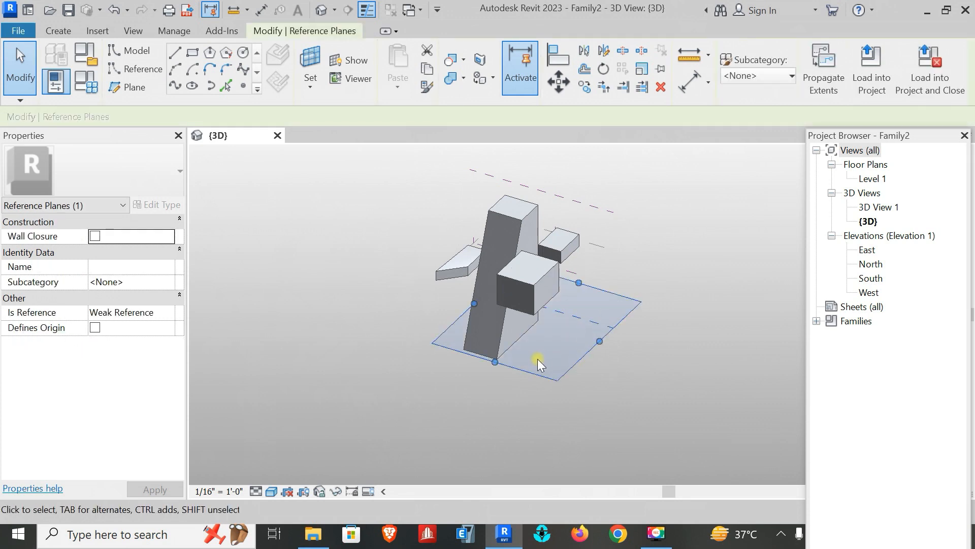
pyautogui.scroll(5, 513, 339)
pyautogui.moveTo(549, 355); pyautogui.dragTo(527, 358, button='middle')
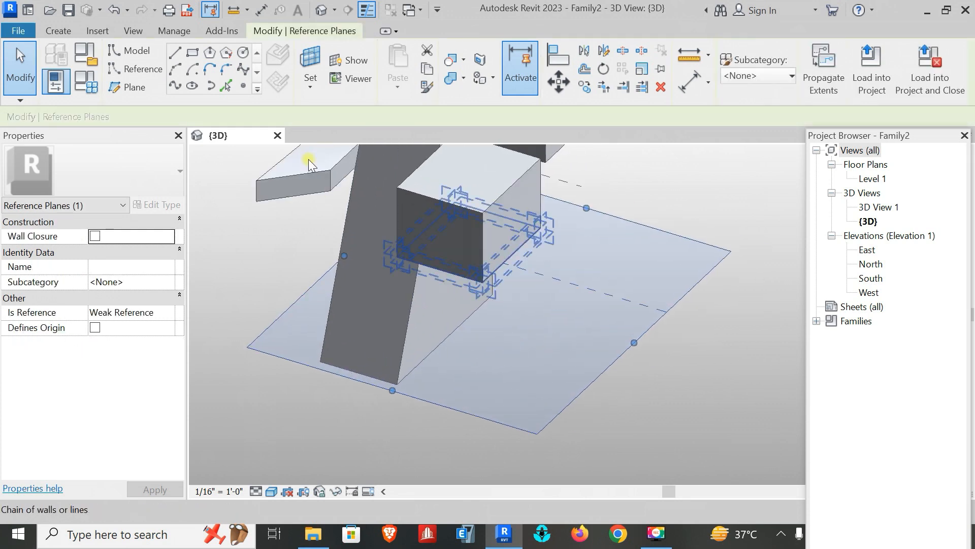
pyautogui.click(175, 69)
pyautogui.click(529, 312)
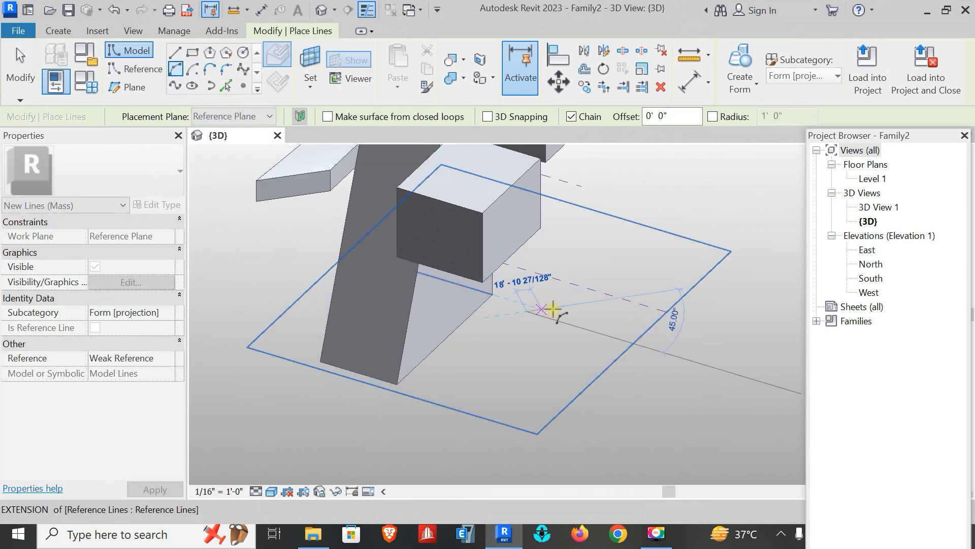
pyautogui.click(617, 336)
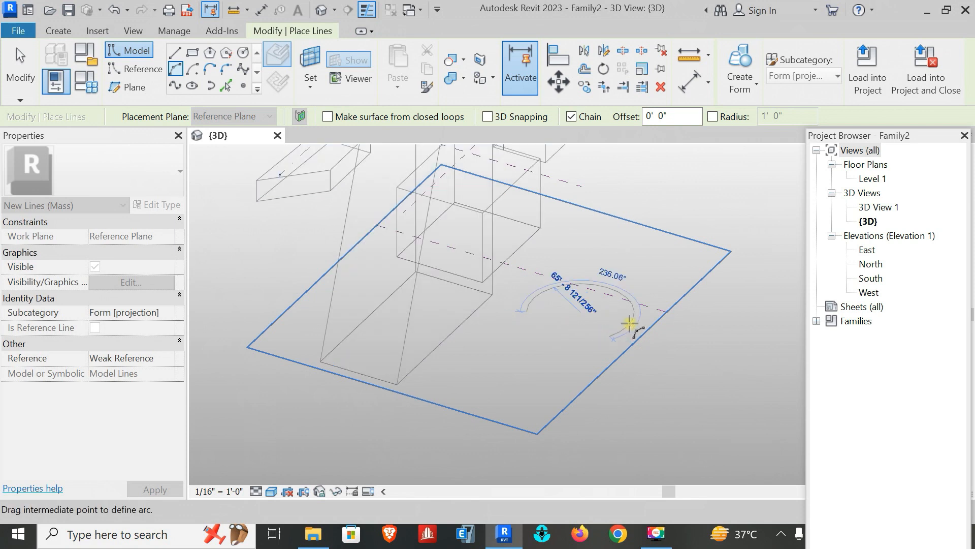
pyautogui.click(623, 293)
pyautogui.press('Escape')
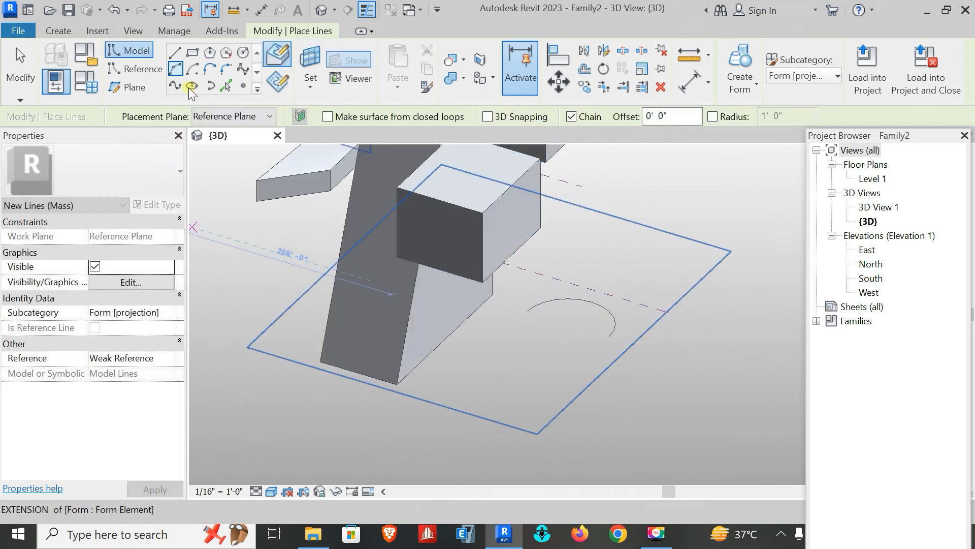
pyautogui.press('Escape')
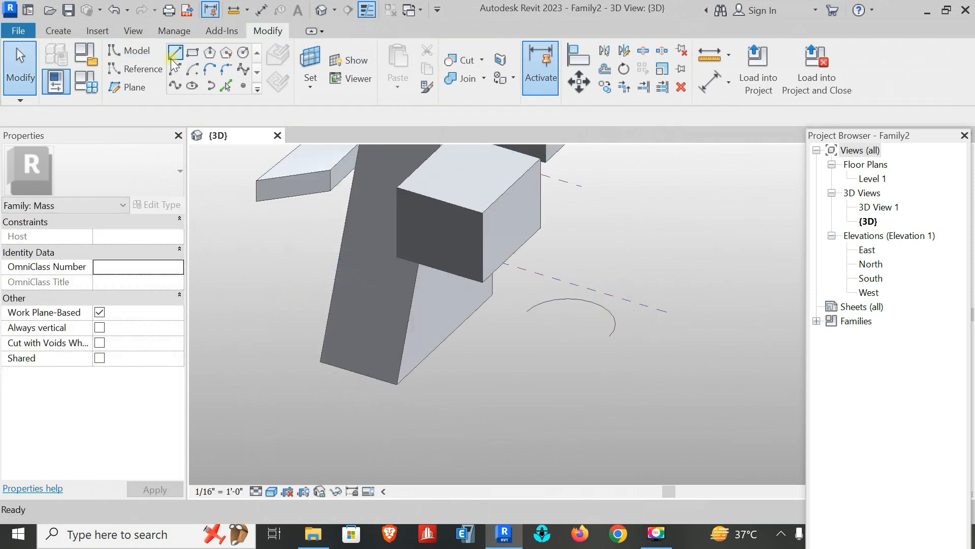
# Step: Draw a straight reference line across the open side of the arc, slightly offset from its endpoints
pyautogui.click(146, 70)
pyautogui.click(512, 317)
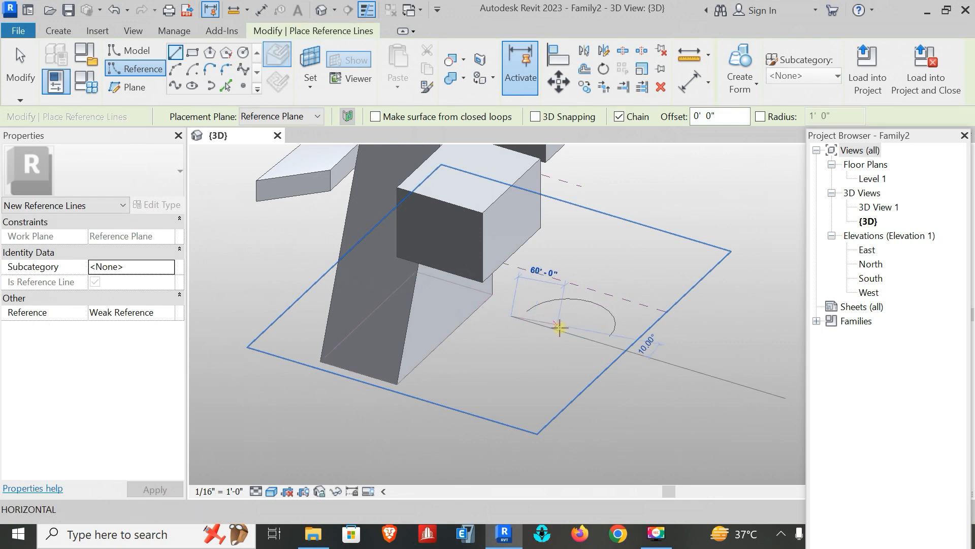
pyautogui.click(607, 347)
pyautogui.press('Escape')
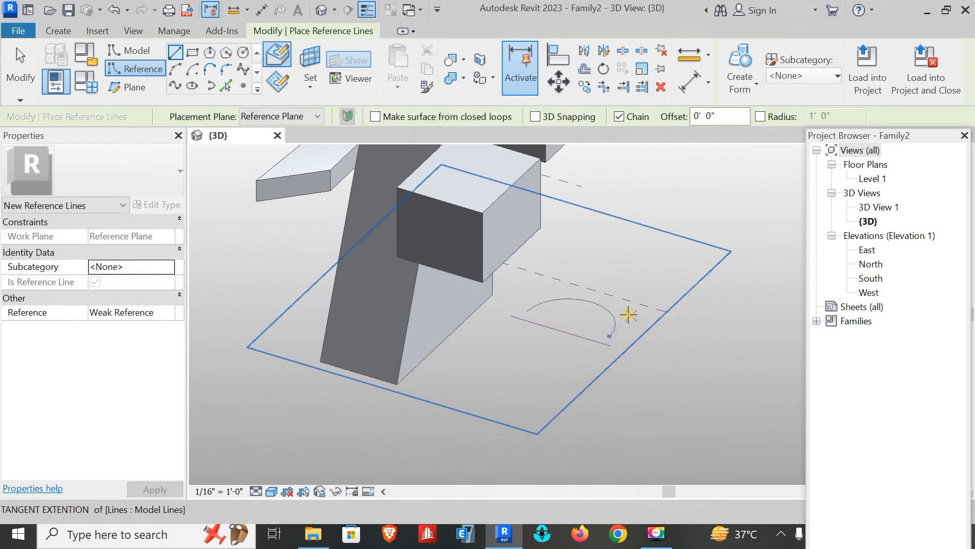
pyautogui.press('Escape')
# Step: Try creating a form from the arc and the reference line with the first suggested shape, and undo it
pyautogui.click(608, 312)
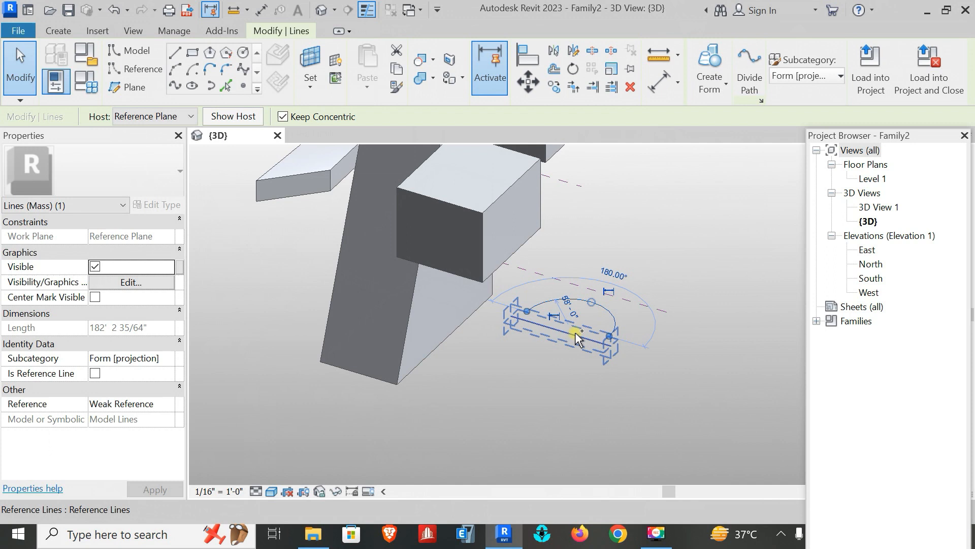
pyautogui.keyDown('ctrl'); pyautogui.click(576, 333); pyautogui.keyUp('ctrl')
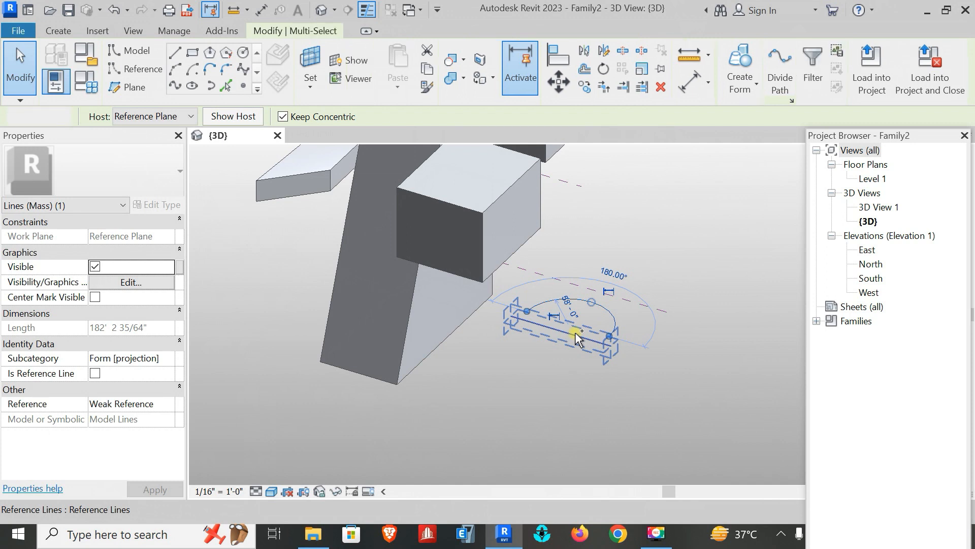
pyautogui.click(739, 59)
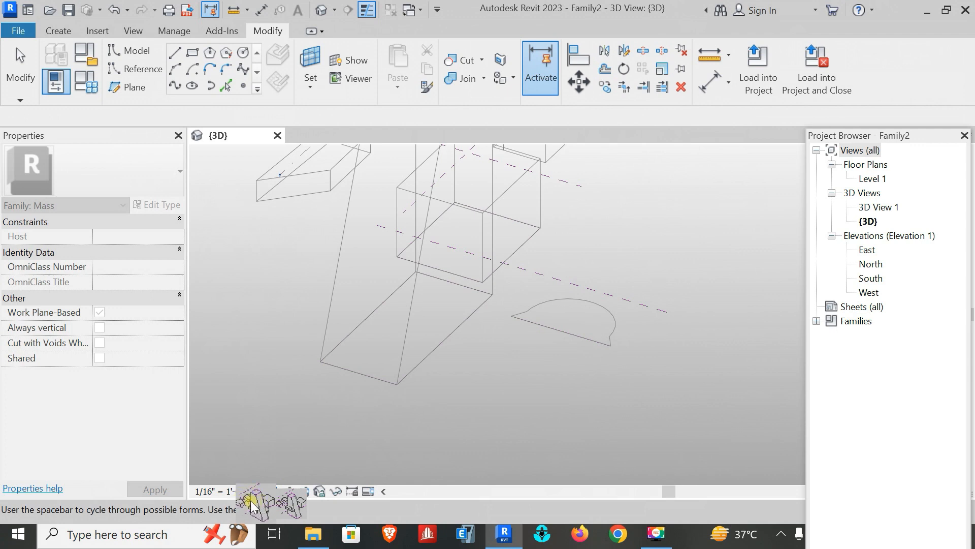
pyautogui.click(253, 507)
pyautogui.keyDown('shift'); pyautogui.moveTo(433, 427); pyautogui.dragTo(371, 438, button='middle'); pyautogui.keyUp('shift')
pyautogui.hotkey('ctrl', 'z')
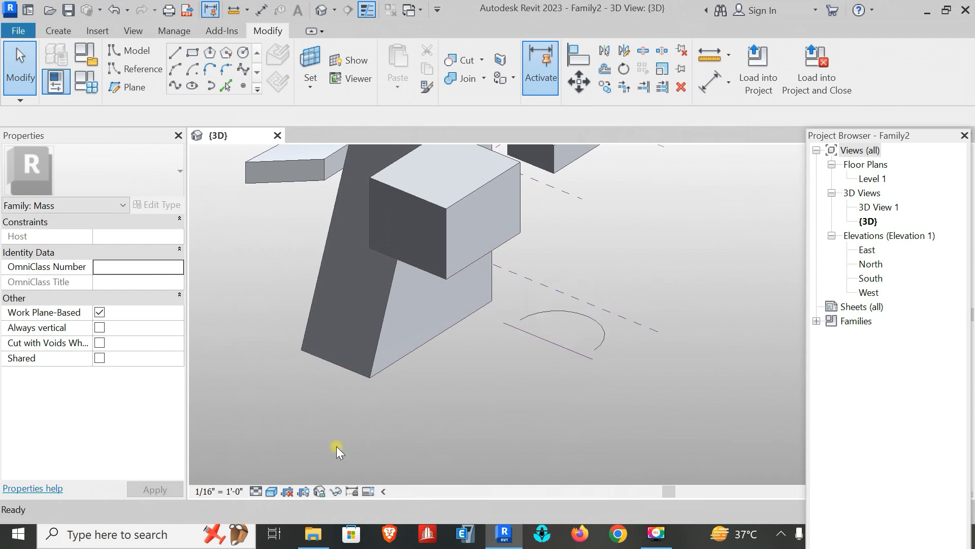
# Step: Try creating a form from the arc and reference line with the second suggested shape, and undo it
pyautogui.click(578, 314)
pyautogui.keyDown('ctrl'); pyautogui.click(579, 314); pyautogui.keyUp('ctrl')
pyautogui.click(732, 65)
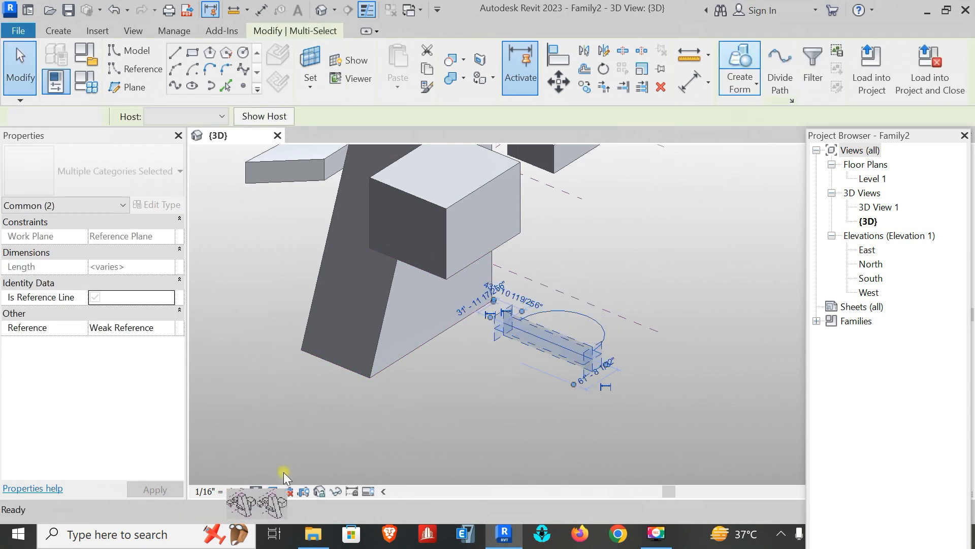
pyautogui.click(272, 503)
pyautogui.moveTo(540, 385)
pyautogui.keyDown('shift'); pyautogui.mouseDown(button='middle')
pyautogui.moveTo(460, 410)
pyautogui.moveTo(447, 333)
pyautogui.moveTo(464, 433)
pyautogui.moveTo(545, 397)
pyautogui.mouseUp(button='middle'); pyautogui.keyUp('shift')
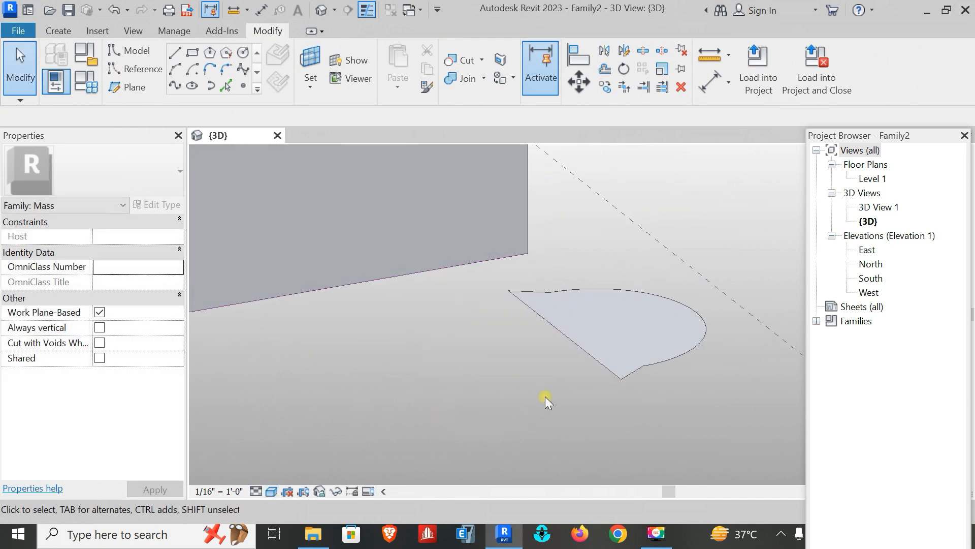
pyautogui.hotkey('ctrl', 'z')
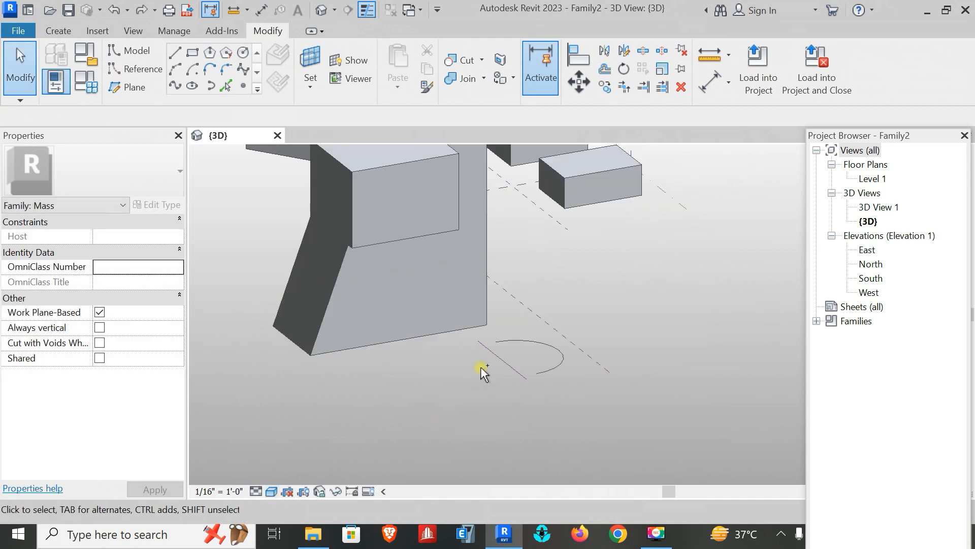
pyautogui.click(545, 343)
pyautogui.click(574, 398)
pyautogui.click(551, 347)
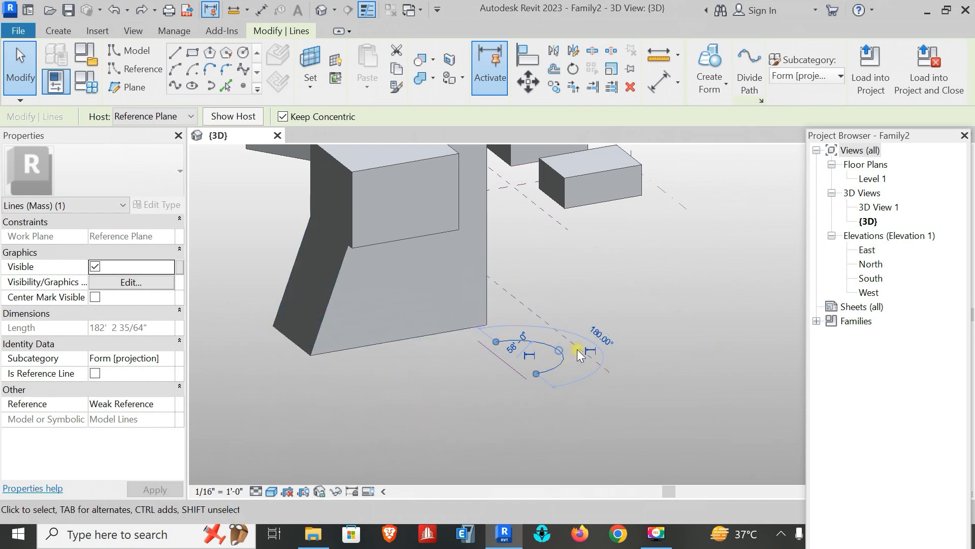
# Step: Draw a straight model line on the lower reference plane, parallel to the reference line and in front of the tall form
pyautogui.keyDown('shift'); pyautogui.moveTo(539, 366); pyautogui.dragTo(501, 452, button='middle'); pyautogui.keyUp('shift')
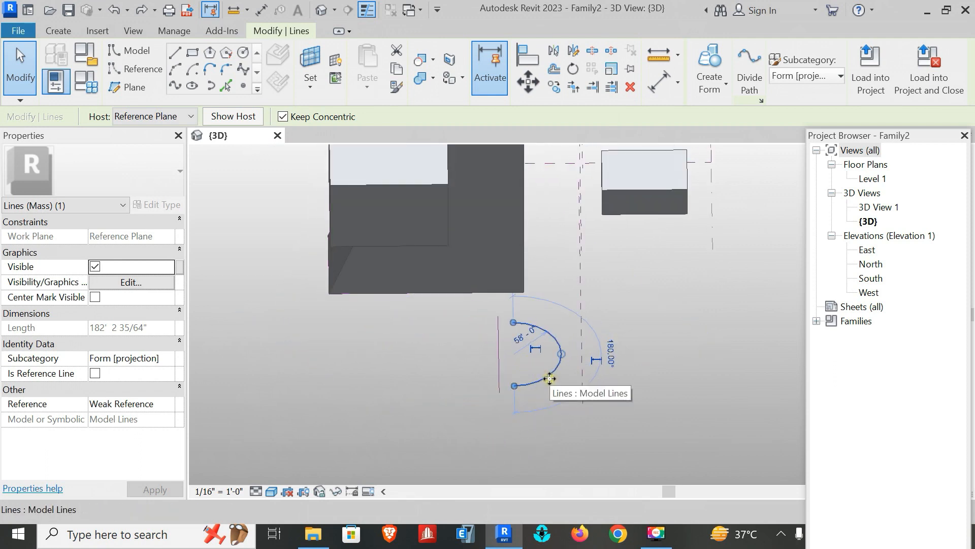
pyautogui.moveTo(453, 412); pyautogui.dragTo(537, 403, button='middle')
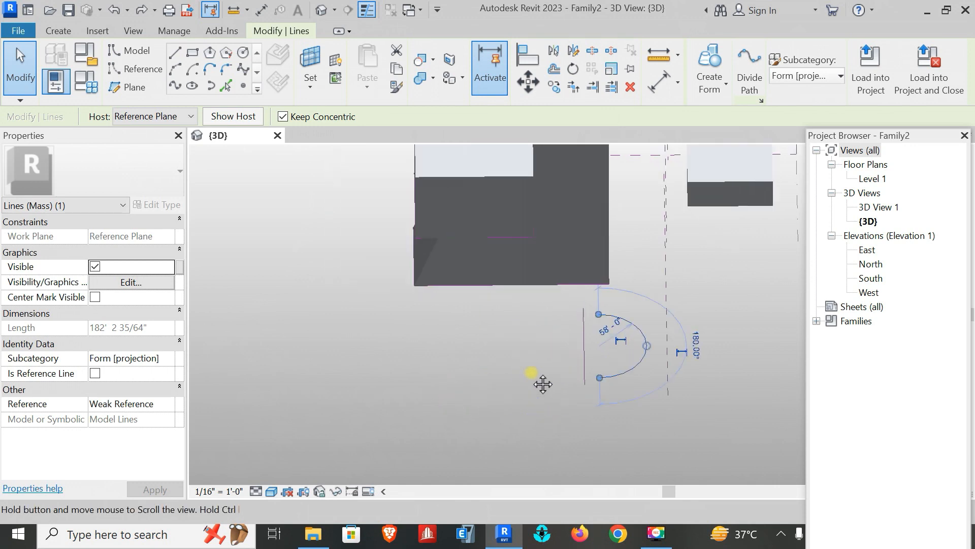
pyautogui.click(174, 52)
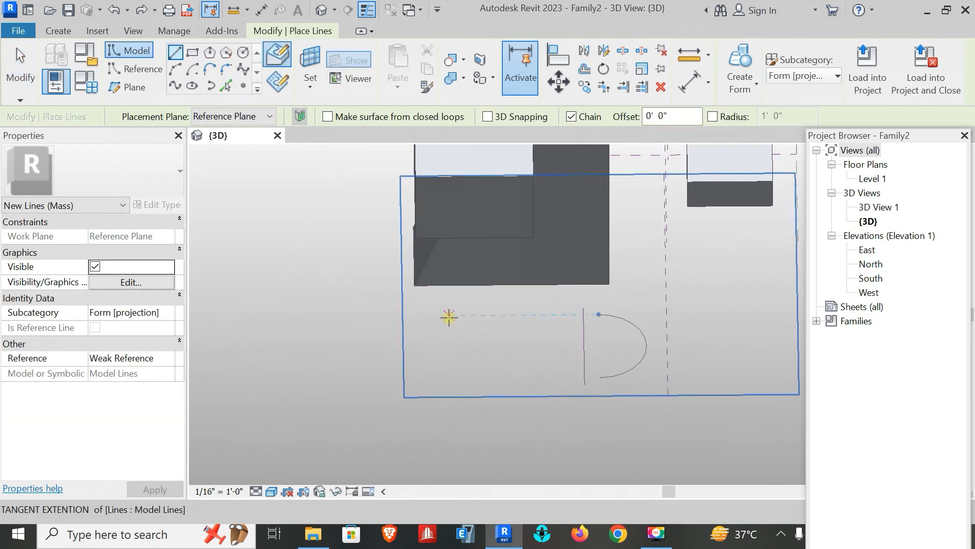
pyautogui.click(451, 320)
pyautogui.click(451, 386)
pyautogui.press('Escape')
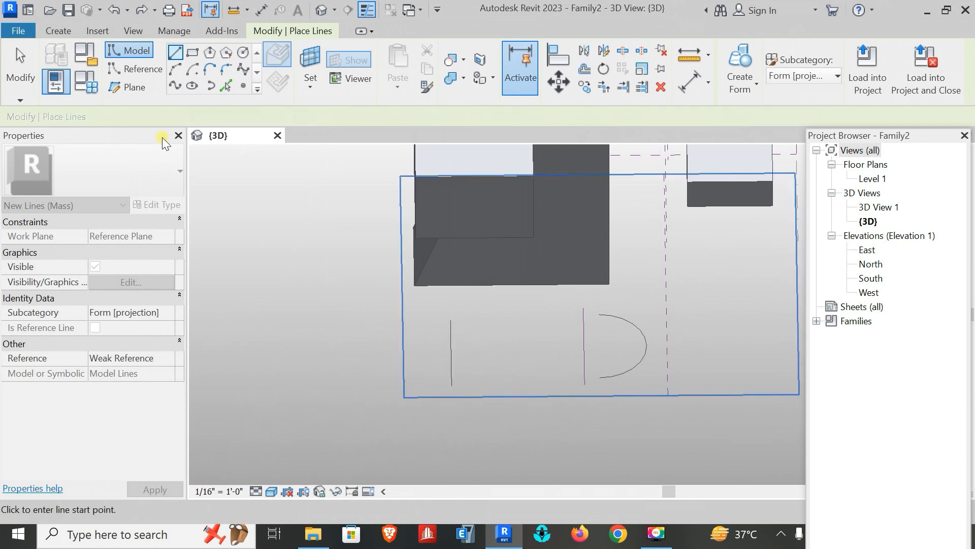
# Step: Draw an open zigzag profile of chained reference lines beside the new straight model line, on its side away from the arc
pyautogui.click(147, 70)
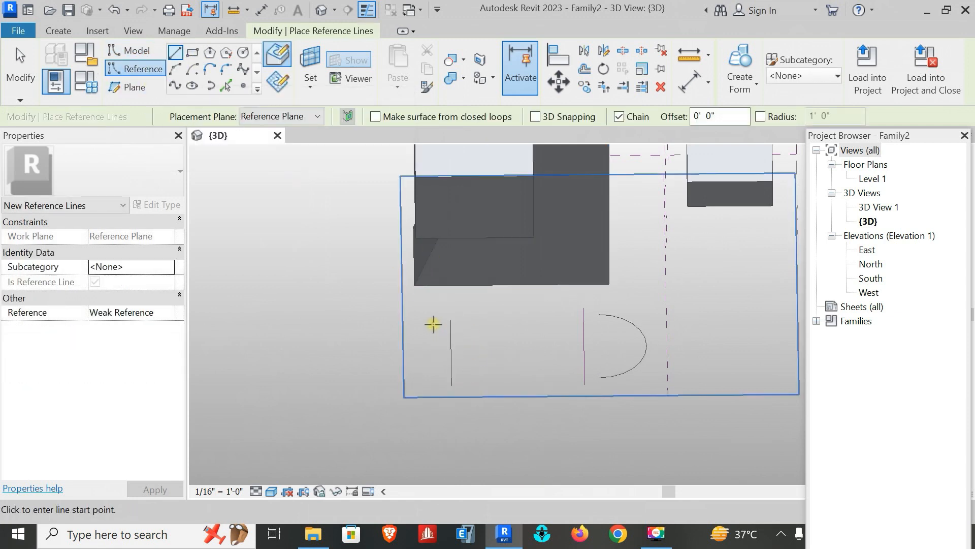
pyautogui.click(415, 331)
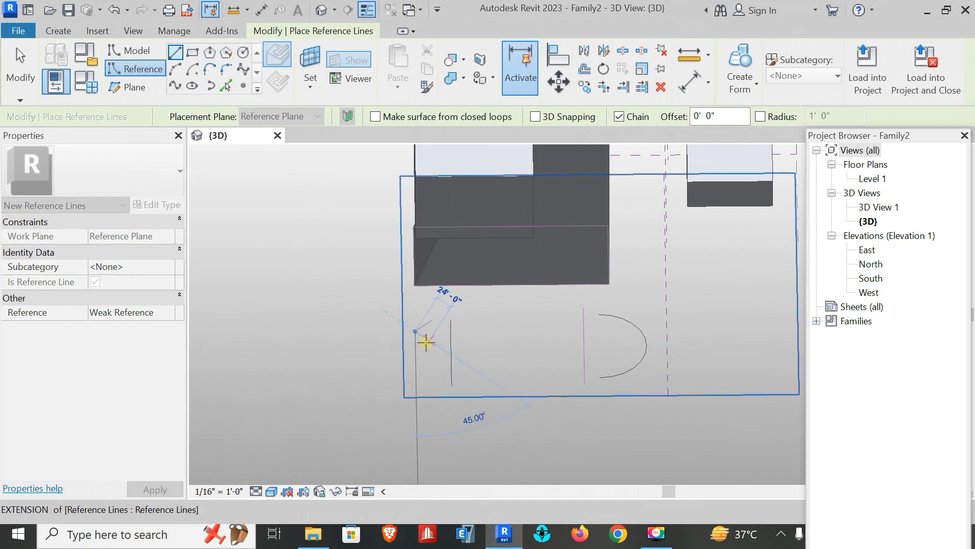
pyautogui.click(429, 341)
pyautogui.click(429, 384)
pyautogui.press('Escape')
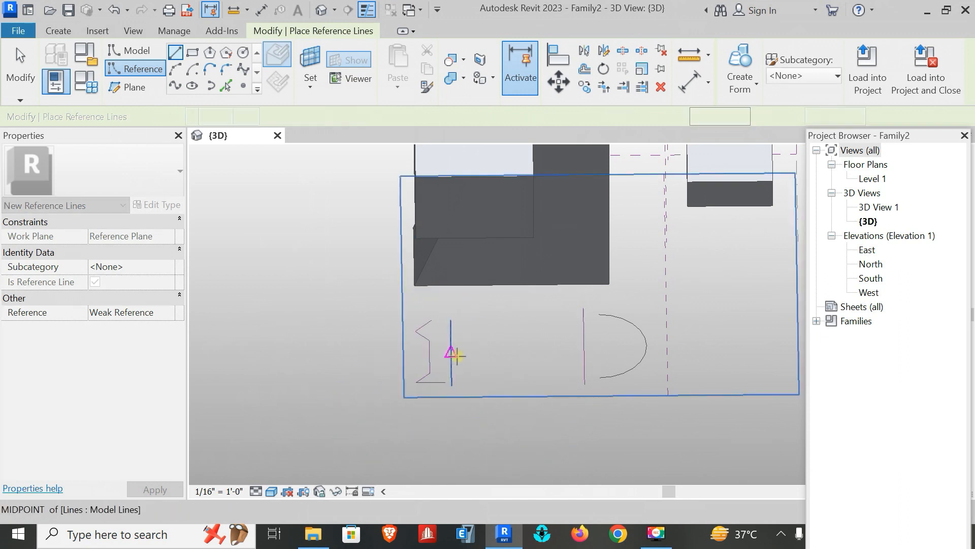
pyautogui.press('Escape')
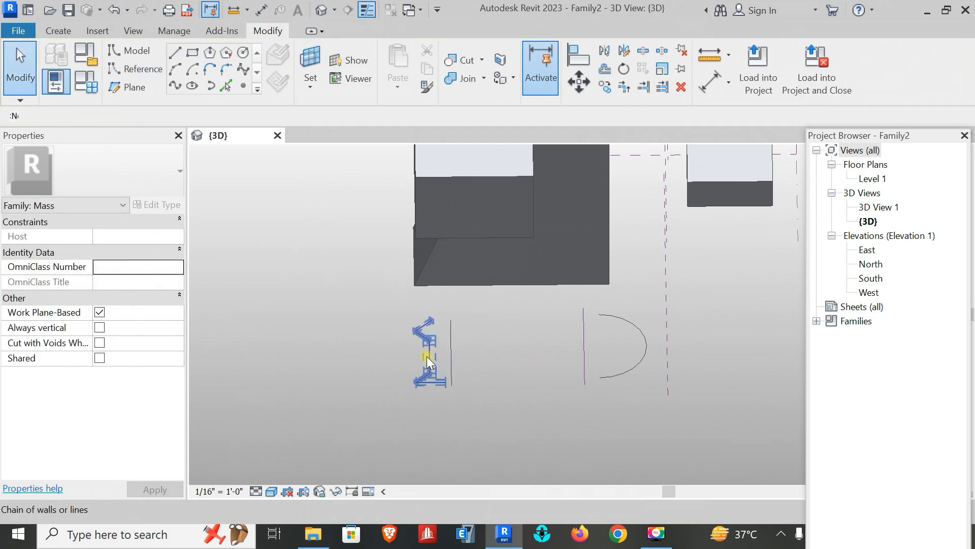
# Step: Create a revolved form from the zigzag reference-line profile around the straight model line
pyautogui.click(428, 361)
pyautogui.keyDown('ctrl'); pyautogui.click(451, 350); pyautogui.keyUp('ctrl')
pyautogui.click(741, 63)
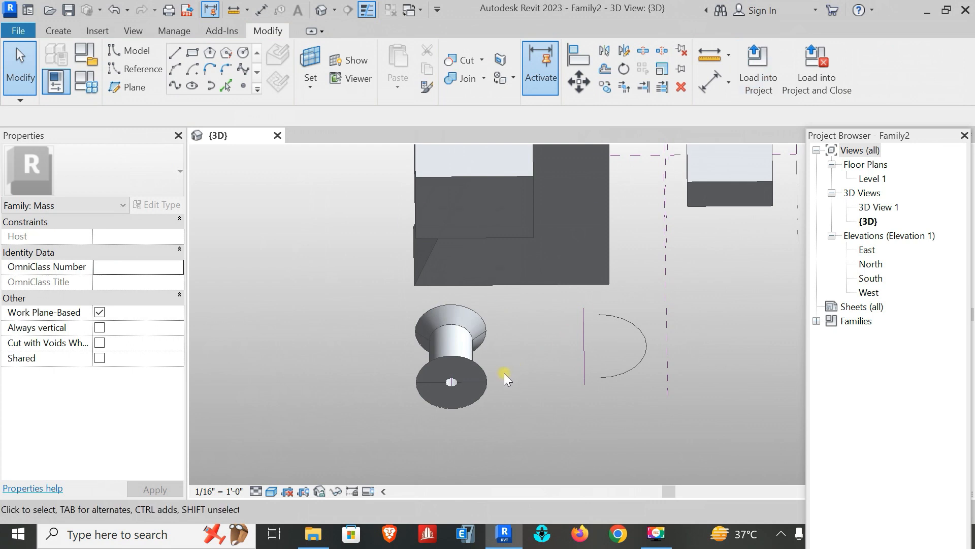
pyautogui.keyDown('shift'); pyautogui.moveTo(481, 386); pyautogui.dragTo(453, 367, button='middle'); pyautogui.keyUp('shift')
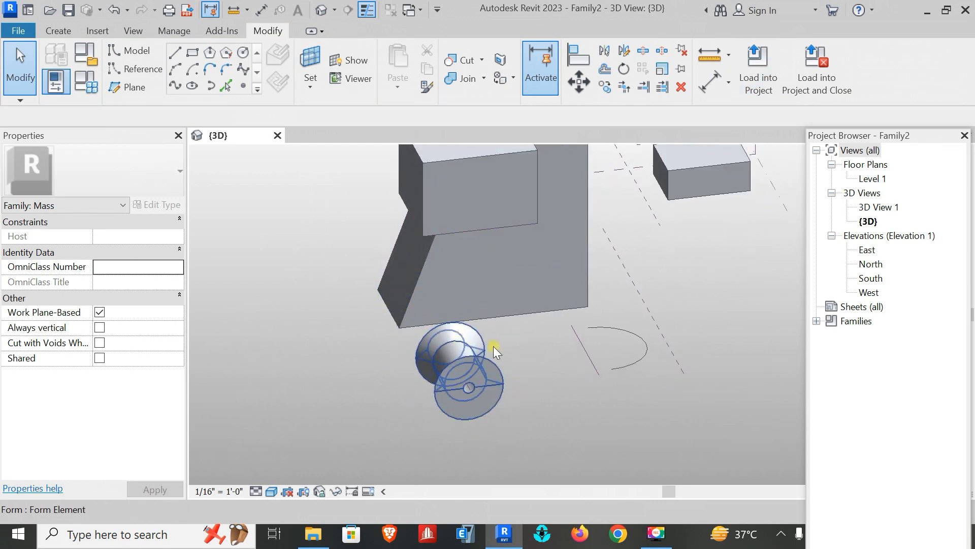
# Step: Undo the revolved form, then recreate it from the zigzag reference-line profile and the straight model line
pyautogui.hotkey('ctrl', 'z')
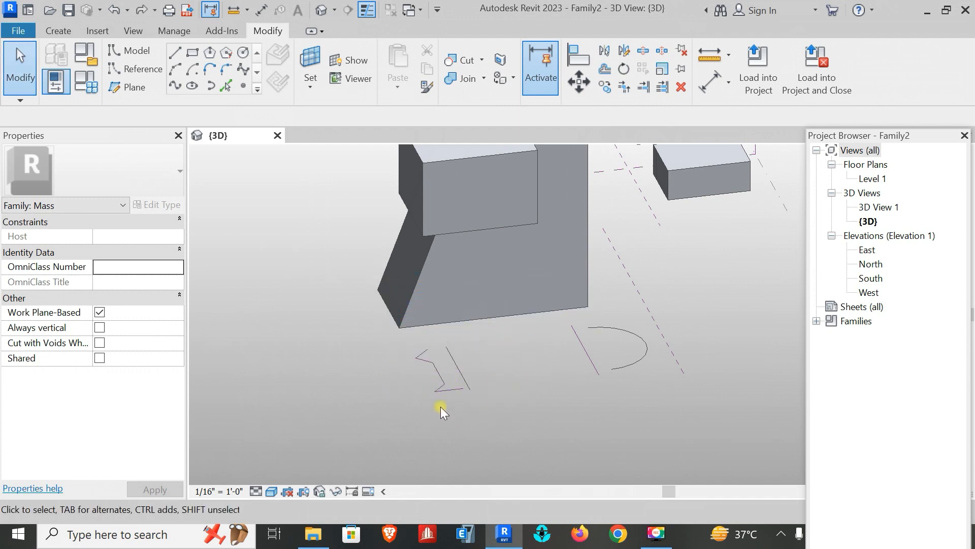
pyautogui.click(443, 376)
pyautogui.keyDown('ctrl'); pyautogui.click(460, 372); pyautogui.keyUp('ctrl')
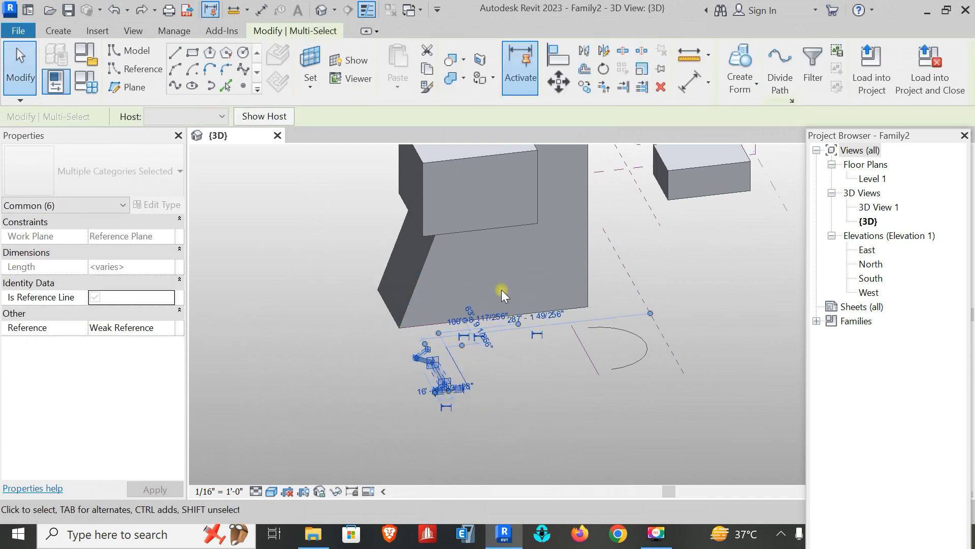
pyautogui.click(747, 55)
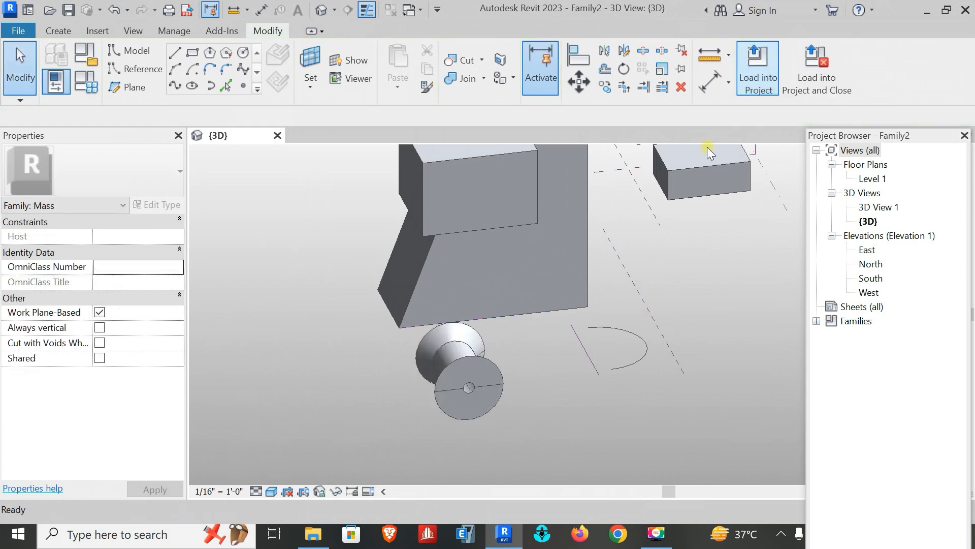
# Step: Create a form from the arc and its reference line, choosing the first suggested shape, the revolve
pyautogui.click(582, 352)
pyautogui.keyDown('ctrl'); pyautogui.click(632, 372); pyautogui.keyUp('ctrl')
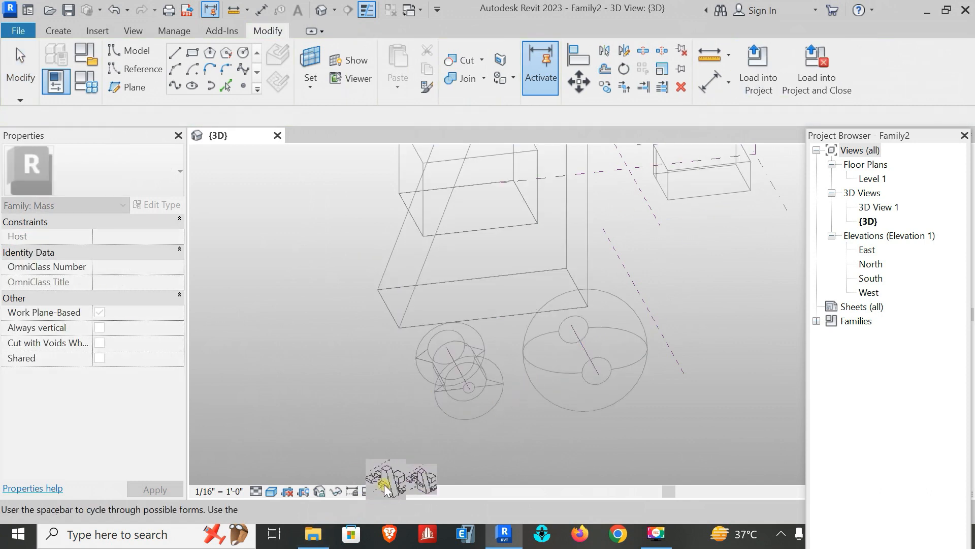
pyautogui.click(384, 483)
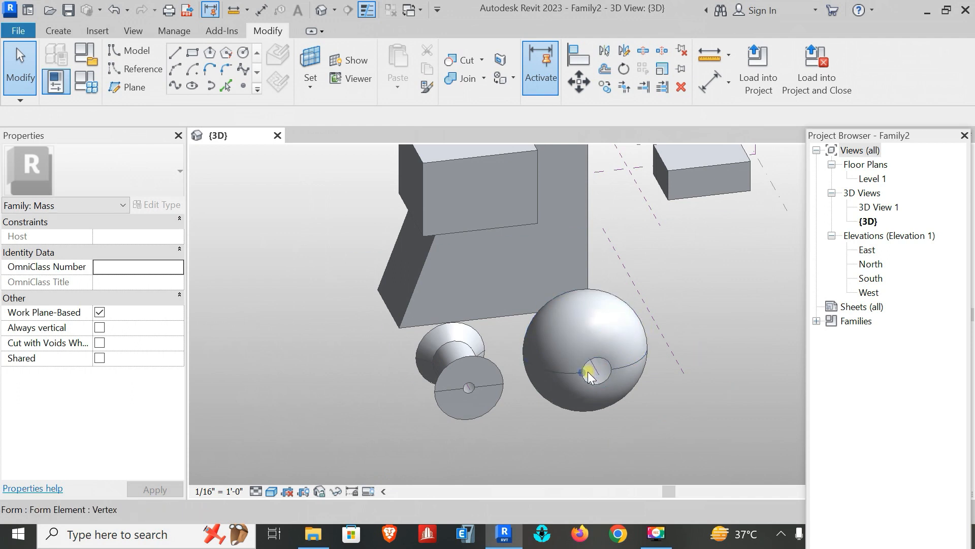
# Step: Set the end angle of the revolved arc form to 180°
pyautogui.click(610, 359)
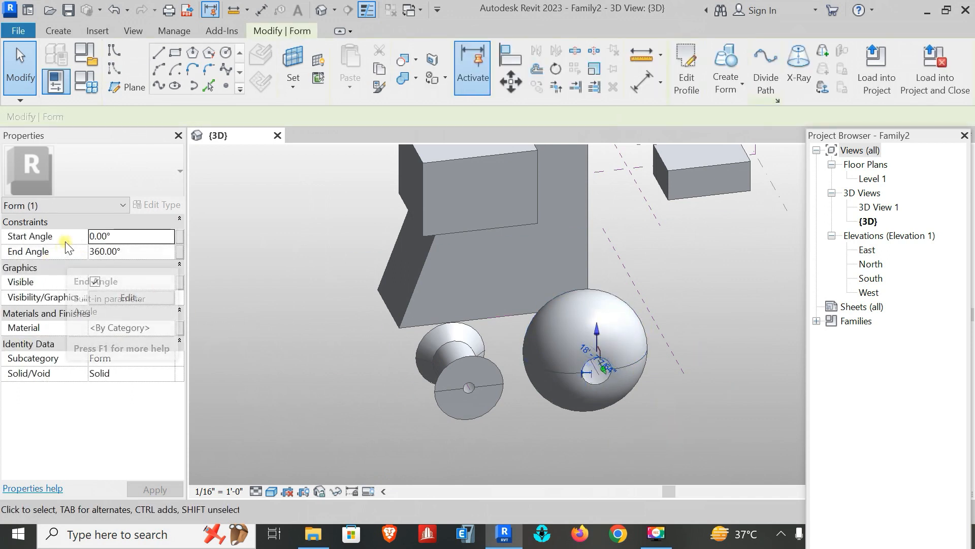
pyautogui.click(122, 236)
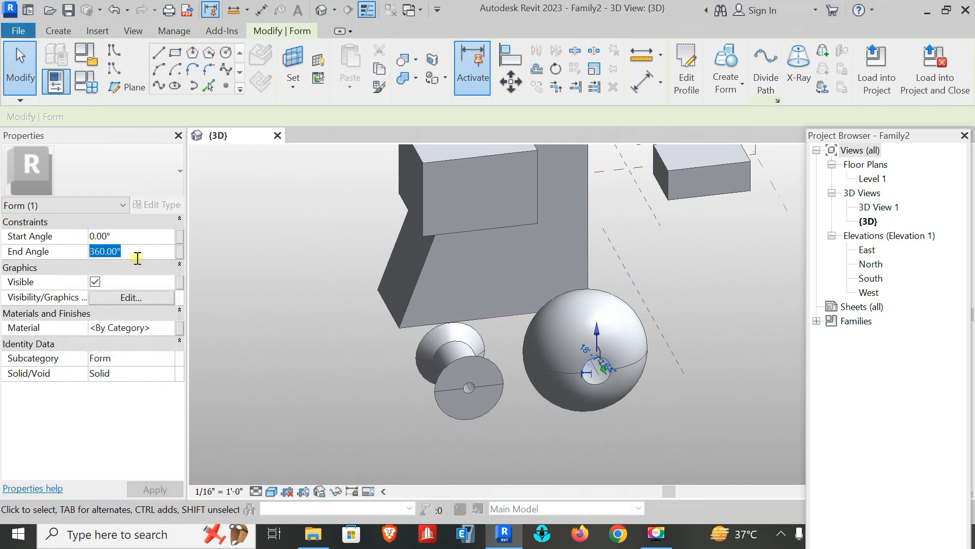
pyautogui.click(152, 487)
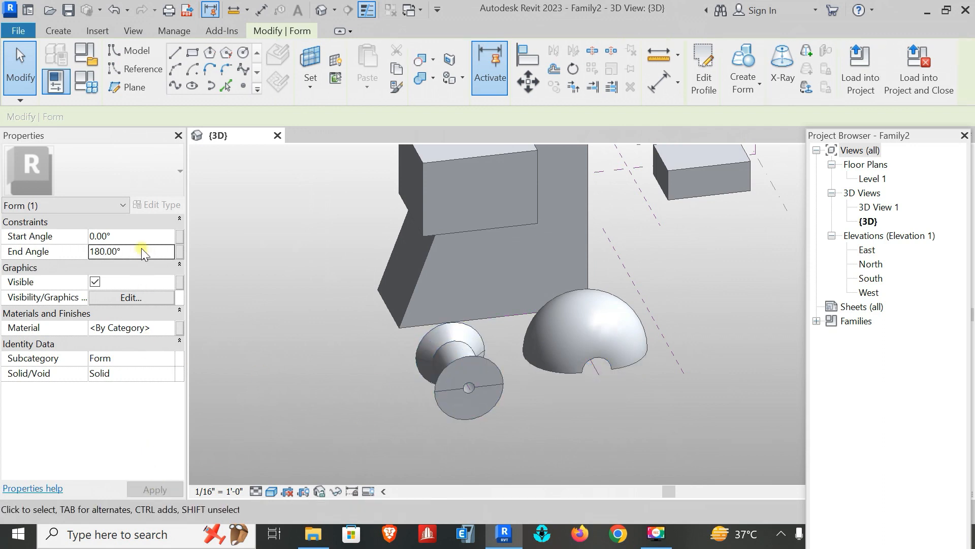
# Step: Set the revolved arc form's start angle to 180° and its end angle to 360°
pyautogui.click(126, 238)
pyautogui.write('180')
pyautogui.press('BackSpace')
pyautogui.write('9')
pyautogui.press('Tab')
pyautogui.write('360')
pyautogui.click(127, 238)
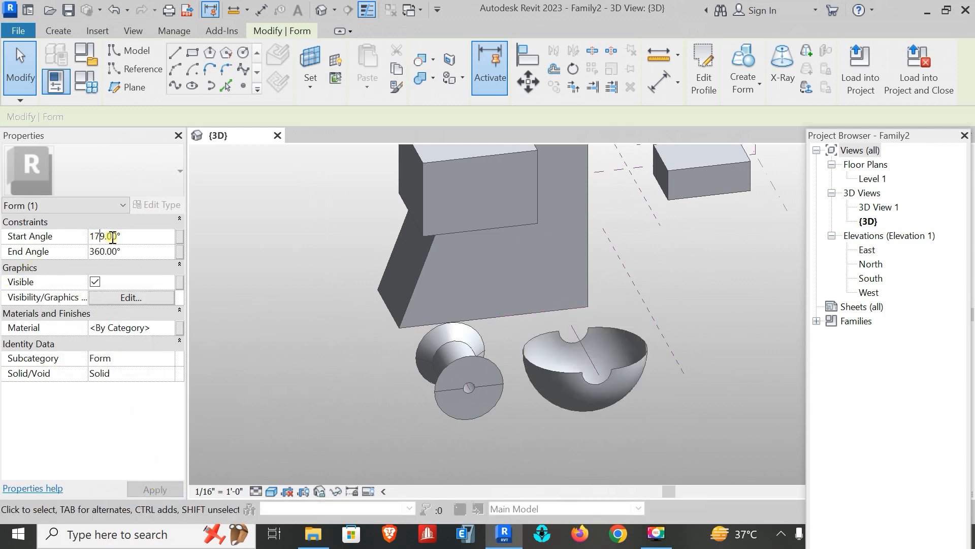
pyautogui.write('180')
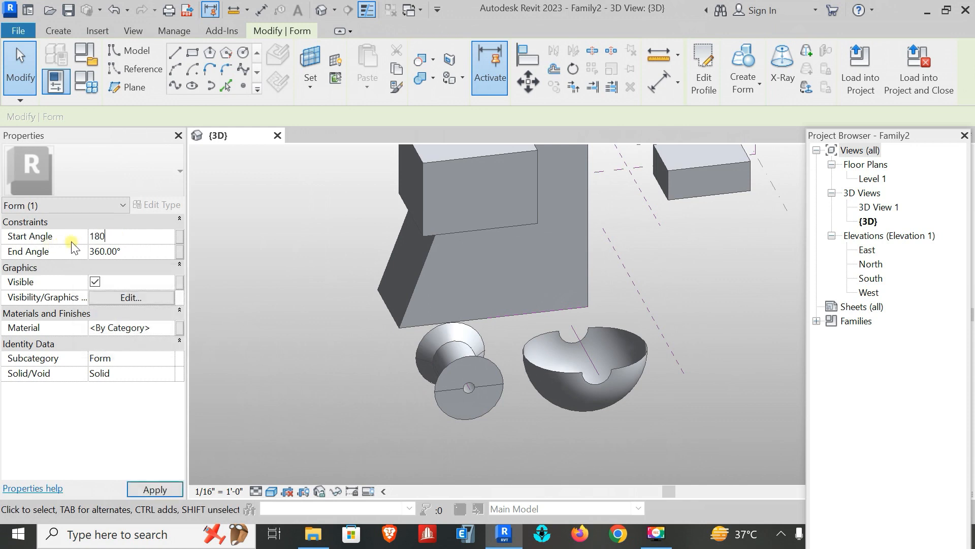
pyautogui.click(168, 486)
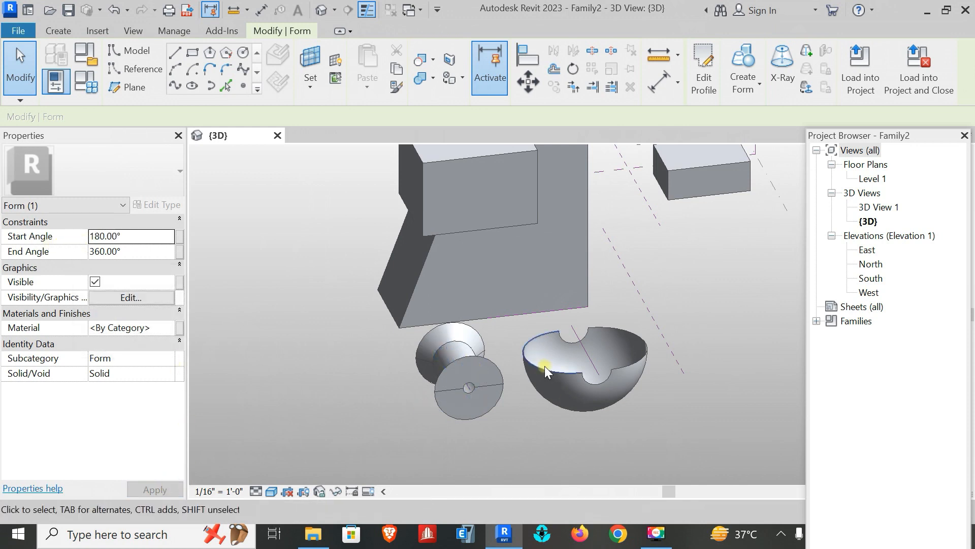
# Step: Try dividing the near curved rim edge of the half-sphere form with Divide Path
pyautogui.click(559, 371)
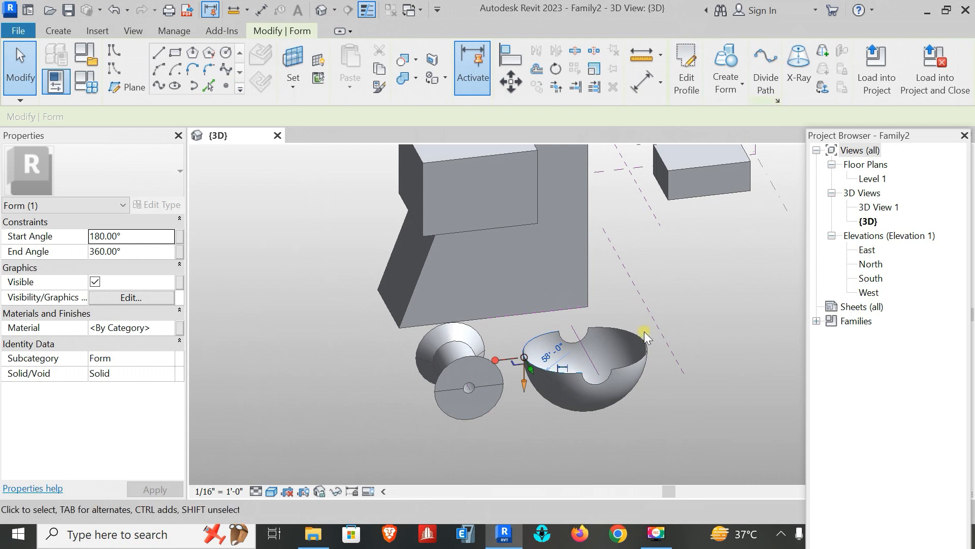
pyautogui.click(771, 61)
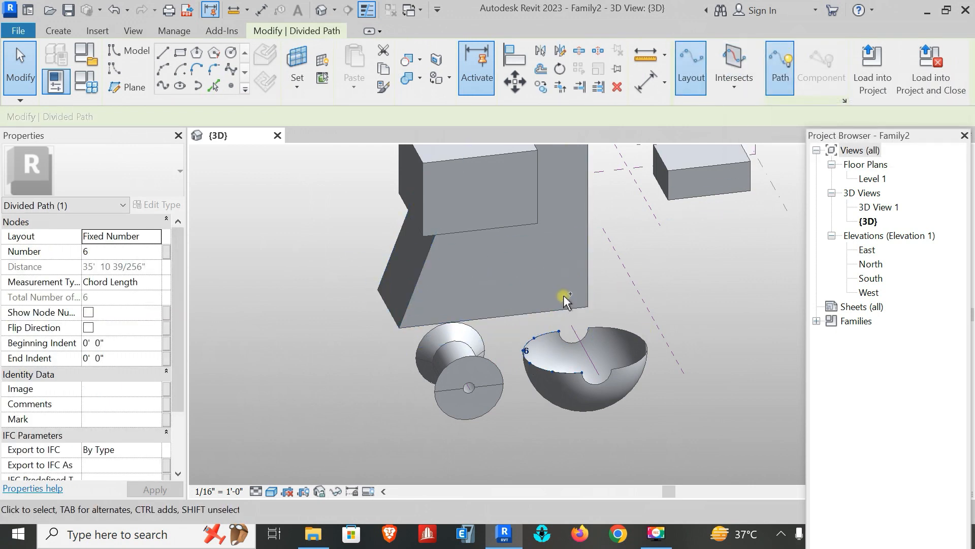
pyautogui.press('Escape')
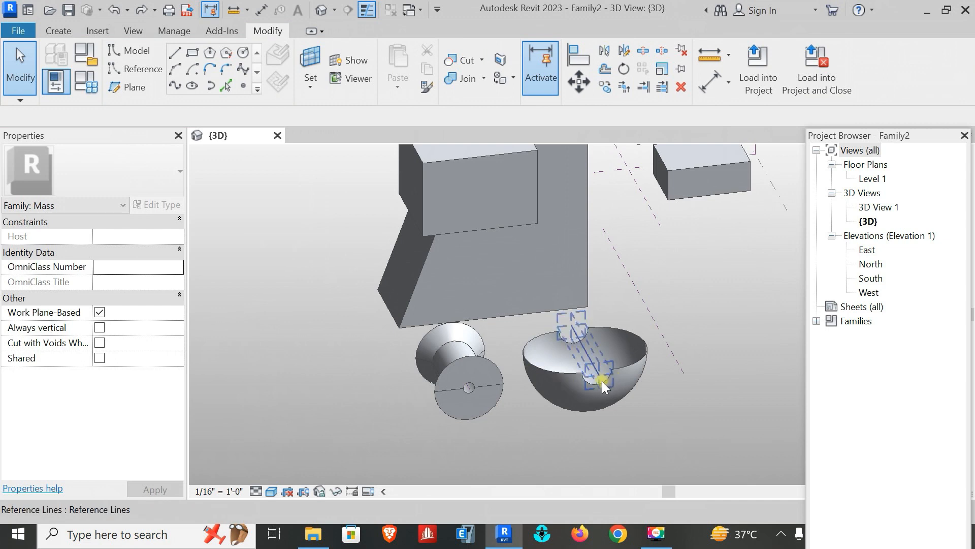
# Step: Divide the half-sphere's curved surface with a U grid number of 5 and a V grid number of 10
pyautogui.moveTo(655, 432); pyautogui.dragTo(571, 377)
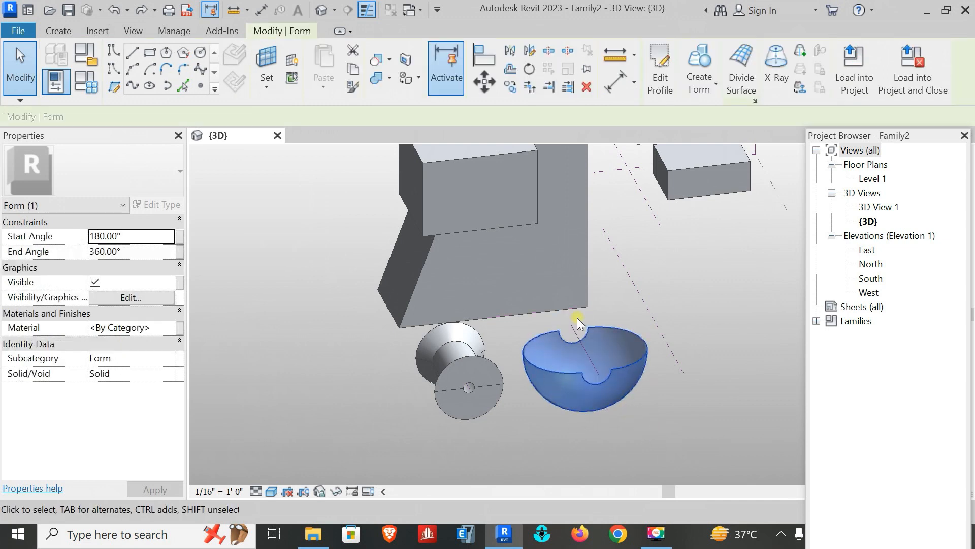
pyautogui.click(749, 56)
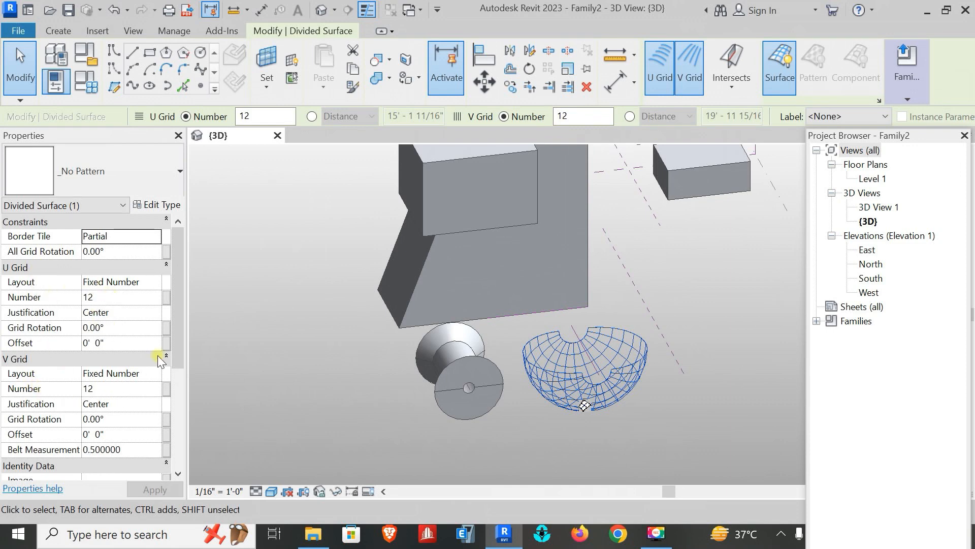
pyautogui.click(105, 300)
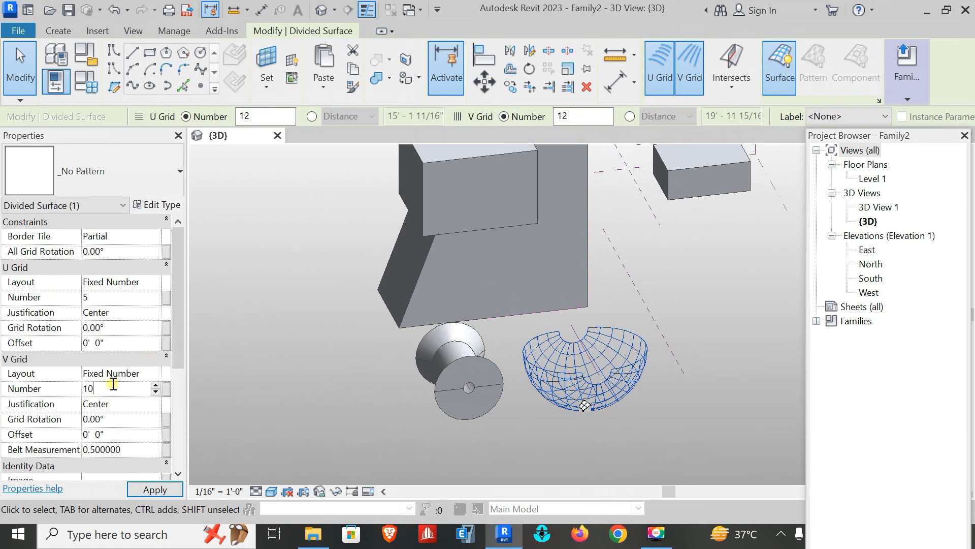
pyautogui.click(169, 488)
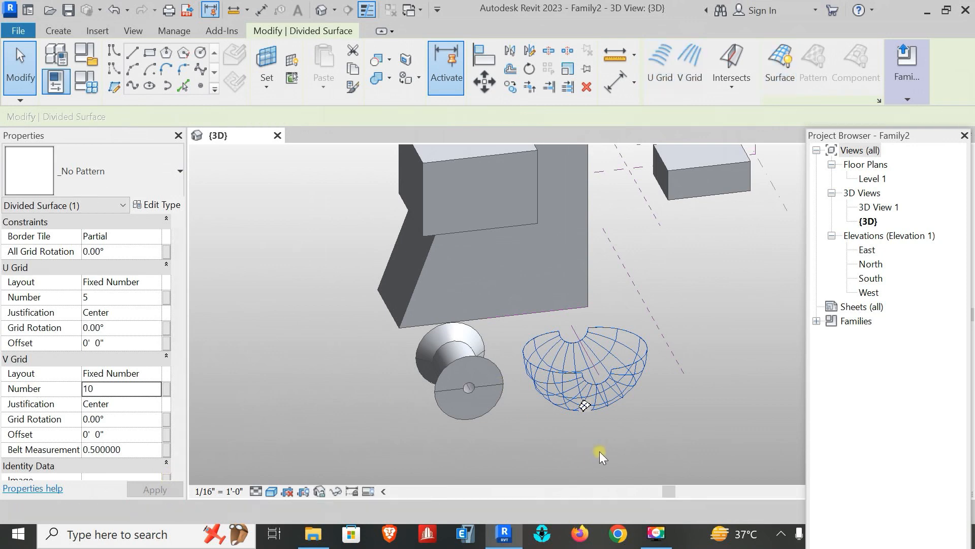
# Step: Apply the Triangle (bent) pattern to the half-sphere's divided surface
pyautogui.click(600, 451)
pyautogui.click(619, 366)
pyautogui.click(651, 436)
pyautogui.moveTo(651, 437); pyautogui.dragTo(561, 386)
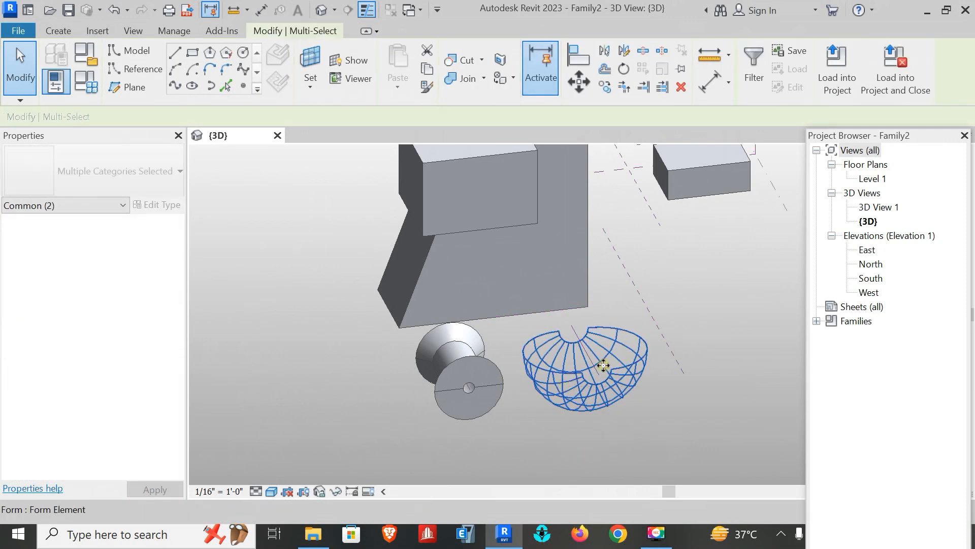
pyautogui.click(661, 414)
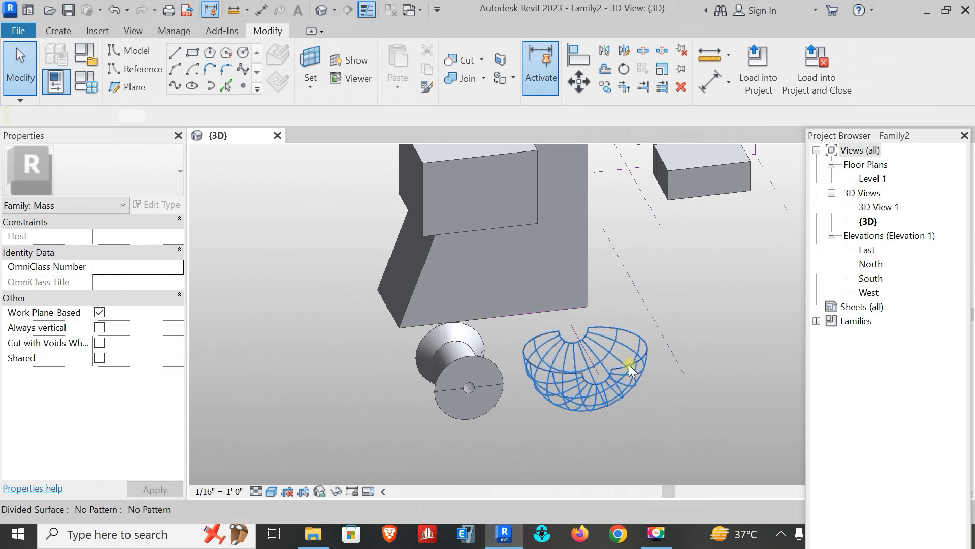
pyautogui.click(628, 365)
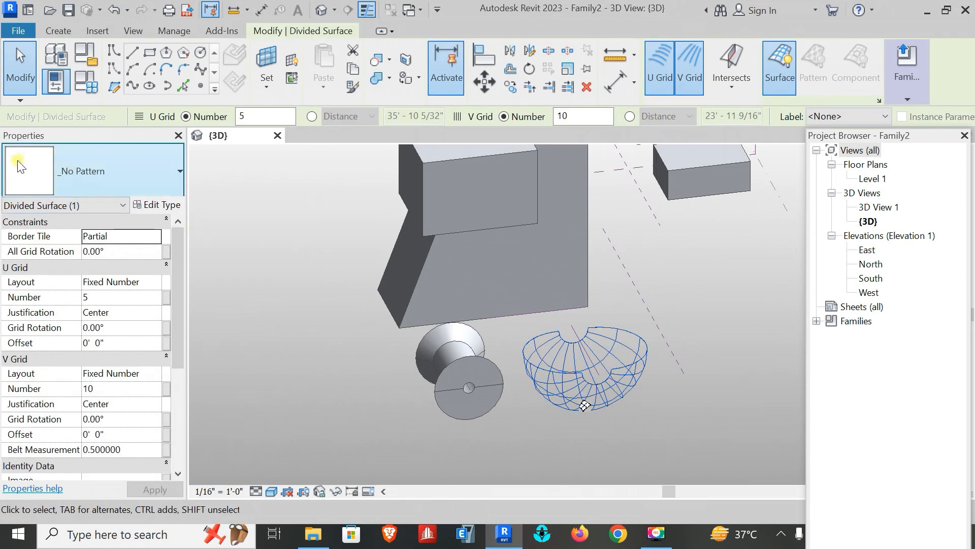
pyautogui.click(118, 173)
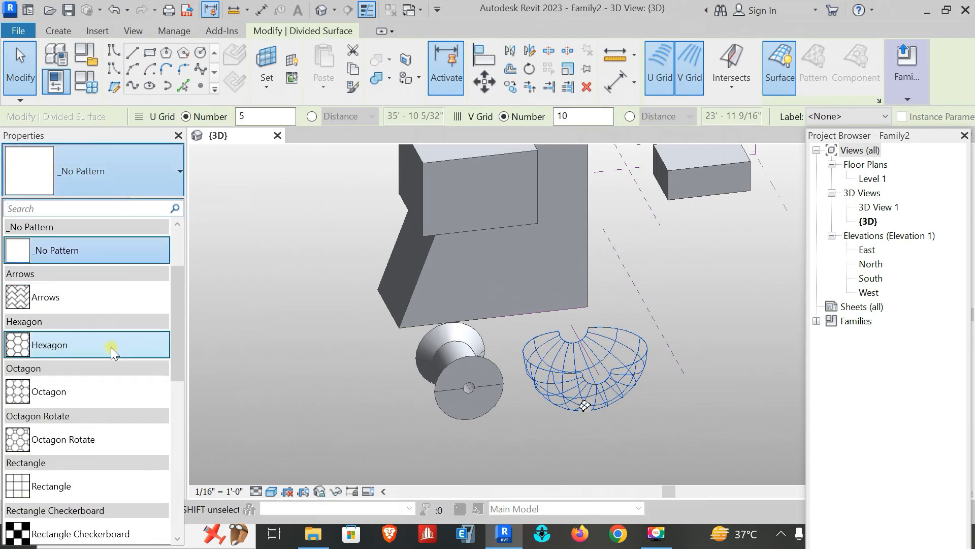
pyautogui.scroll(-3, 108, 349)
pyautogui.scroll(-5, 105, 351)
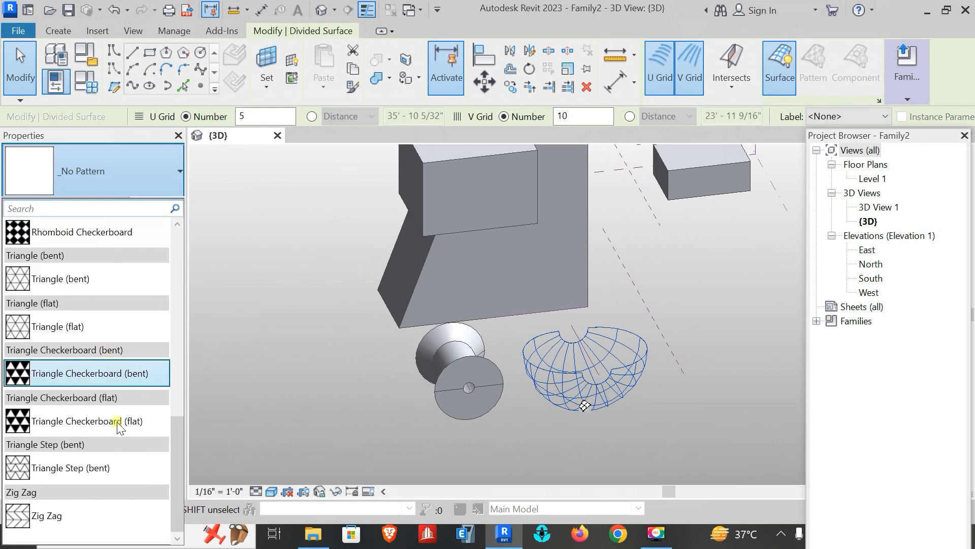
pyautogui.scroll(1, 109, 449)
pyautogui.click(81, 348)
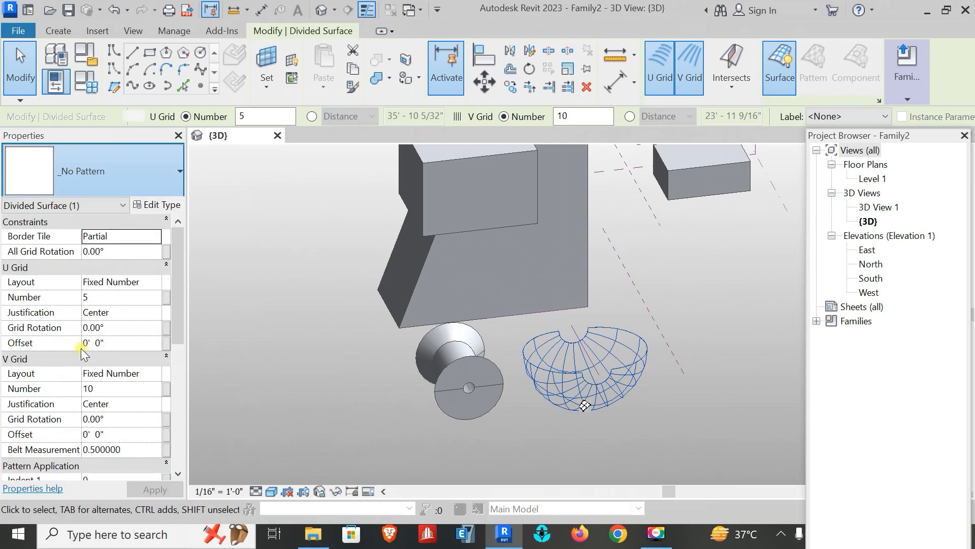
pyautogui.click(621, 424)
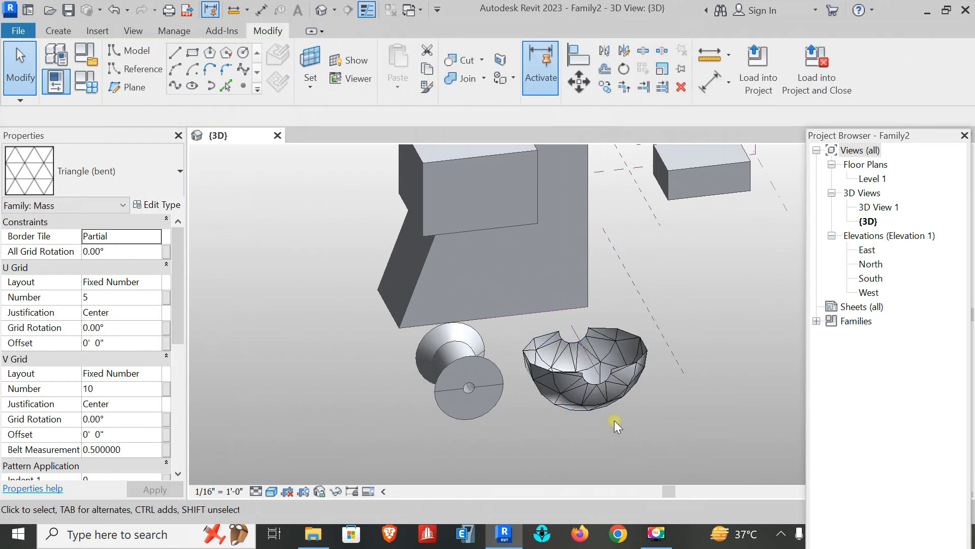
# Step: Change the pattern of the half-sphere's divided surface to Rhomboid
pyautogui.moveTo(633, 386)
pyautogui.keyDown('shift'); pyautogui.mouseDown(button='middle')
pyautogui.moveTo(620, 310)
pyautogui.moveTo(578, 394)
pyautogui.moveTo(605, 447)
pyautogui.moveTo(629, 376)
pyautogui.mouseUp(button='middle'); pyautogui.keyUp('shift')
pyautogui.click(627, 343)
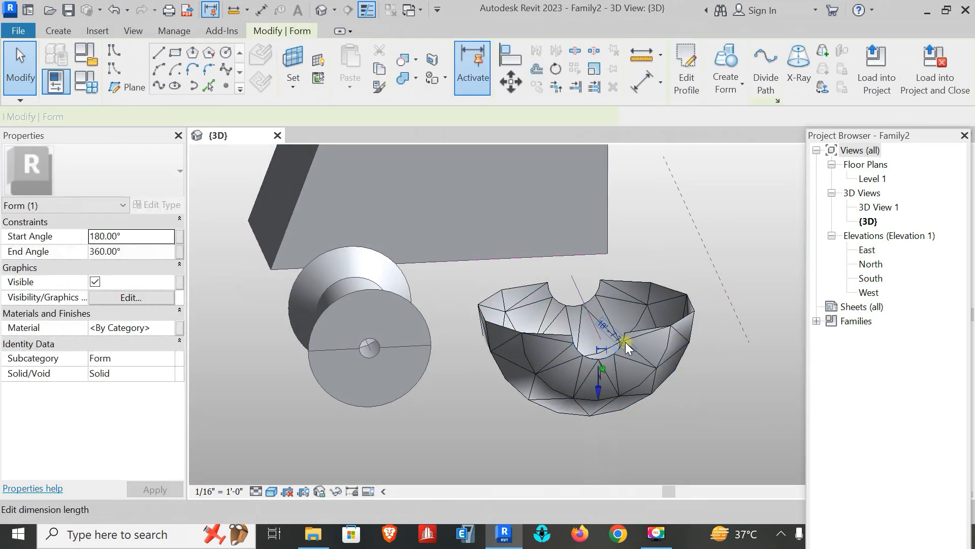
pyautogui.keyDown('ctrl'); pyautogui.click(576, 377); pyautogui.keyUp('ctrl')
pyautogui.press('Escape')
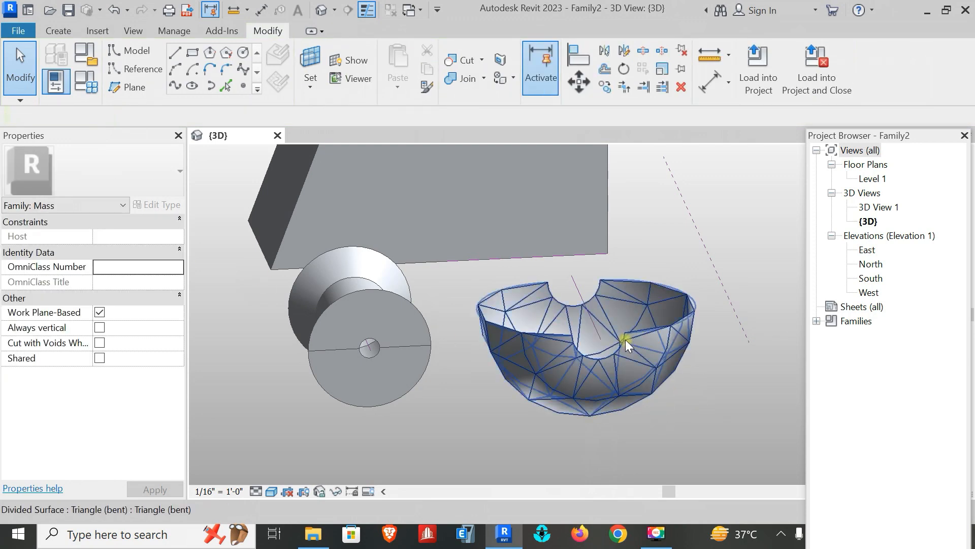
pyautogui.click(625, 345)
pyautogui.keyDown('shift'); pyautogui.moveTo(714, 379); pyautogui.dragTo(544, 290, button='middle'); pyautogui.keyUp('shift')
pyautogui.click(539, 271)
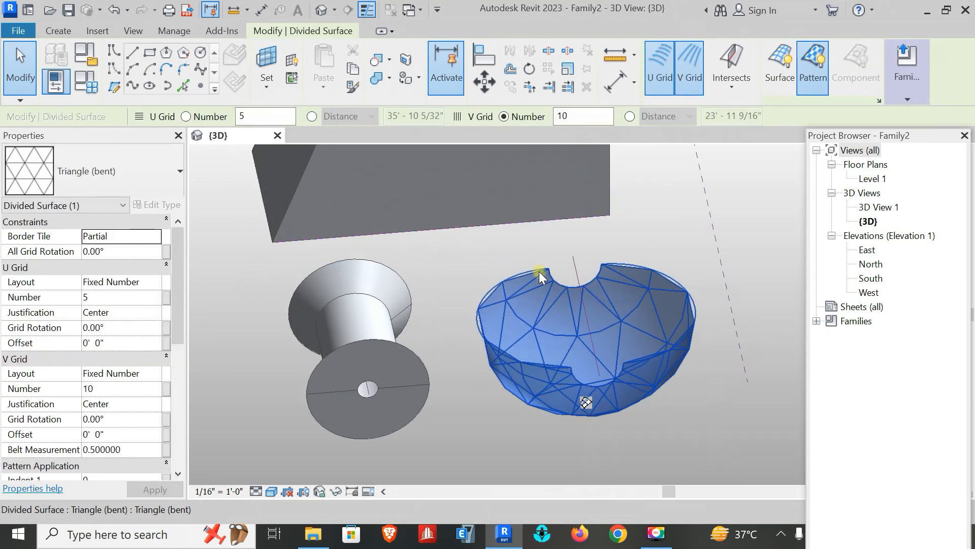
pyautogui.click(131, 186)
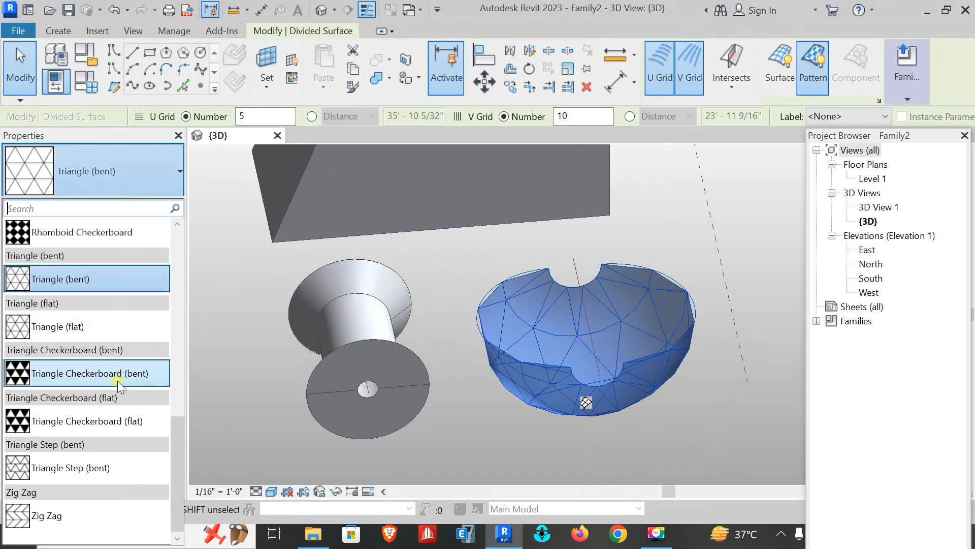
pyautogui.scroll(2, 82, 427)
pyautogui.scroll(3, 80, 428)
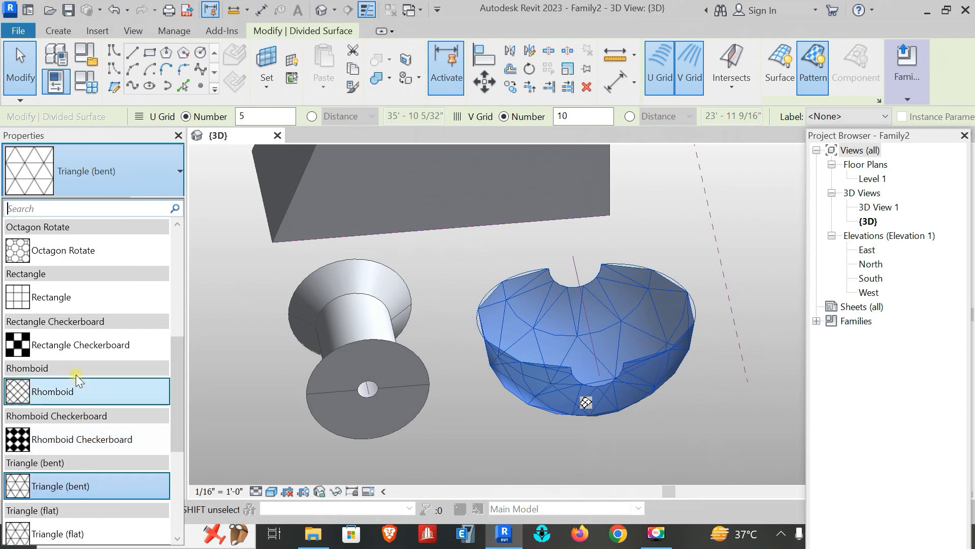
pyautogui.click(68, 394)
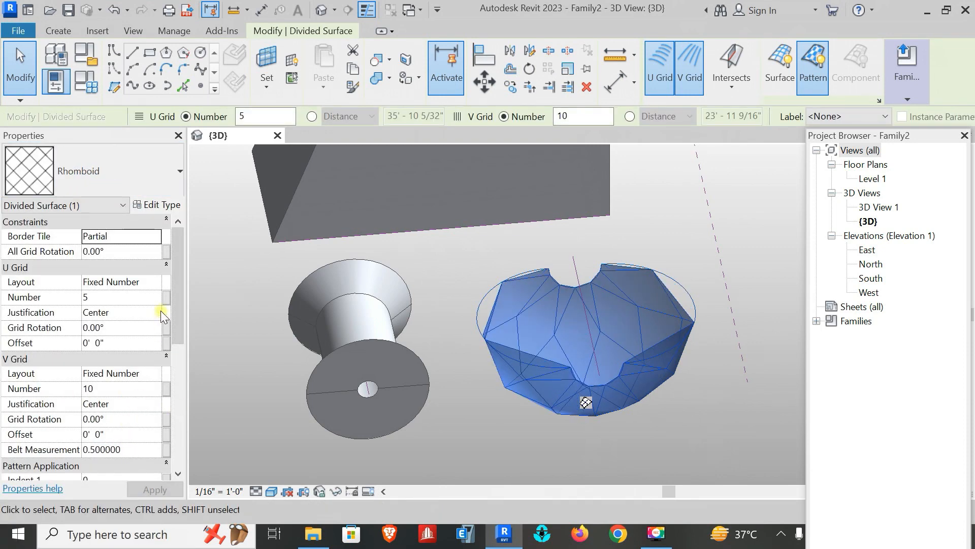
# Step: Change the pattern of the half-sphere's divided surface to Zig Zag
pyautogui.click(151, 163)
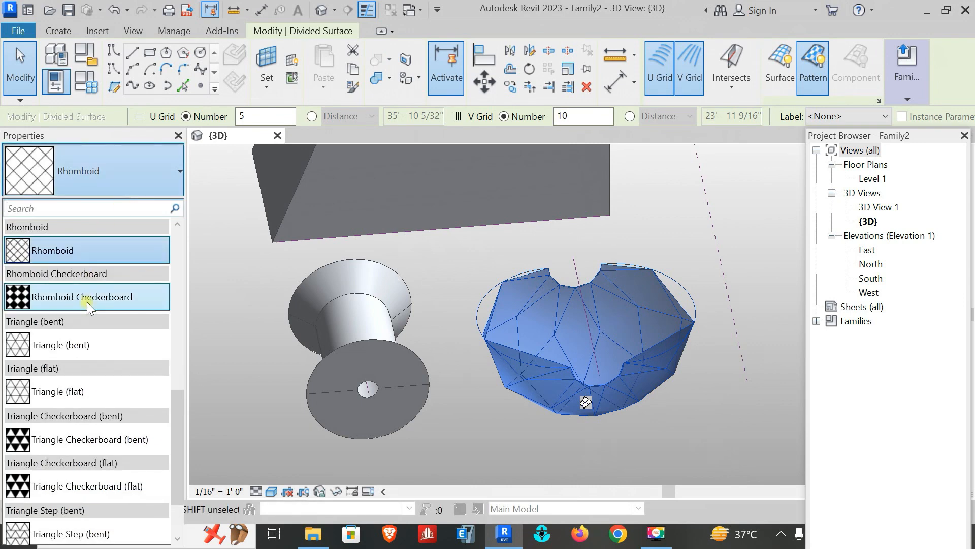
pyautogui.scroll(-1, 95, 432)
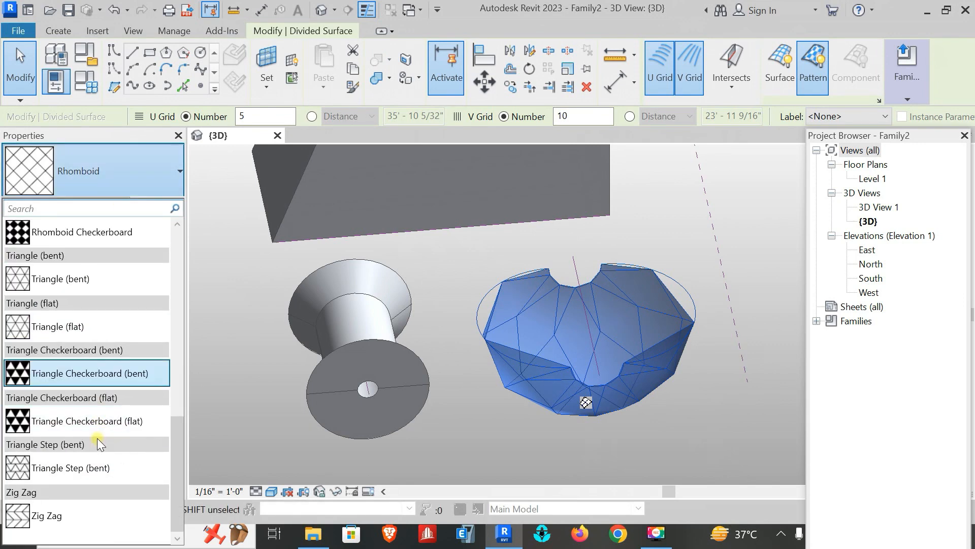
pyautogui.click(83, 508)
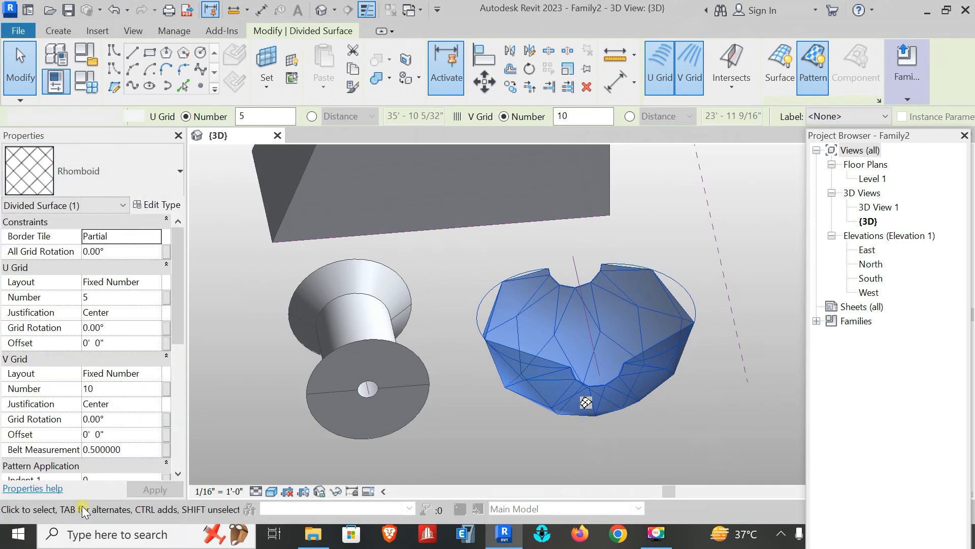
# Step: Change the pattern of the half-sphere's divided surface to Octagon Rotate
pyautogui.click(141, 173)
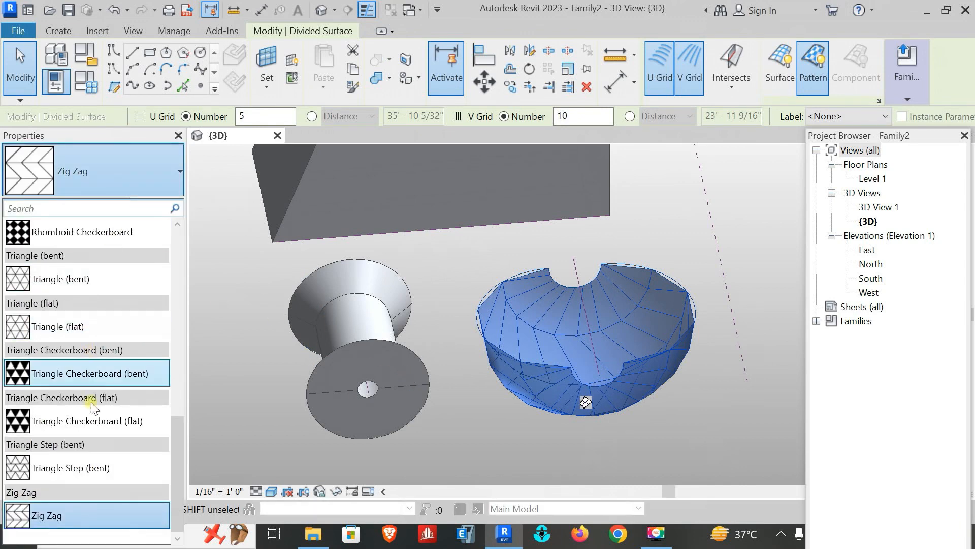
pyautogui.scroll(1, 91, 392)
pyautogui.scroll(2, 96, 409)
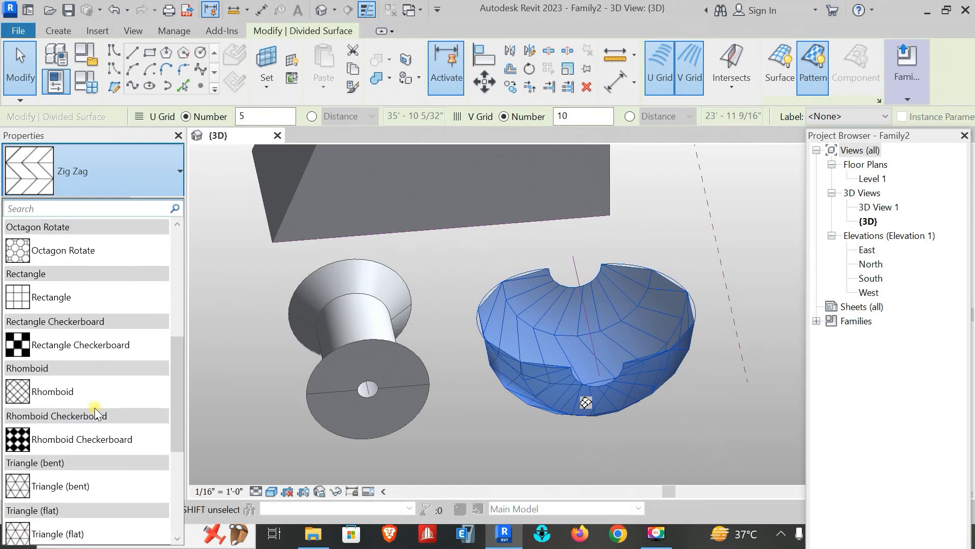
pyautogui.click(99, 257)
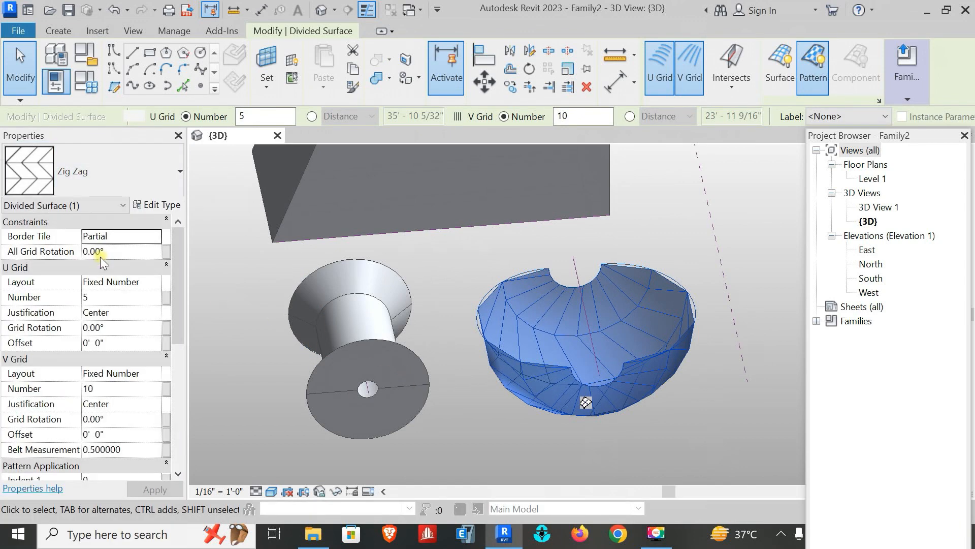
# Step: Set the U grid number of the half-sphere's divided surface to 10
pyautogui.click(103, 297)
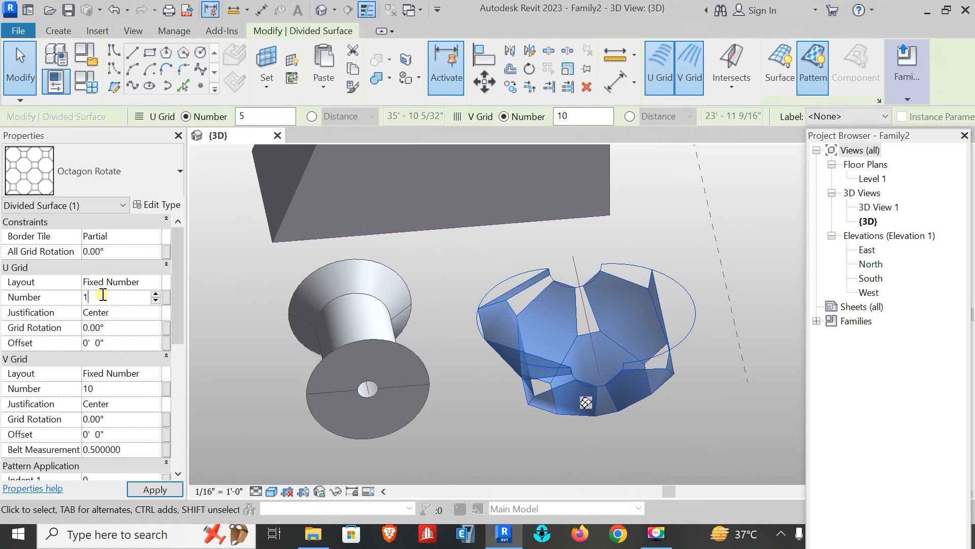
pyautogui.click(121, 253)
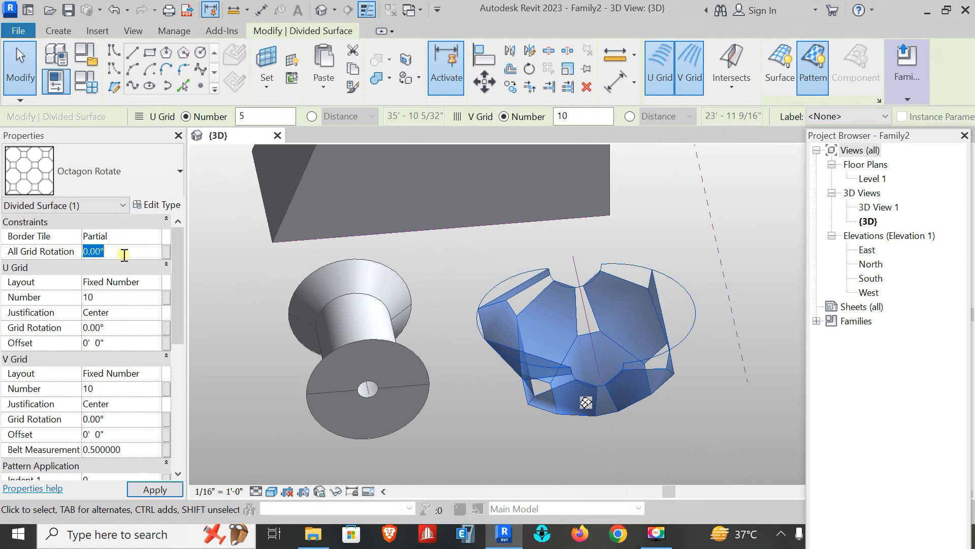
pyautogui.click(168, 489)
pyautogui.click(631, 450)
pyautogui.keyDown('shift'); pyautogui.moveTo(631, 447); pyautogui.dragTo(602, 386, button='middle'); pyautogui.keyUp('shift')
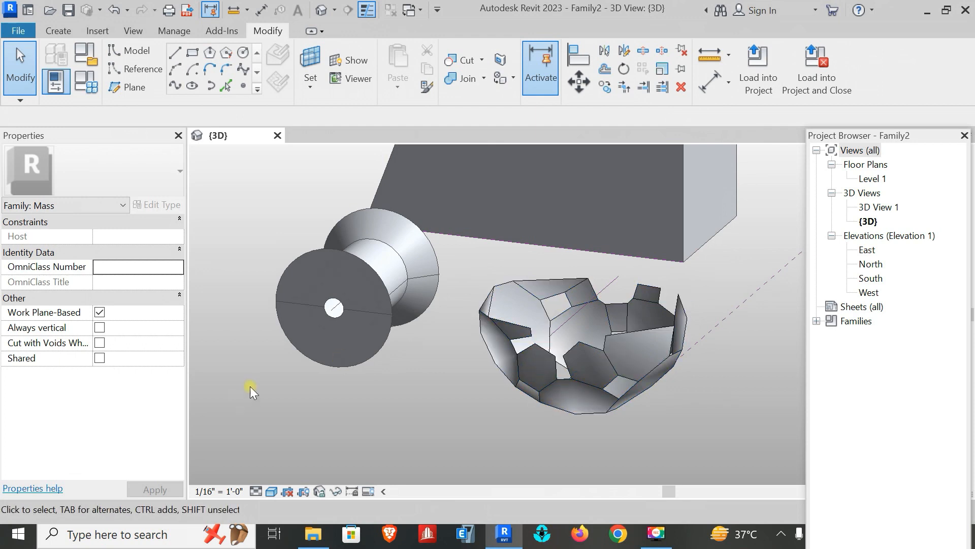
# Step: Draw a wavy model-line spline through several points in the empty area beside the patterned half-sphere
pyautogui.moveTo(413, 335); pyautogui.dragTo(570, 339, button='middle')
pyautogui.scroll(-2, 525, 323)
pyautogui.moveTo(596, 303); pyautogui.dragTo(445, 292, button='middle')
pyautogui.scroll(-1, 544, 281)
pyautogui.moveTo(545, 344); pyautogui.dragTo(441, 305, button='middle')
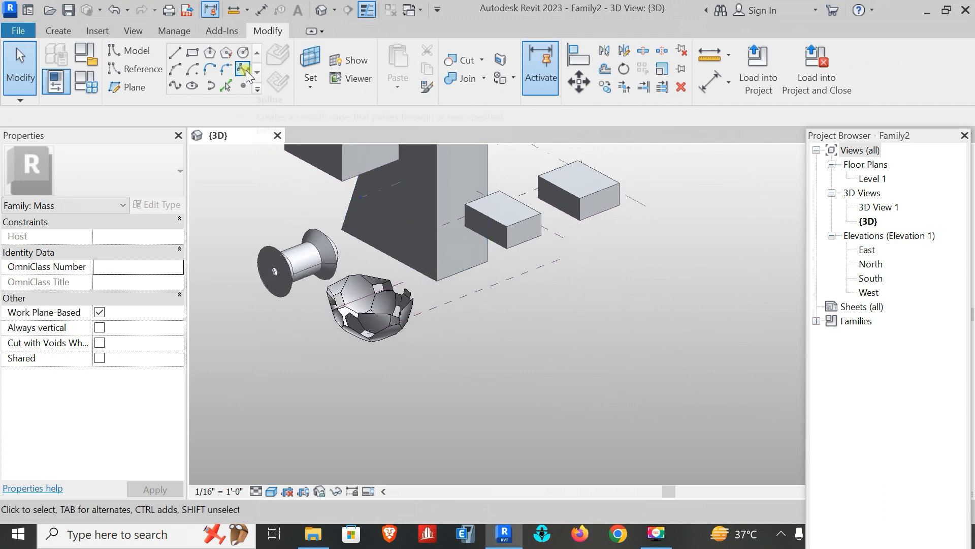
pyautogui.click(245, 70)
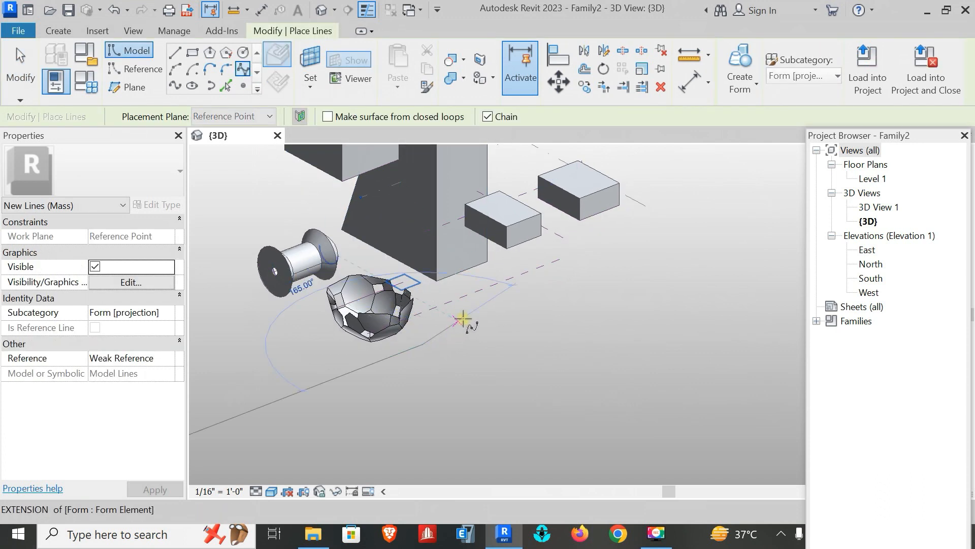
pyautogui.click(474, 355)
pyautogui.click(501, 319)
pyautogui.click(583, 319)
pyautogui.click(638, 272)
pyautogui.press('Escape')
pyautogui.press('Escape')
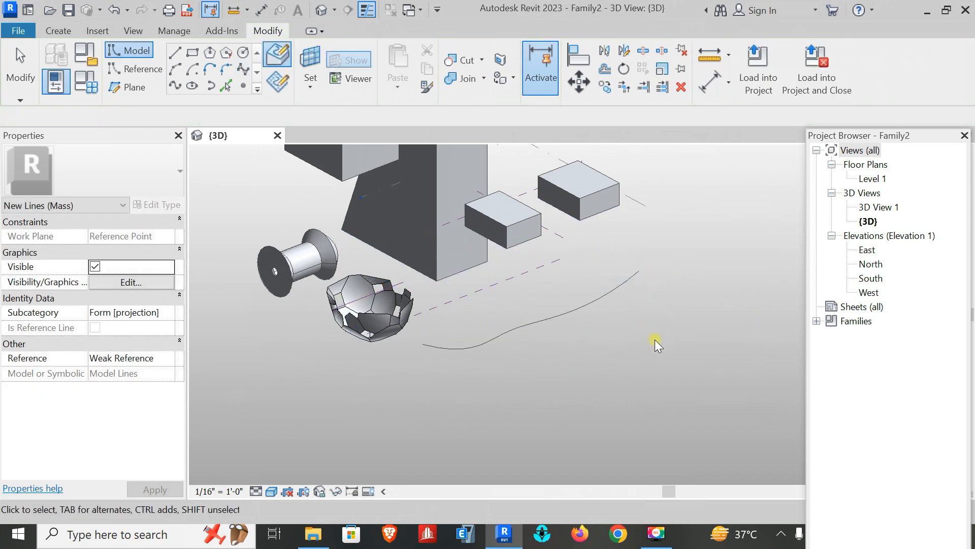
# Step: Place a reference point on the spline, roughly a third of the way along from the end nearest the half-sphere
pyautogui.scroll(2, 502, 337)
pyautogui.keyDown('shift'); pyautogui.moveTo(557, 350); pyautogui.dragTo(562, 383, button='middle'); pyautogui.keyUp('shift')
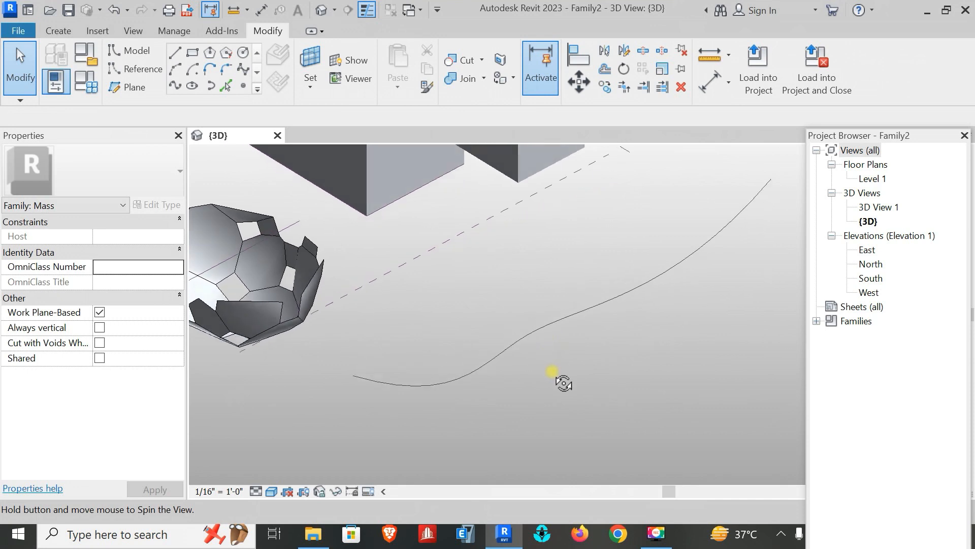
pyautogui.click(248, 86)
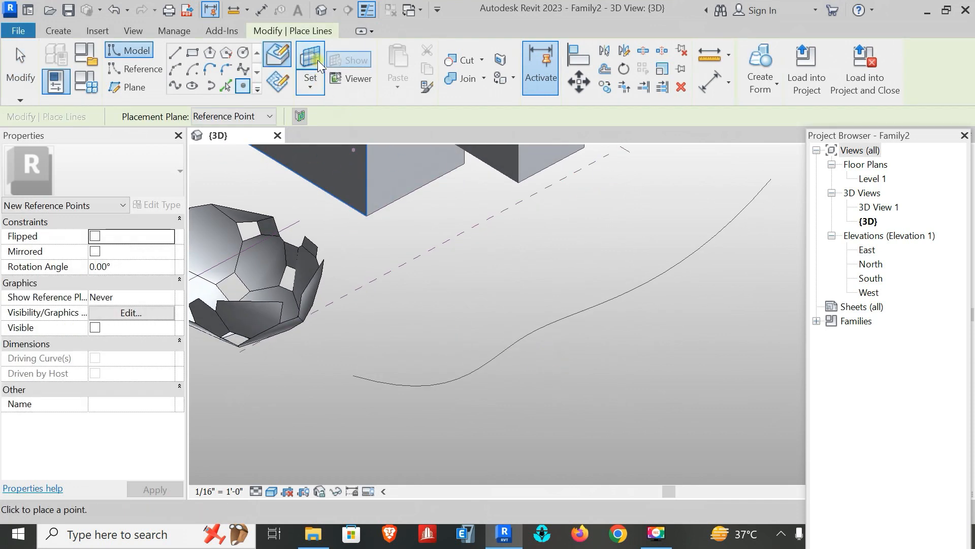
pyautogui.click(318, 59)
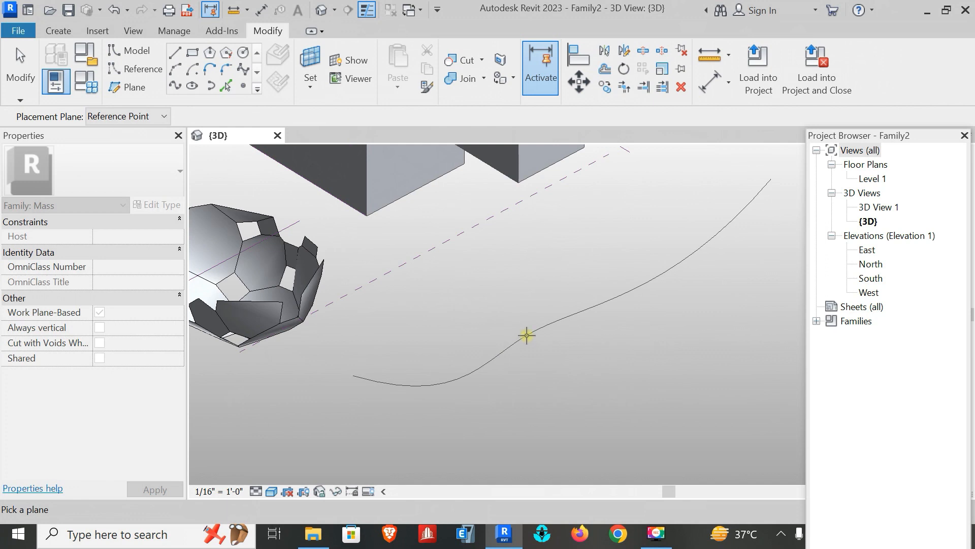
pyautogui.moveTo(641, 380); pyautogui.dragTo(507, 330, button='middle')
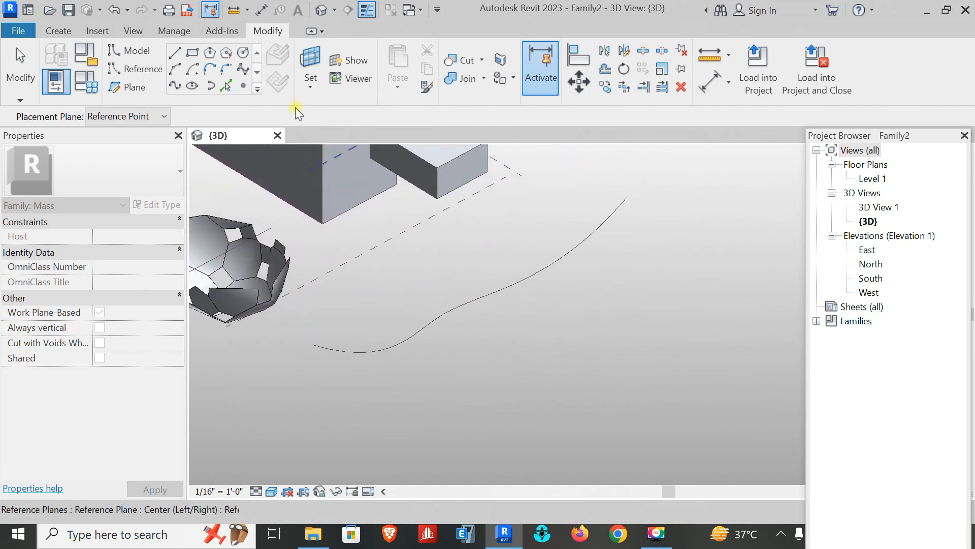
pyautogui.click(245, 87)
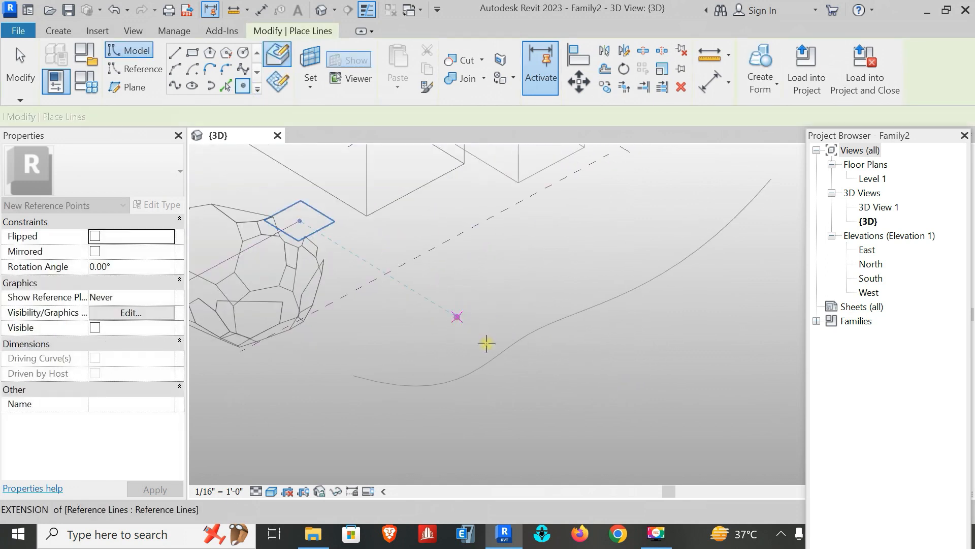
pyautogui.click(502, 354)
pyautogui.press('Escape')
pyautogui.press('Escape')
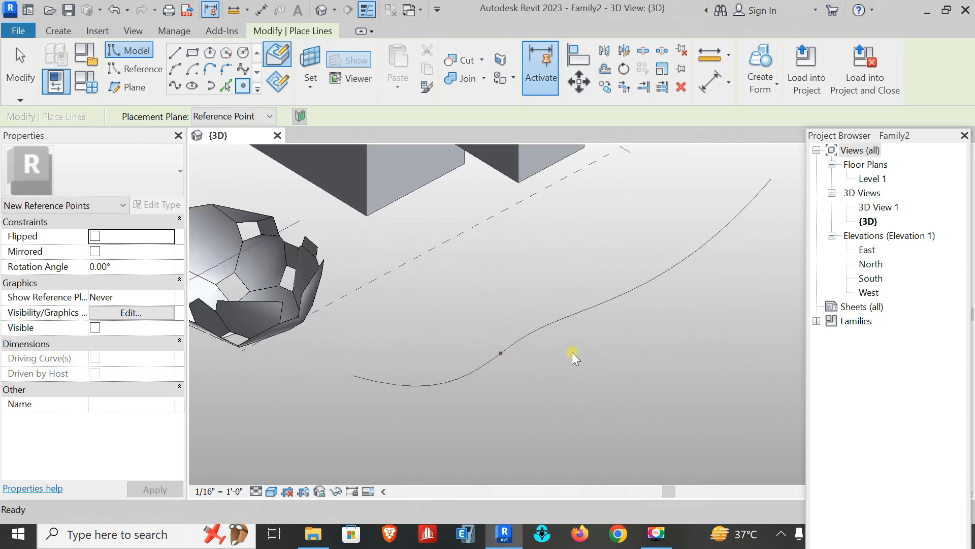
# Step: Start a model-line circle and set its work plane to the reference point's plane perpendicular to the spline
pyautogui.click(501, 353)
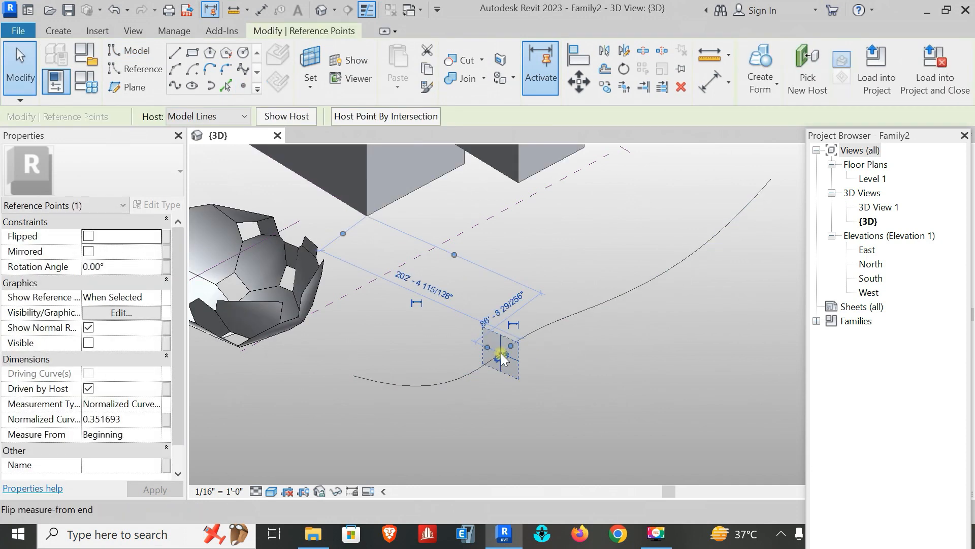
pyautogui.click(242, 54)
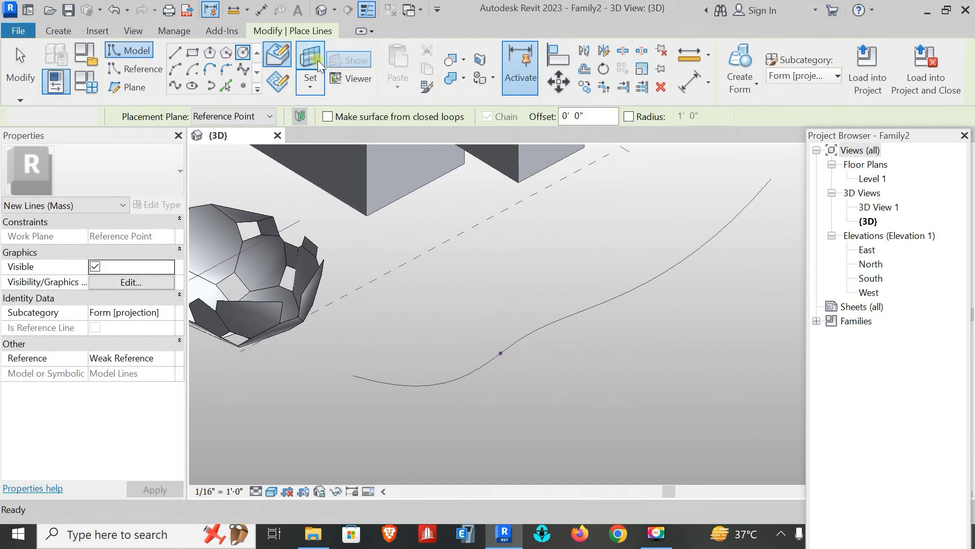
pyautogui.click(318, 60)
pyautogui.click(499, 354)
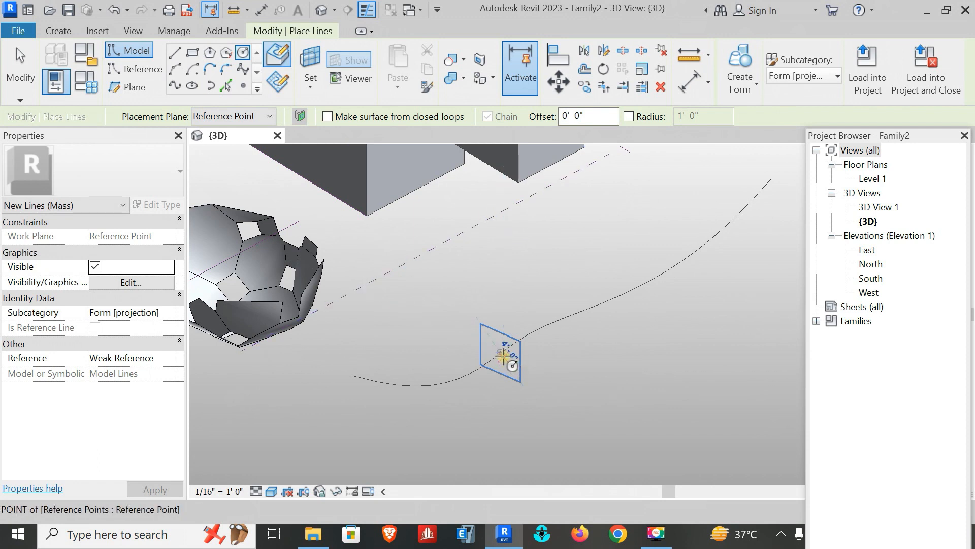
# Step: Try to draw a very small circle around the reference point on the spline
pyautogui.click(503, 356)
pyautogui.click(507, 359)
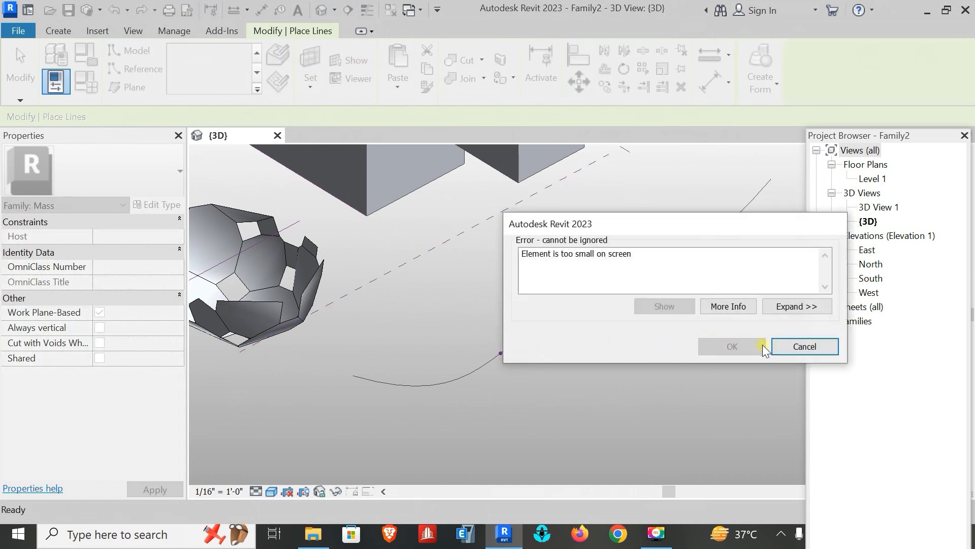
pyautogui.click(789, 346)
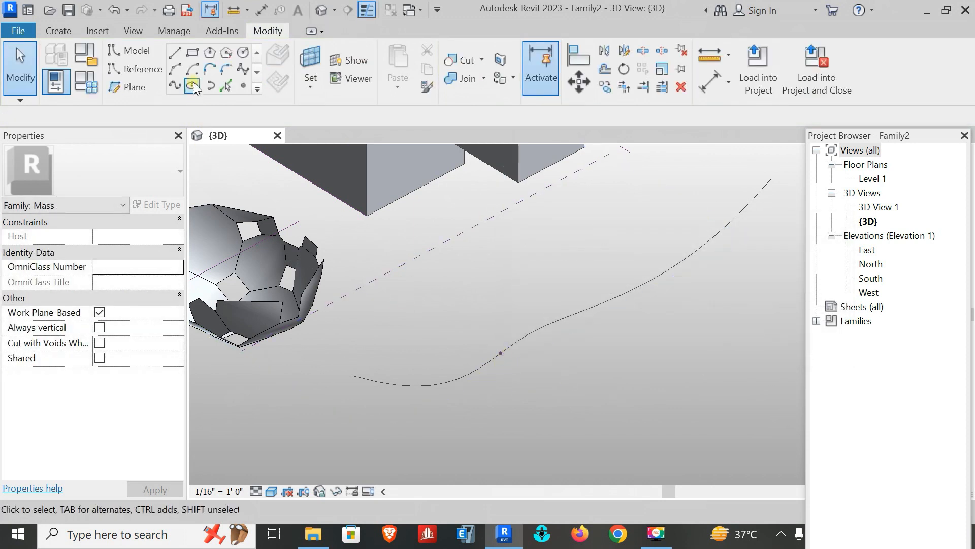
# Step: Draw a circle of about 16' radius centred on the reference point, perpendicular to the spline
pyautogui.click(242, 52)
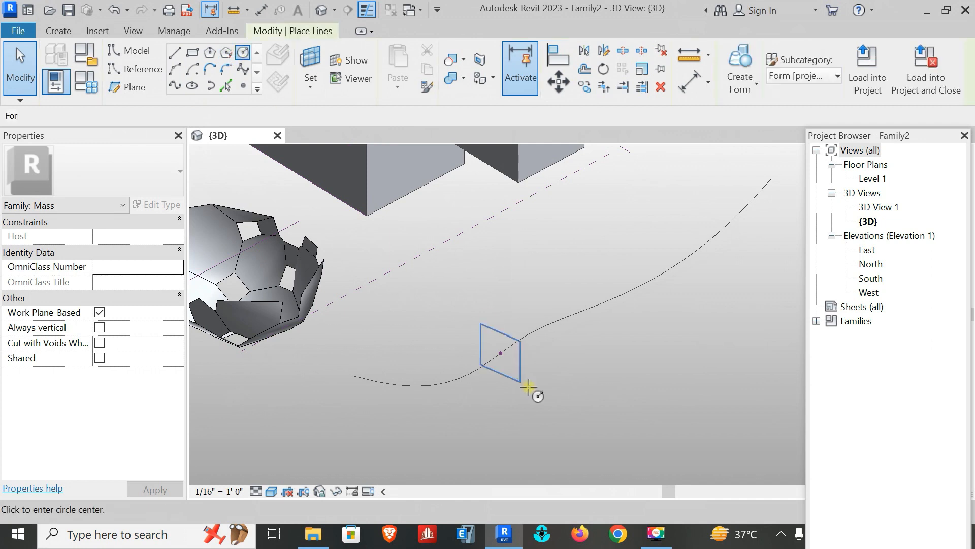
pyautogui.click(500, 353)
pyautogui.click(509, 365)
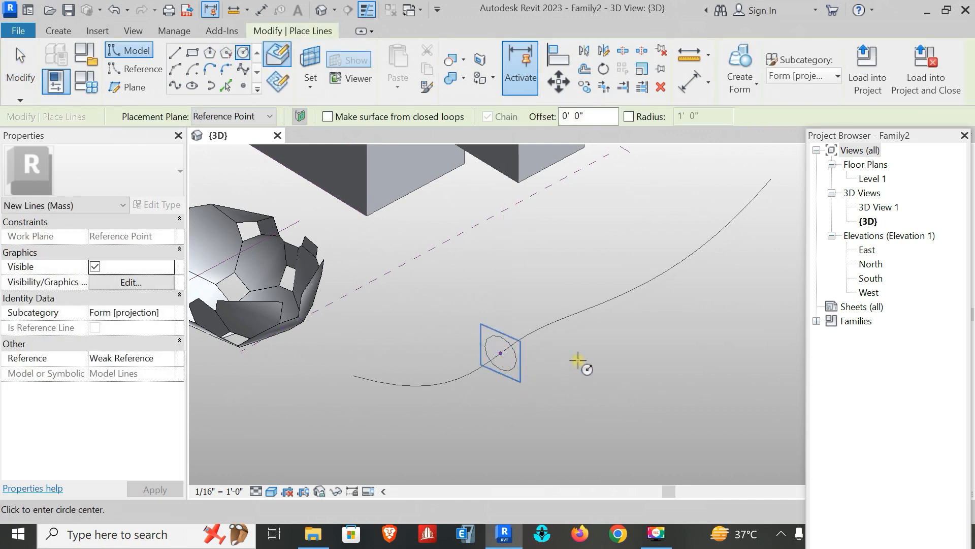
pyautogui.press('Escape')
pyautogui.press('Escape')
# Step: Create a solid form that sweeps the circle along the spline
pyautogui.click(513, 353)
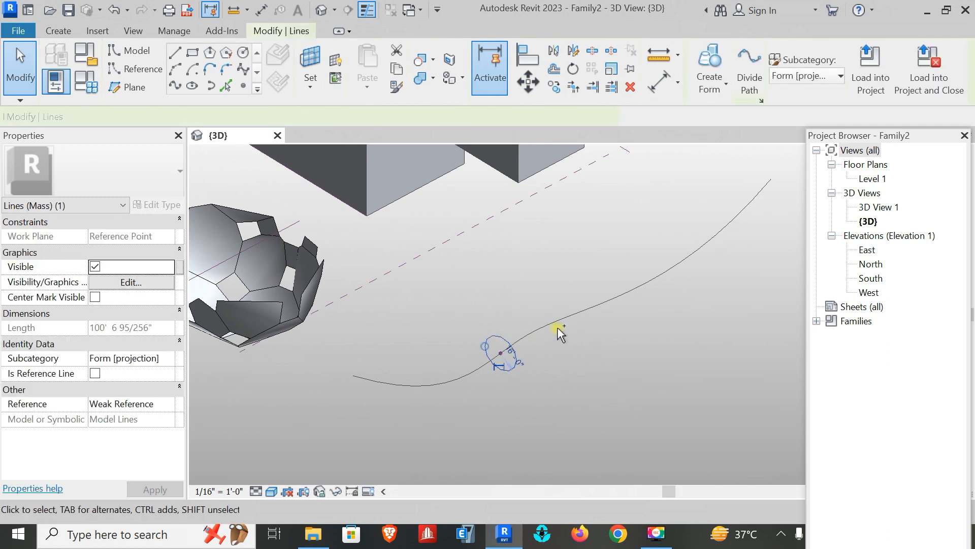
pyautogui.keyDown('ctrl'); pyautogui.click(565, 317); pyautogui.keyUp('ctrl')
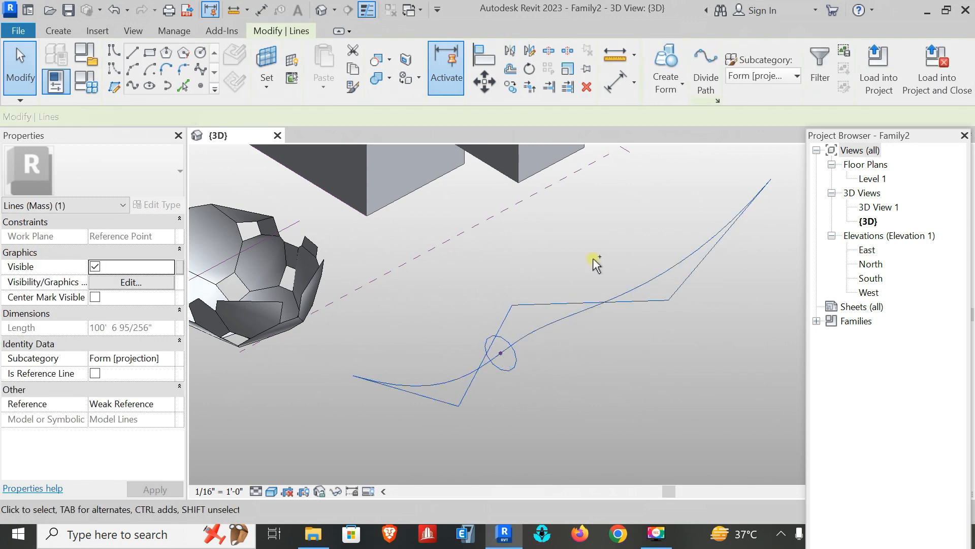
pyautogui.click(658, 62)
pyautogui.keyDown('shift'); pyautogui.moveTo(644, 349); pyautogui.dragTo(342, 352, button='middle'); pyautogui.keyUp('shift')
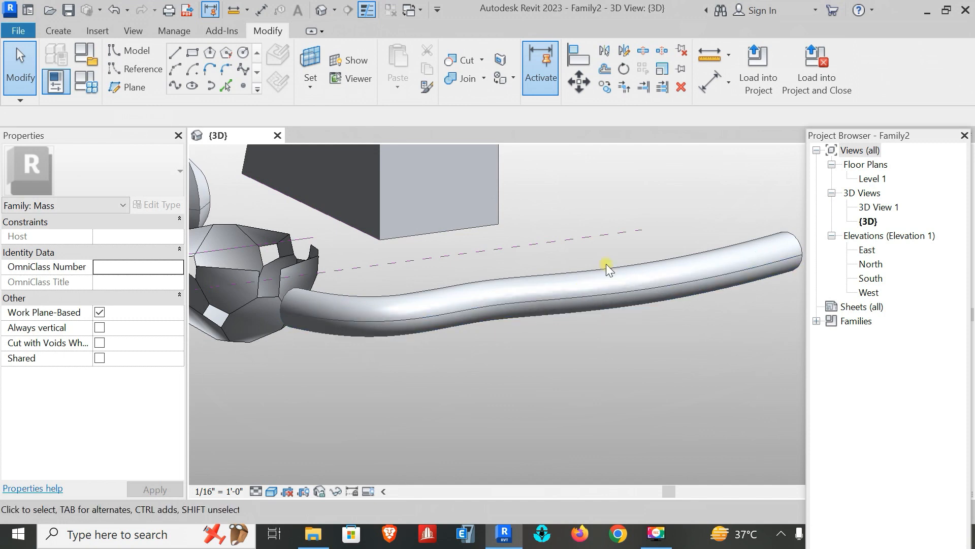
# Step: Undo the creation of the swept form, returning to the circle and spline
pyautogui.hotkey('ctrl', 'z')
pyautogui.keyDown('shift'); pyautogui.moveTo(559, 295); pyautogui.dragTo(551, 353, button='middle'); pyautogui.keyUp('shift')
pyautogui.press('Escape')
# Step: Place two more reference points on the spline, one beyond the circle and one near the far end
pyautogui.click(243, 86)
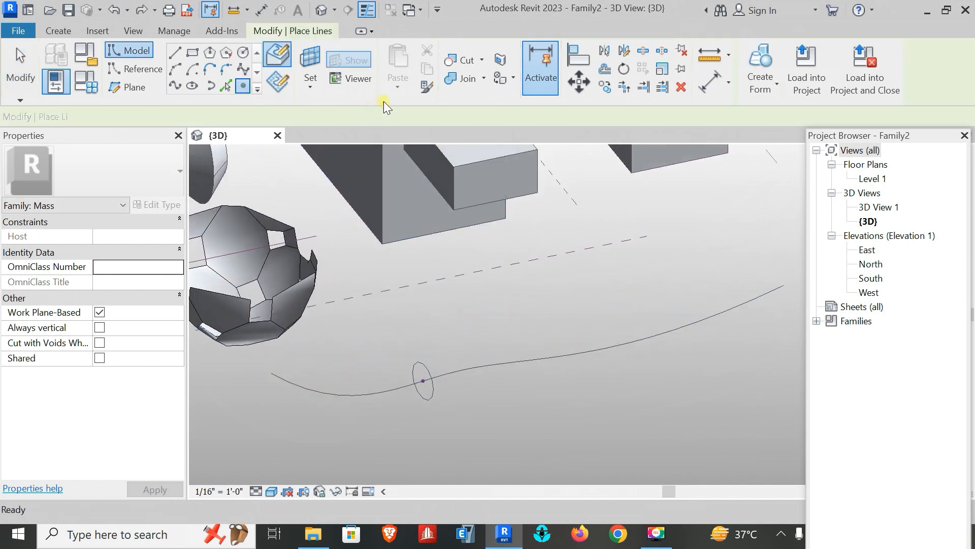
pyautogui.click(630, 342)
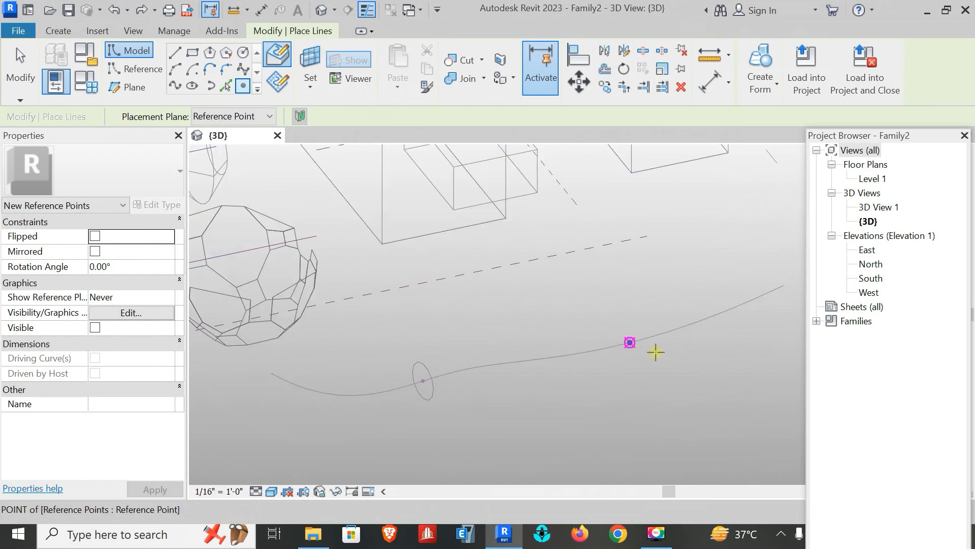
pyautogui.click(751, 301)
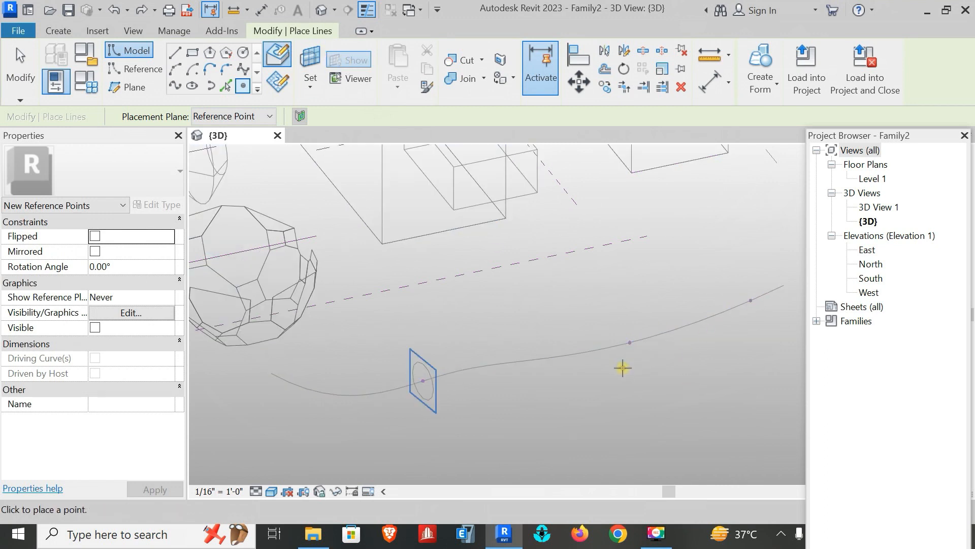
pyautogui.press('Escape')
pyautogui.press('Escape')
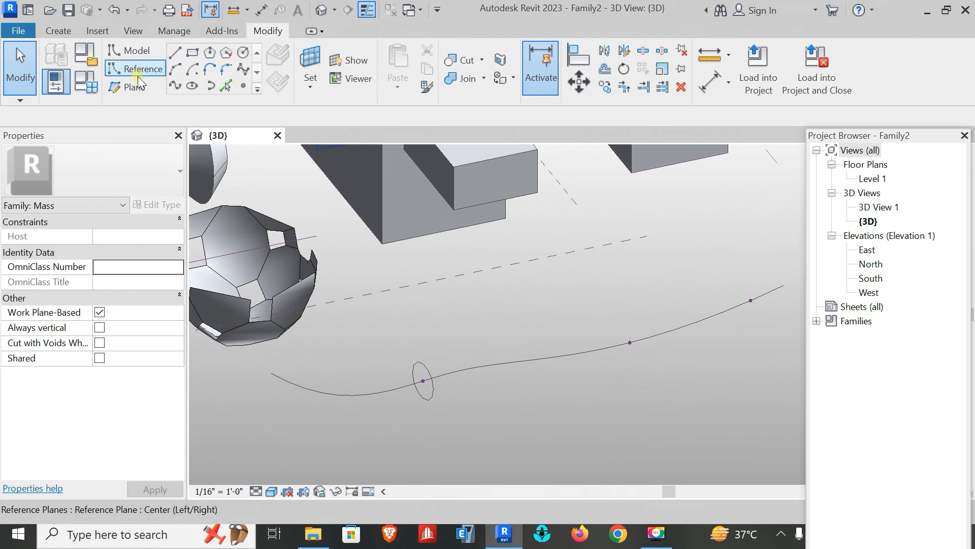
# Step: Draw a rectangle about 20' wide around the spline's middle reference point, on that point's perpendicular work plane
pyautogui.click(192, 52)
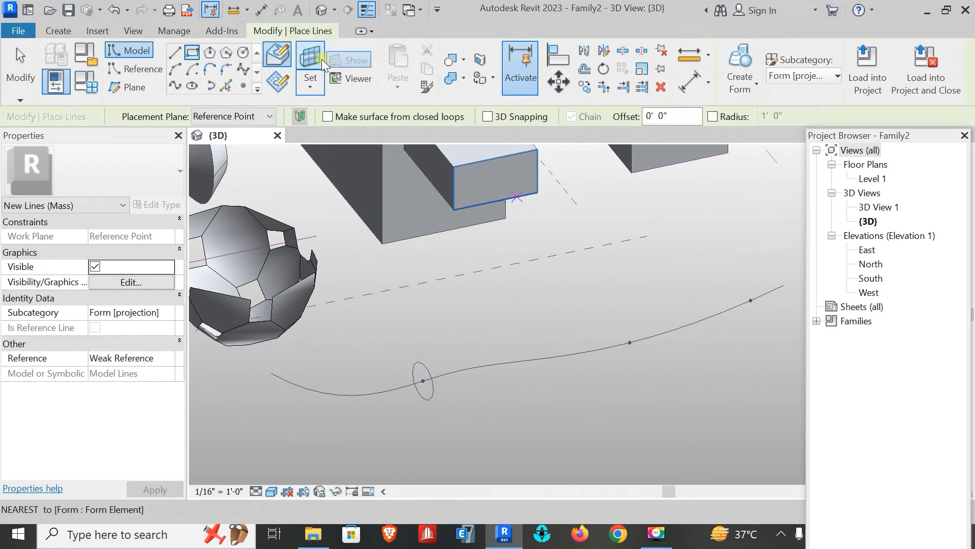
pyautogui.press('Escape')
pyautogui.click(630, 344)
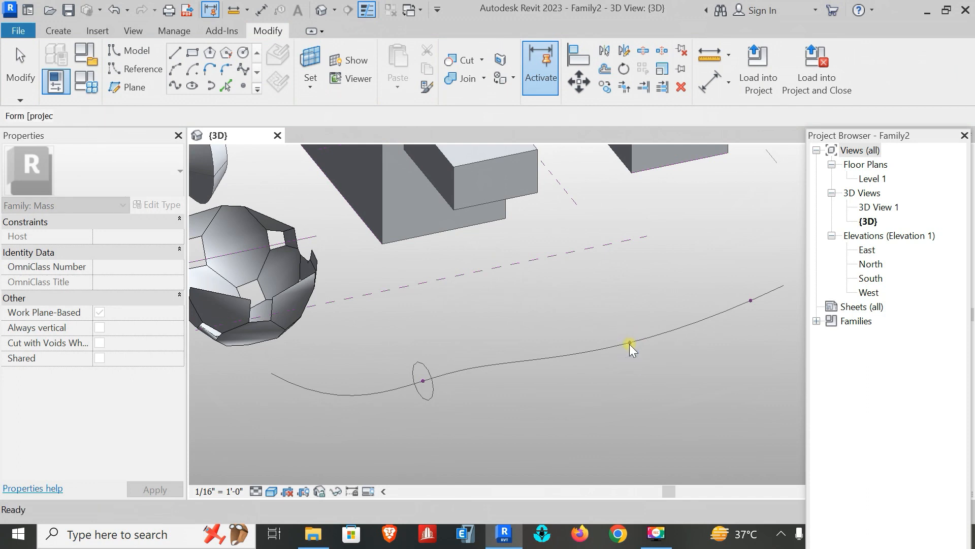
pyautogui.press('Return')
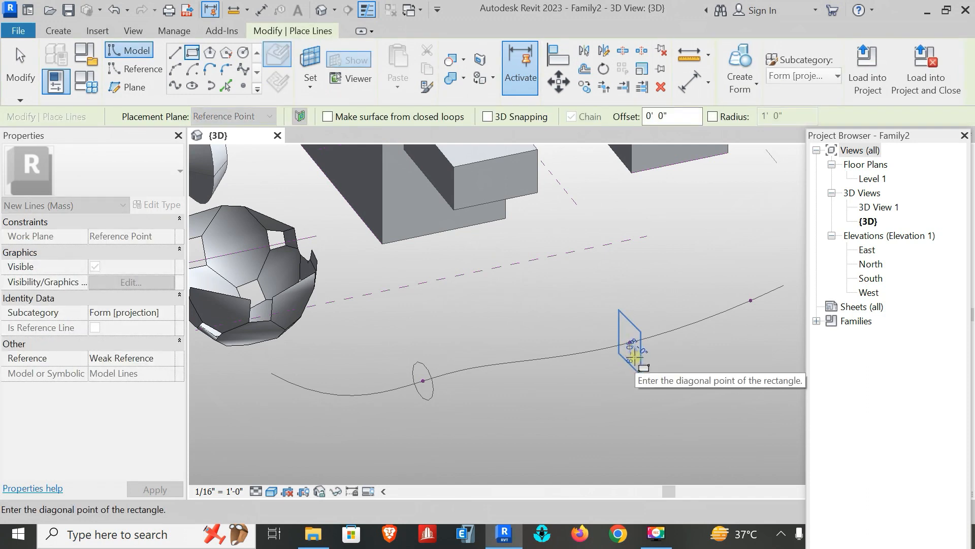
pyautogui.keyDown('shift'); pyautogui.moveTo(696, 351); pyautogui.dragTo(681, 292, button='middle'); pyautogui.keyUp('shift')
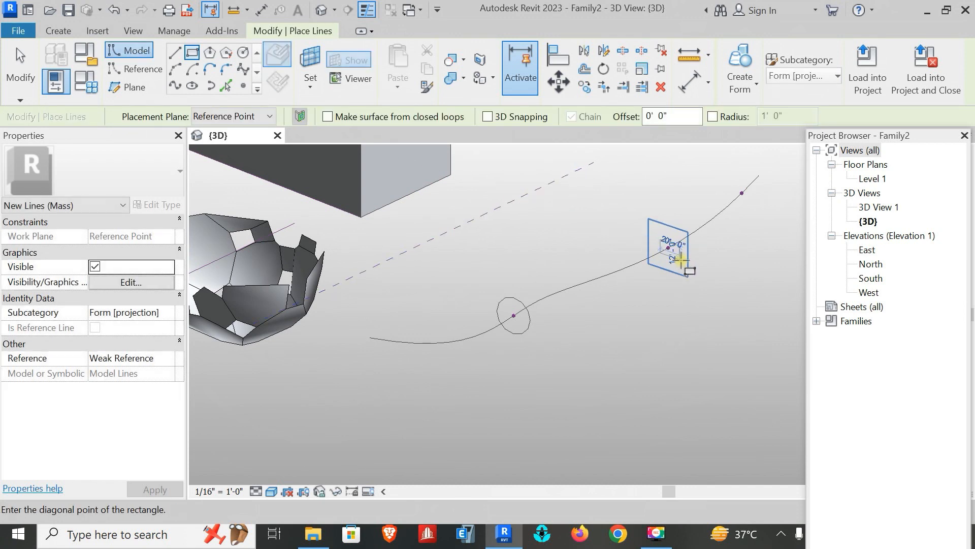
pyautogui.click(669, 247)
pyautogui.press('Escape')
pyautogui.press('Escape')
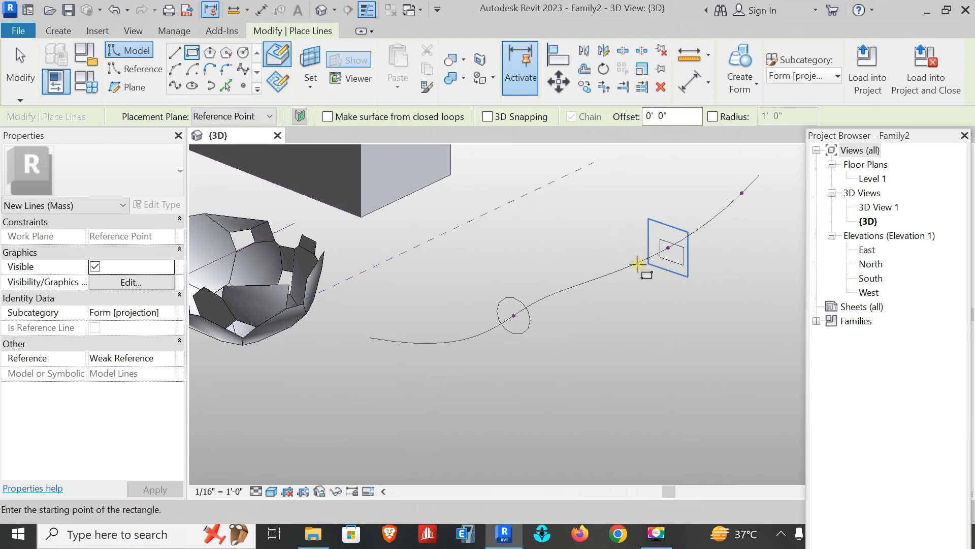
pyautogui.press('Tab')
pyautogui.keyDown('shift'); pyautogui.moveTo(687, 273); pyautogui.dragTo(621, 235, button='middle'); pyautogui.keyUp('shift')
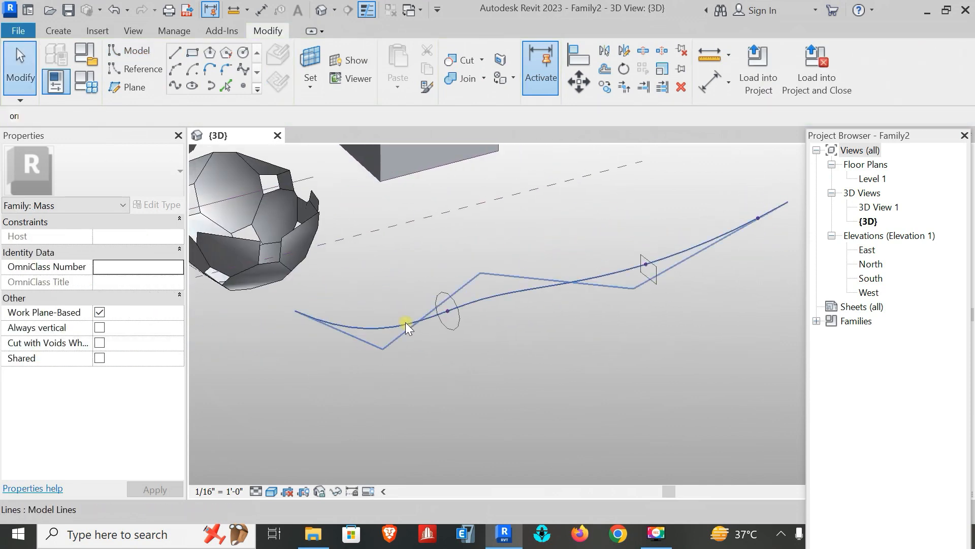
# Step: Try a solid form swept through the circle and the rectangle along the spline, and undo it
pyautogui.click(406, 322)
pyautogui.keyDown('ctrl'); pyautogui.click(656, 266); pyautogui.keyUp('ctrl')
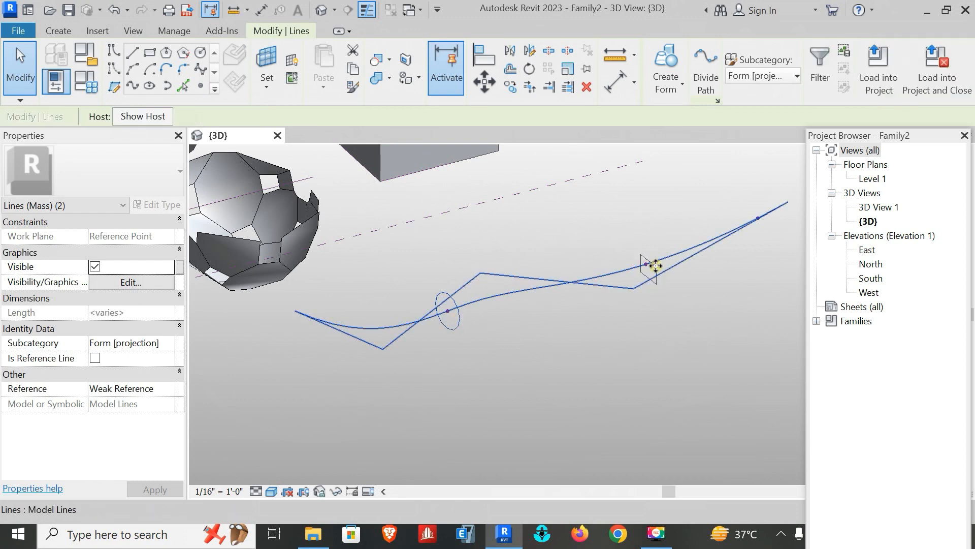
pyautogui.press('Tab')
pyautogui.press('Tab')
pyautogui.keyDown('ctrl'); pyautogui.click(663, 279); pyautogui.keyUp('ctrl')
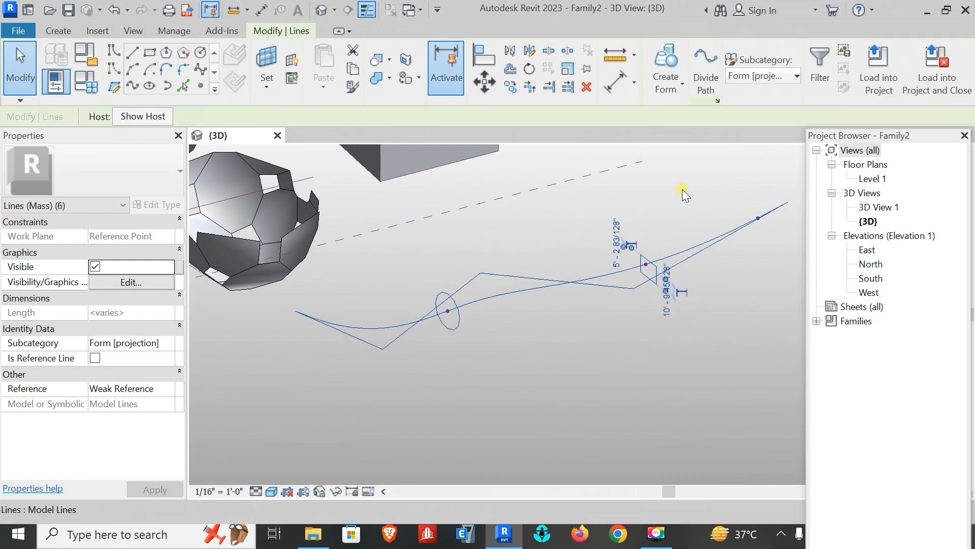
pyautogui.click(680, 59)
pyautogui.moveTo(520, 388)
pyautogui.keyDown('shift'); pyautogui.mouseDown(button='middle')
pyautogui.moveTo(545, 365)
pyautogui.moveTo(542, 385)
pyautogui.moveTo(515, 389)
pyautogui.mouseUp(button='middle'); pyautogui.keyUp('shift')
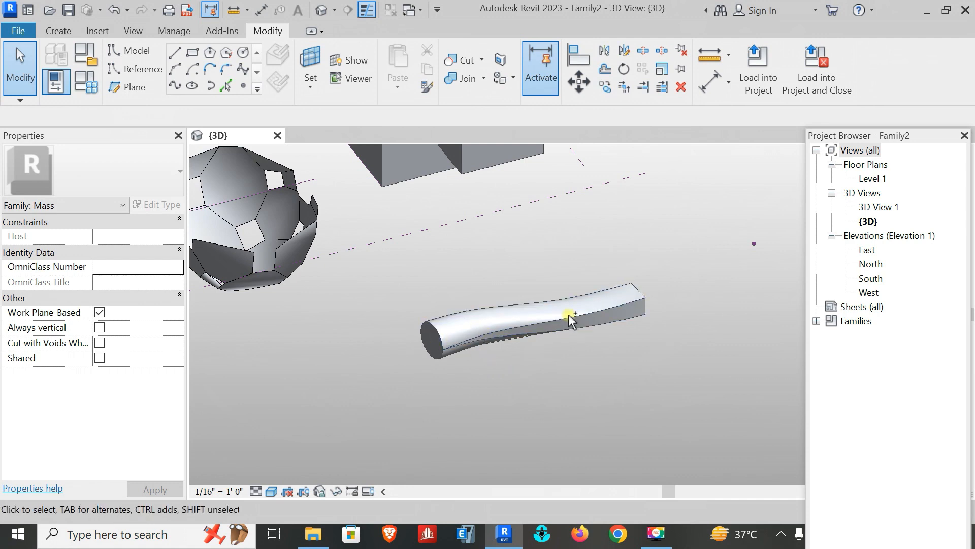
pyautogui.hotkey('ctrl', 'z')
pyautogui.moveTo(580, 321); pyautogui.dragTo(634, 333, button='middle')
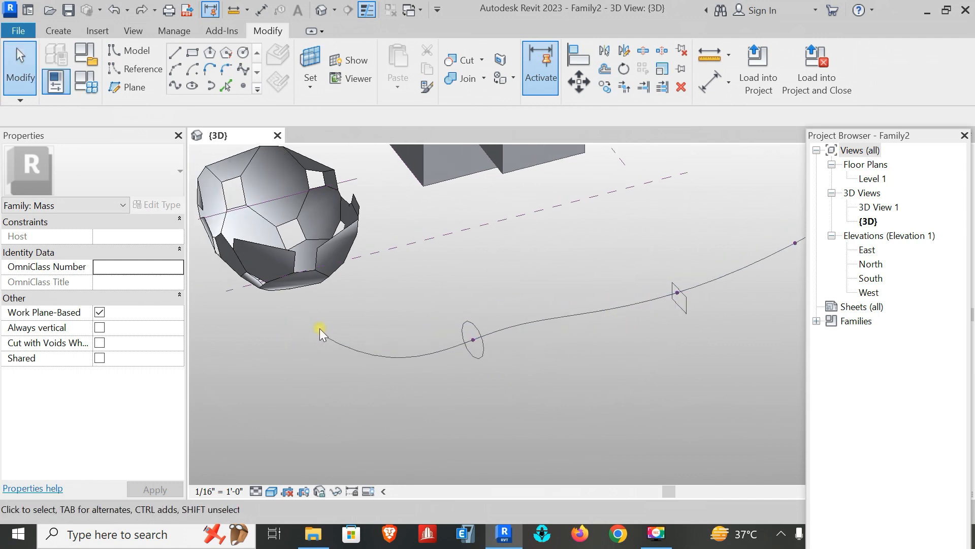
# Step: Place a reference point at the open end of the spline before the circle, using the spline's end as the work plane
pyautogui.click(244, 87)
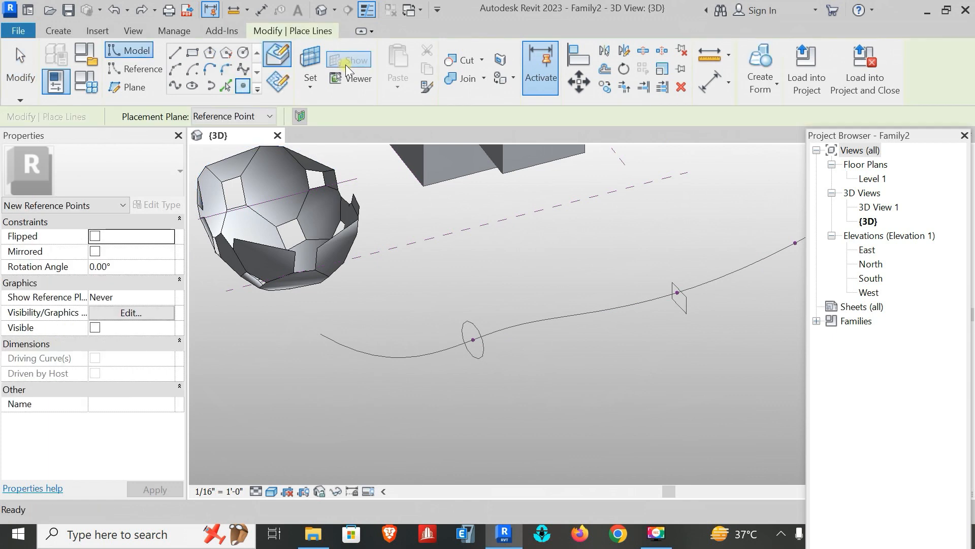
pyautogui.click(318, 53)
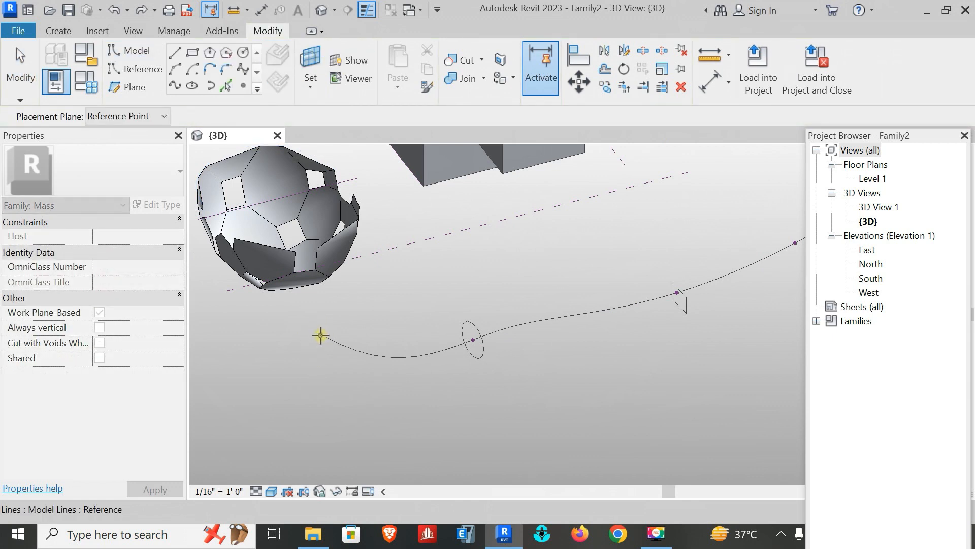
pyautogui.click(320, 335)
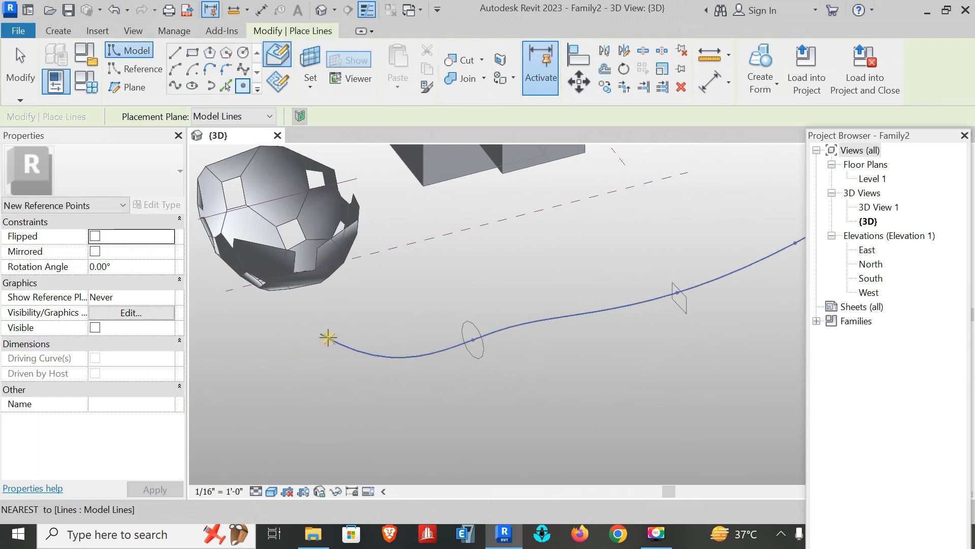
pyautogui.press('Escape')
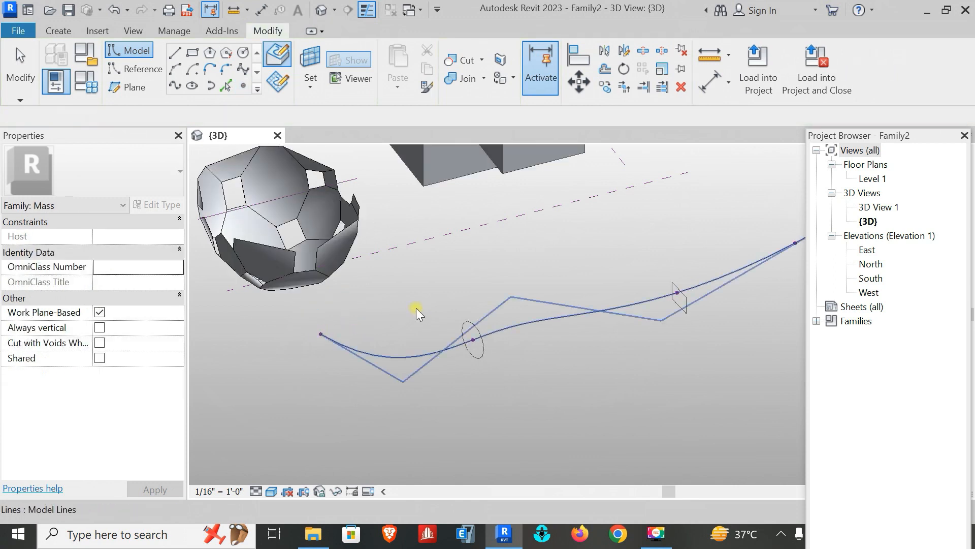
# Step: Draw a six-sided polygon centred on the new reference point at the spline's start, perpendicular to the spline
pyautogui.click(210, 53)
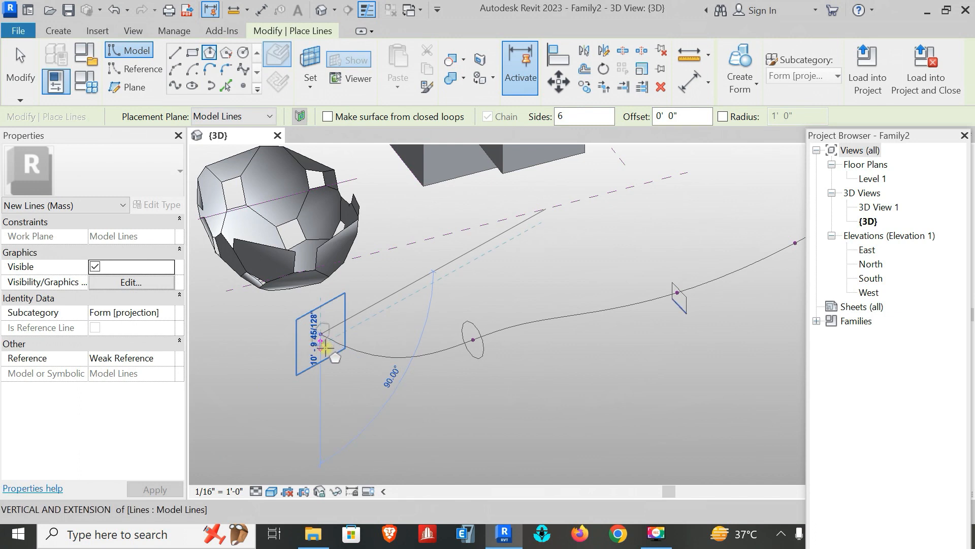
pyautogui.click(321, 334)
pyautogui.click(328, 348)
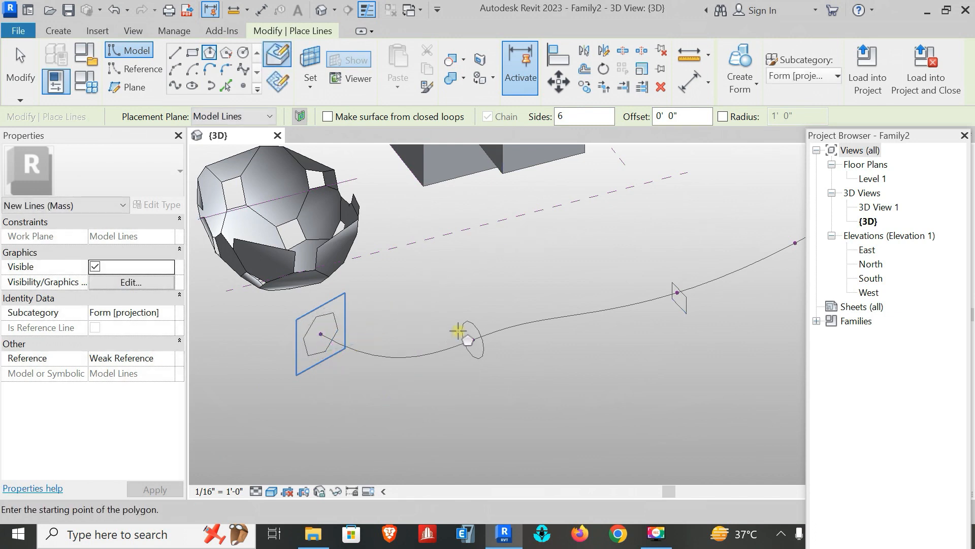
# Step: Draw a circle of about 7' 4" radius around the reference point near the spline's far end, on that point's perpendicular plane
pyautogui.moveTo(518, 316); pyautogui.dragTo(329, 327, button='middle')
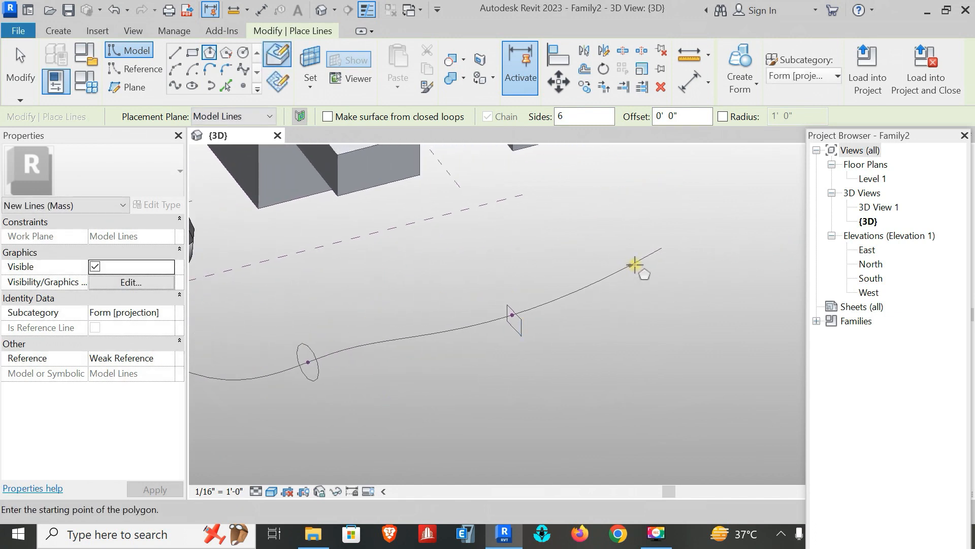
pyautogui.click(242, 53)
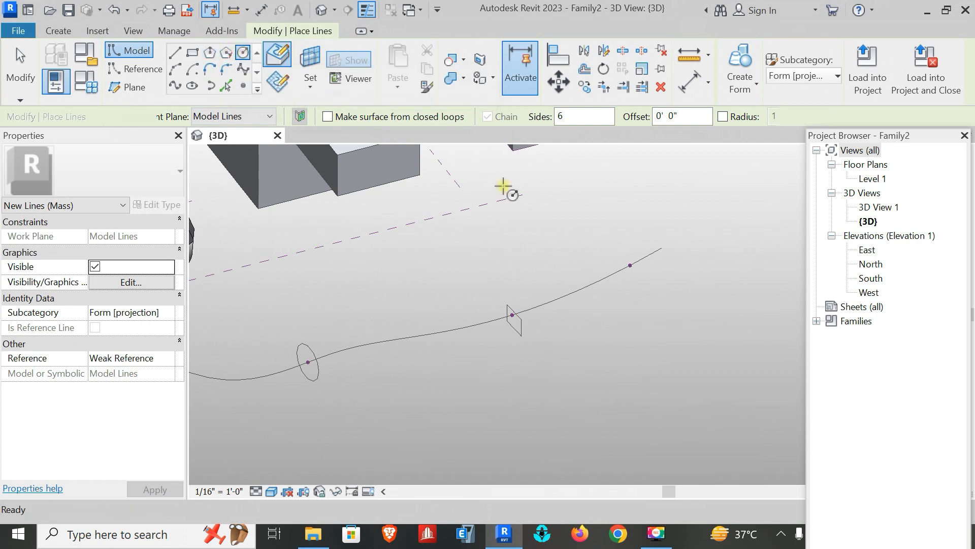
pyautogui.click(318, 56)
pyautogui.click(630, 265)
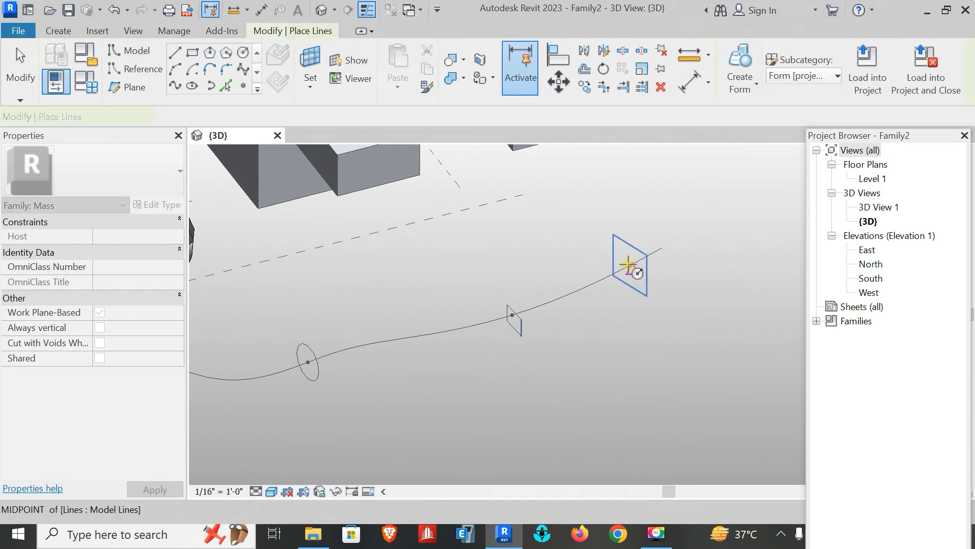
pyautogui.click(622, 258)
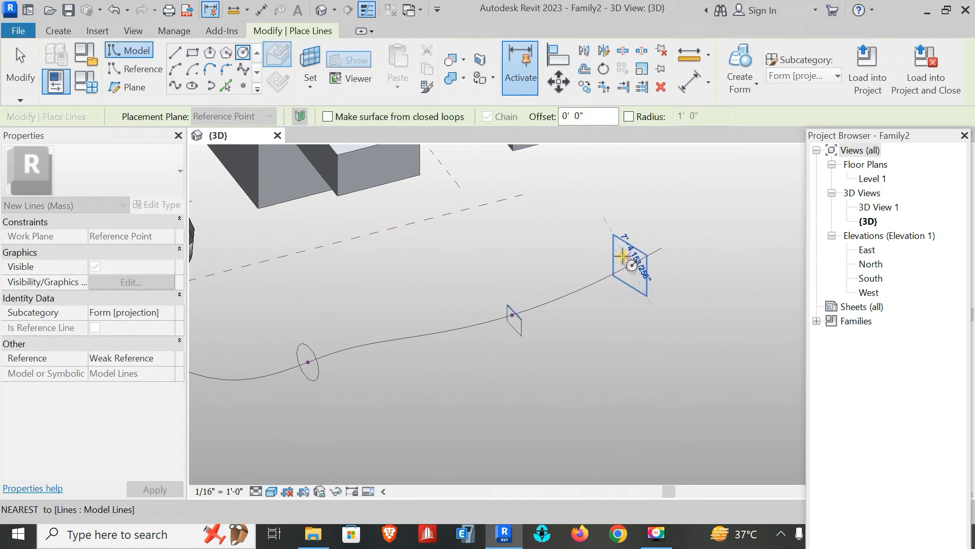
pyautogui.click(623, 255)
pyautogui.press('Escape')
# Step: Create a solid form from the hexagon, both circles and the rectangle along the spline
pyautogui.moveTo(676, 330); pyautogui.dragTo(725, 309, button='middle')
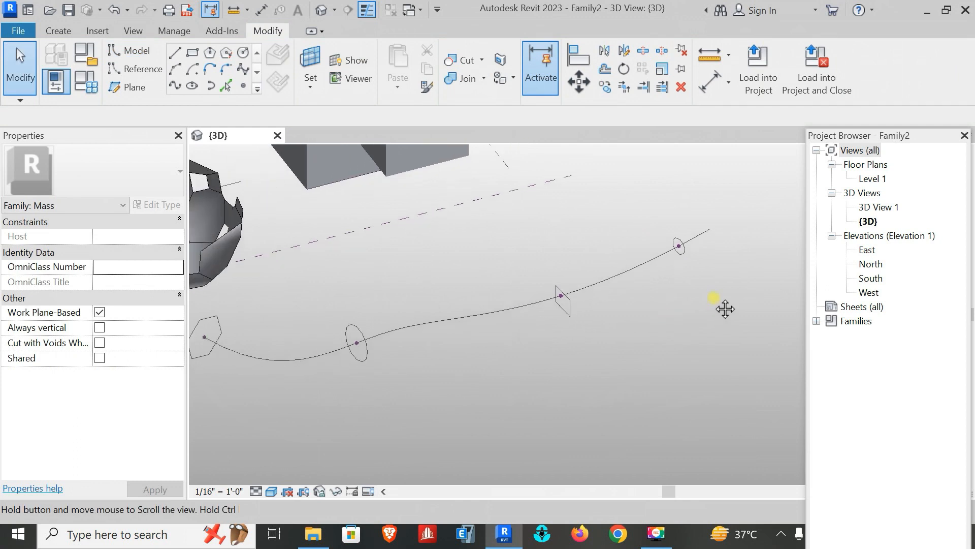
pyautogui.click(690, 250)
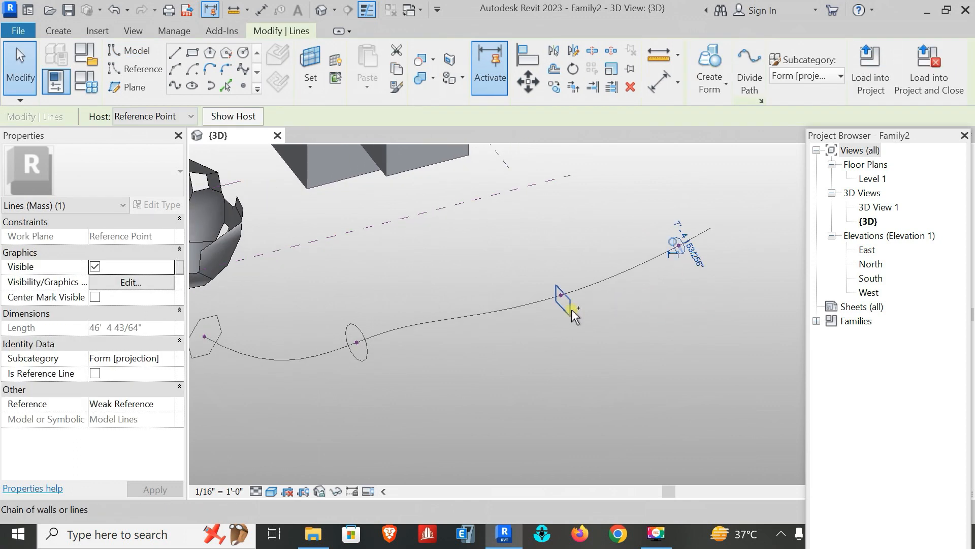
pyautogui.keyDown('ctrl'); pyautogui.click(371, 356); pyautogui.keyUp('ctrl')
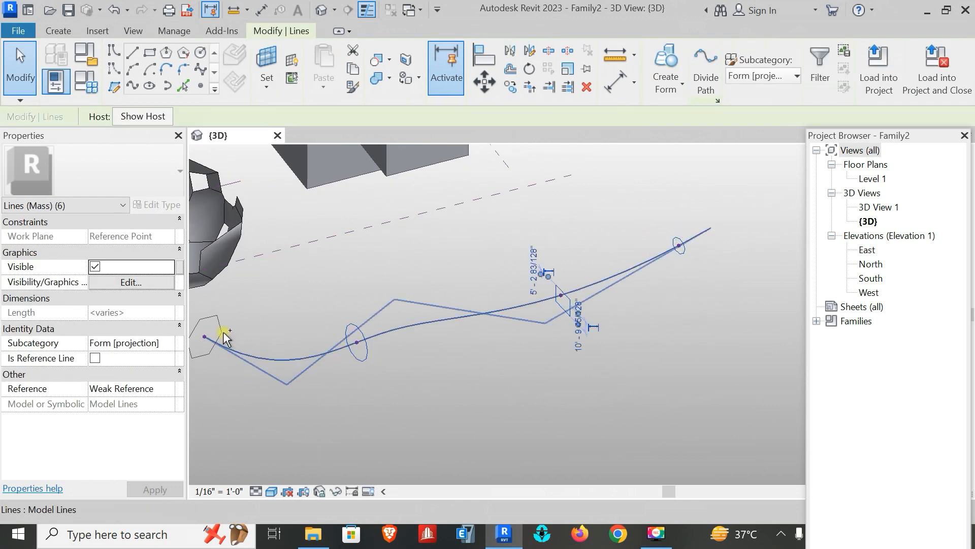
pyautogui.press('Tab')
pyautogui.keyDown('ctrl'); pyautogui.click(222, 338); pyautogui.keyUp('ctrl')
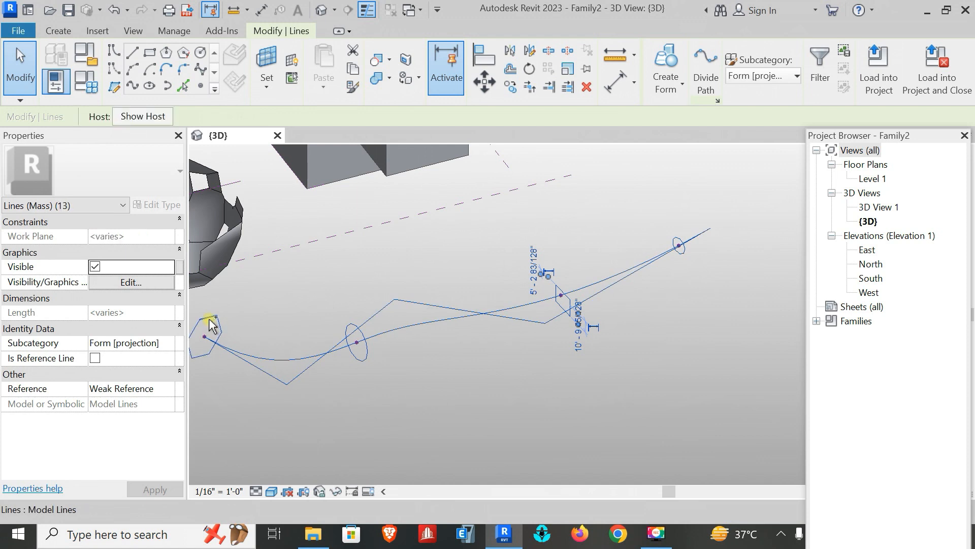
pyautogui.moveTo(411, 276); pyautogui.dragTo(534, 259, button='middle')
pyautogui.moveTo(468, 249); pyautogui.dragTo(407, 282, button='middle')
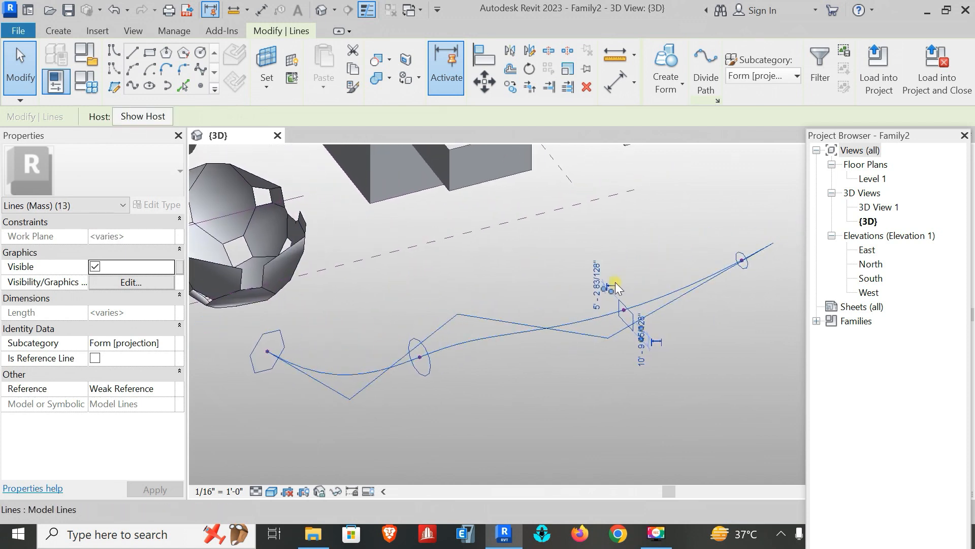
pyautogui.click(660, 44)
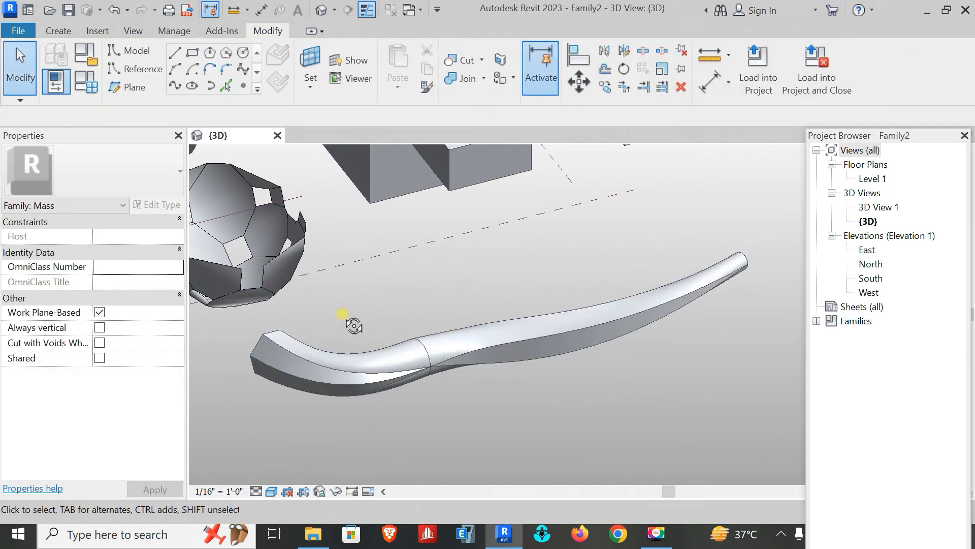
pyautogui.keyDown('shift'); pyautogui.moveTo(354, 325); pyautogui.dragTo(402, 365, button='middle'); pyautogui.keyUp('shift')
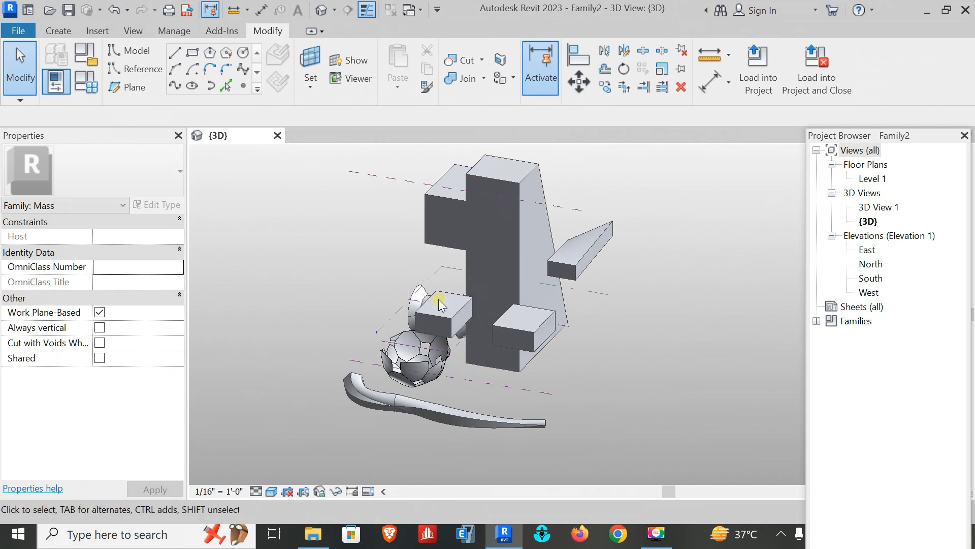
pyautogui.keyDown('shift'); pyautogui.moveTo(449, 316); pyautogui.dragTo(447, 340, button='middle'); pyautogui.keyUp('shift')
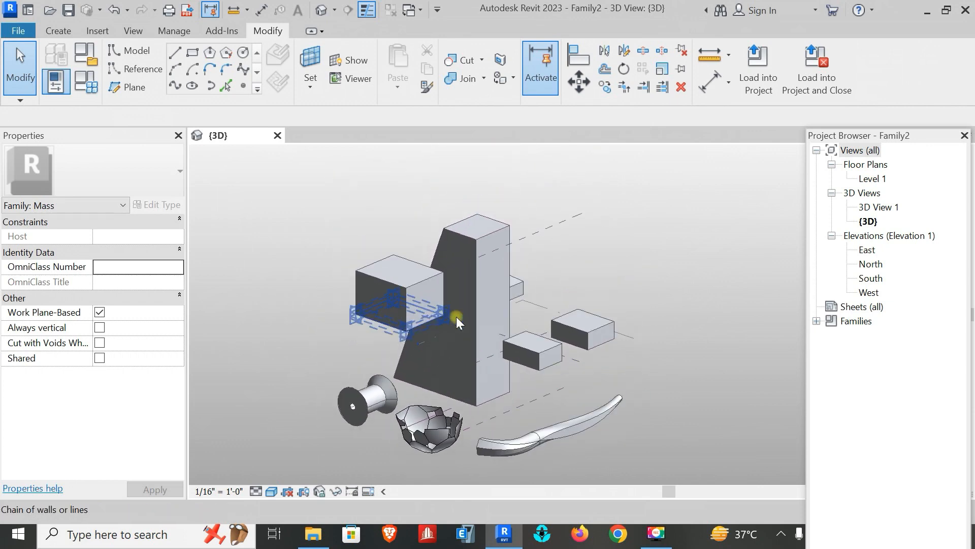